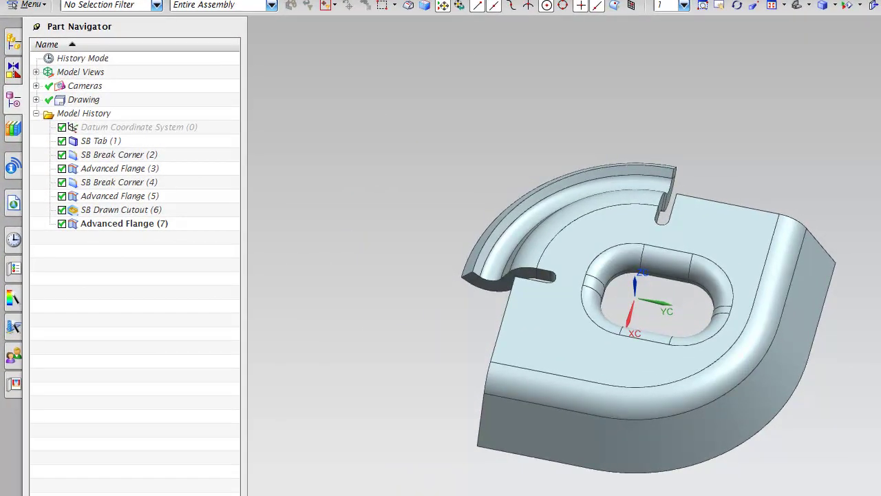
# - Trial-convert the part to sheet metal with the top face as base, then close the unfold tool
pyautogui.click(311, 94)
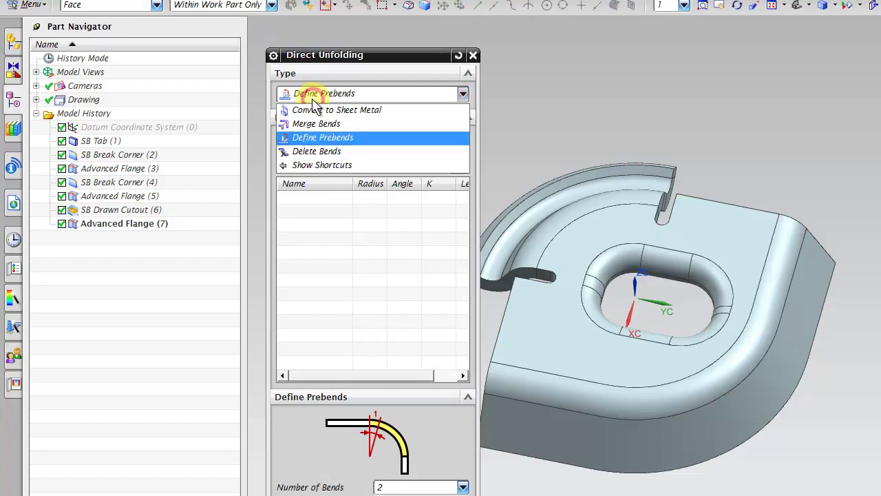
pyautogui.click(317, 110)
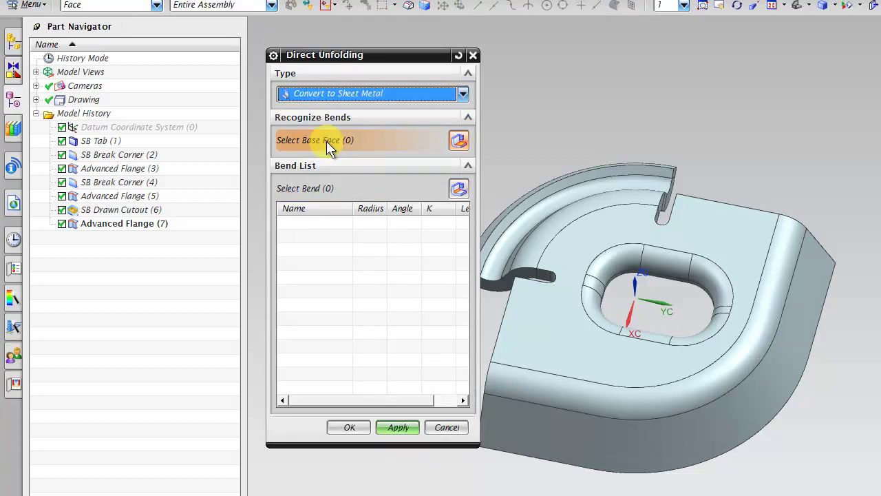
pyautogui.click(747, 242)
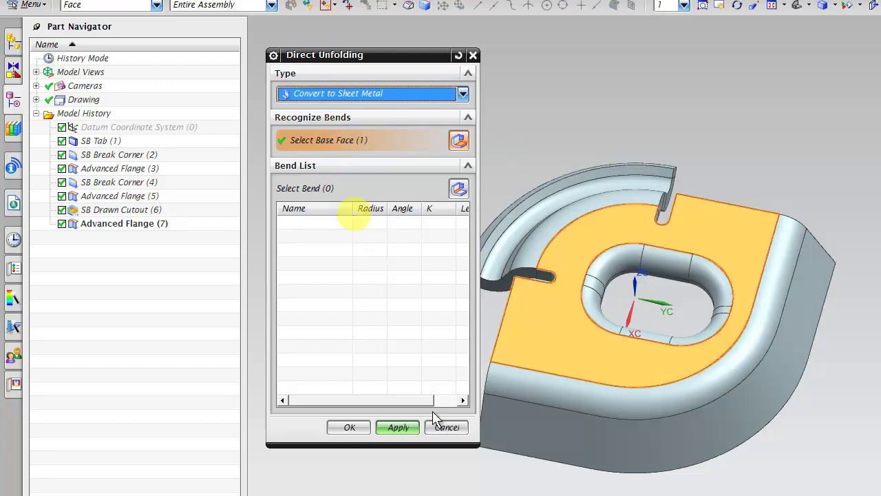
pyautogui.click(396, 428)
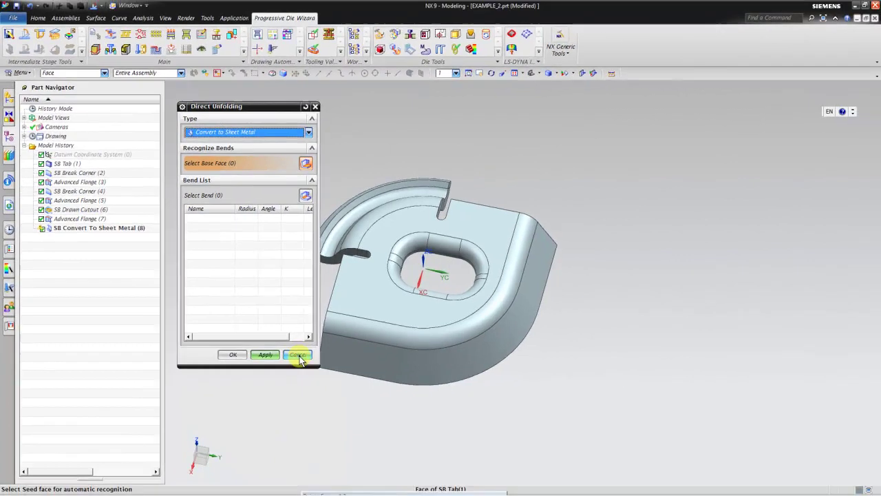
pyautogui.click(301, 357)
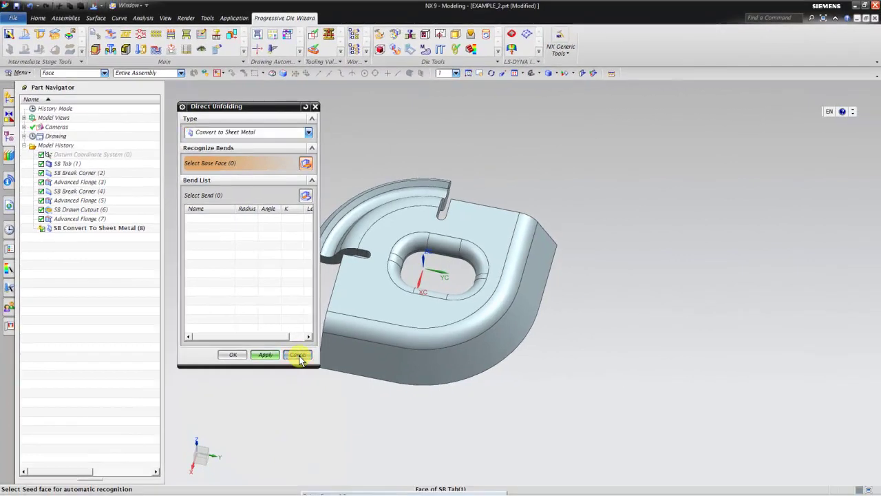
pyautogui.click(299, 355)
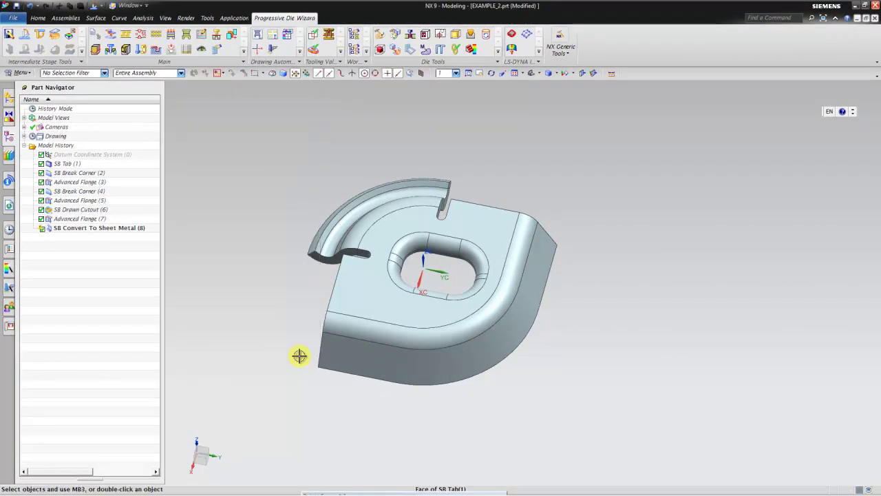
# - Delete the SB Convert To Sheet Metal (8) feature from the model history
pyautogui.click(79, 230)
pyautogui.rightClick(80, 230)
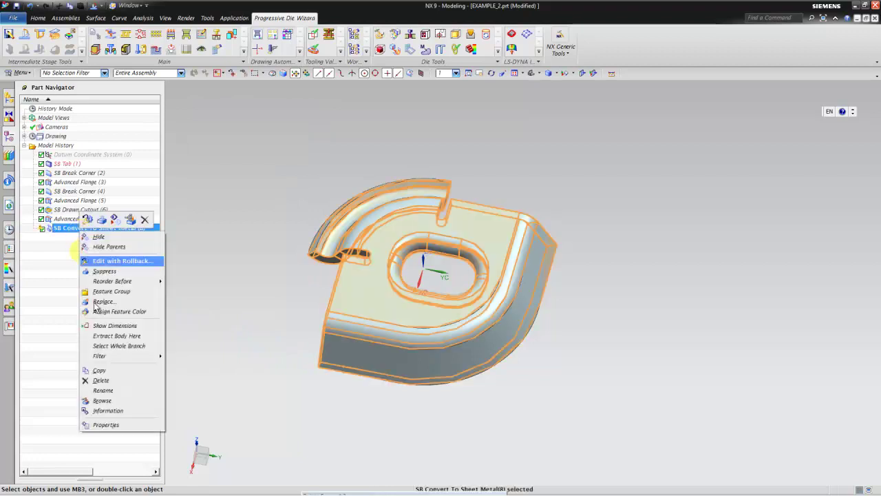
pyautogui.click(100, 380)
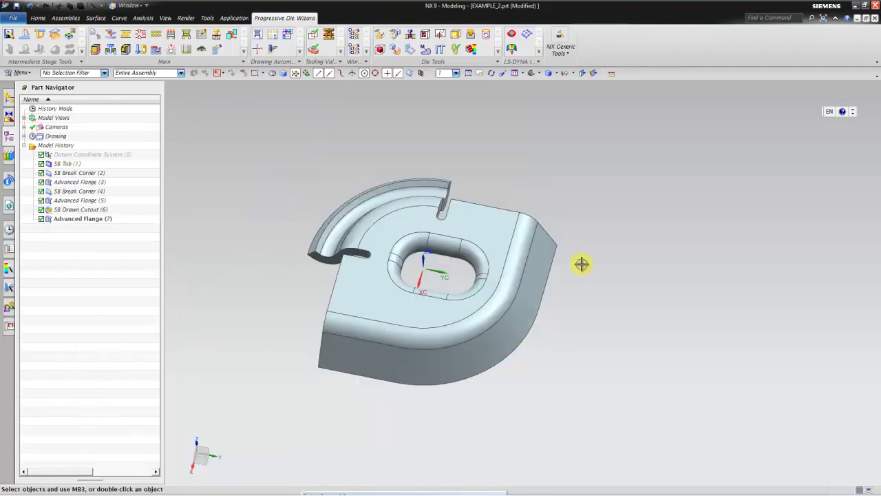
pyautogui.scroll(3, 527, 258)
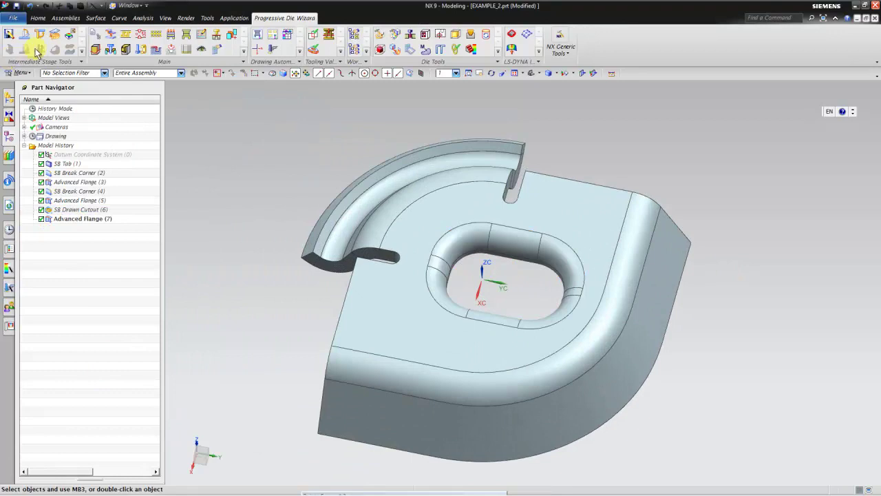
pyautogui.scroll(-3, 213, 134)
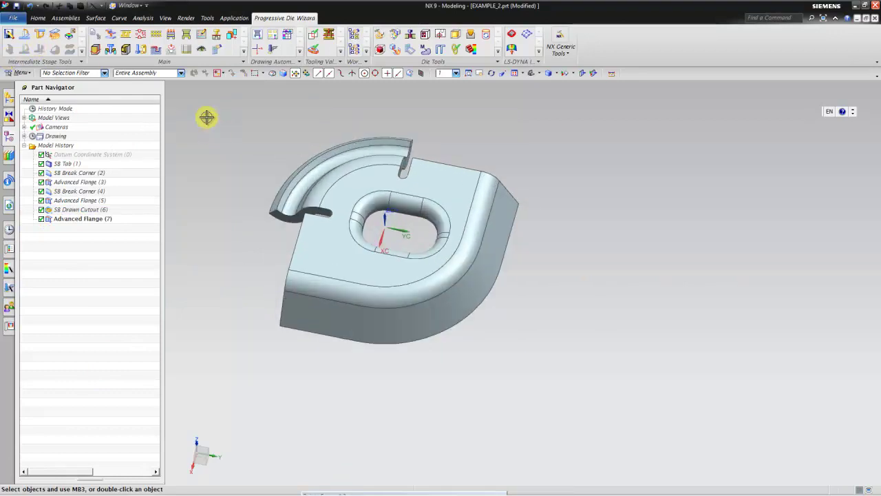
# - Define intermediate die stages laid out along X with a 30 pitch
pyautogui.click(12, 34)
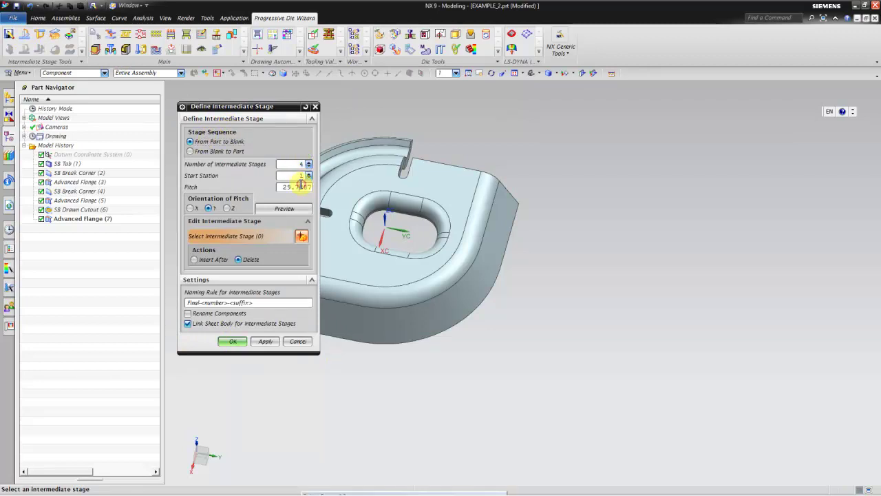
pyautogui.scroll(1, 688, 289)
pyautogui.scroll(2, 480, 149)
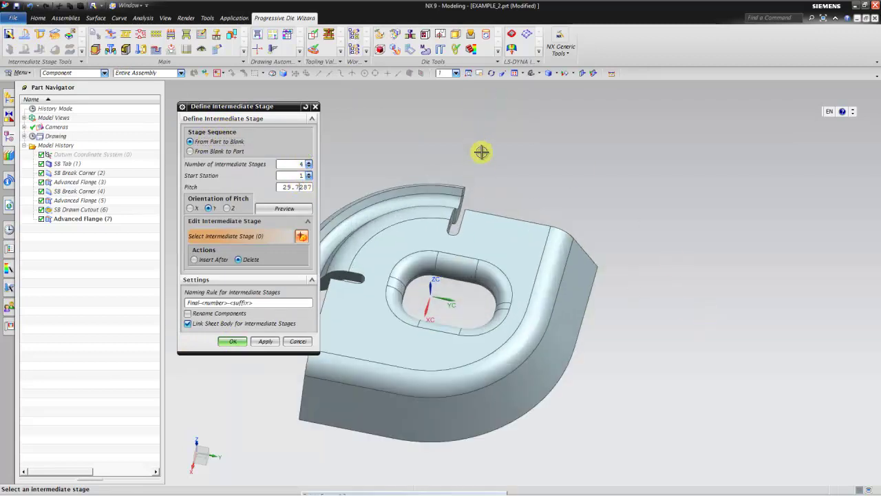
pyautogui.click(191, 208)
pyautogui.write('30')
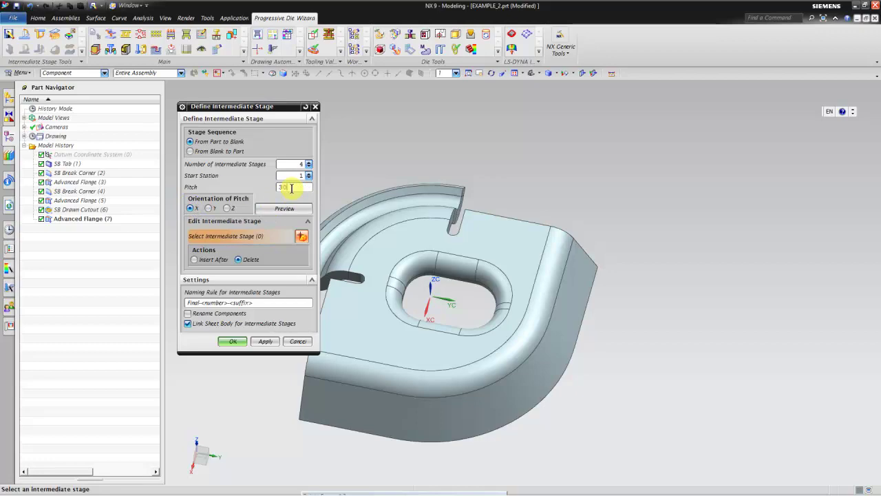
pyautogui.click(265, 340)
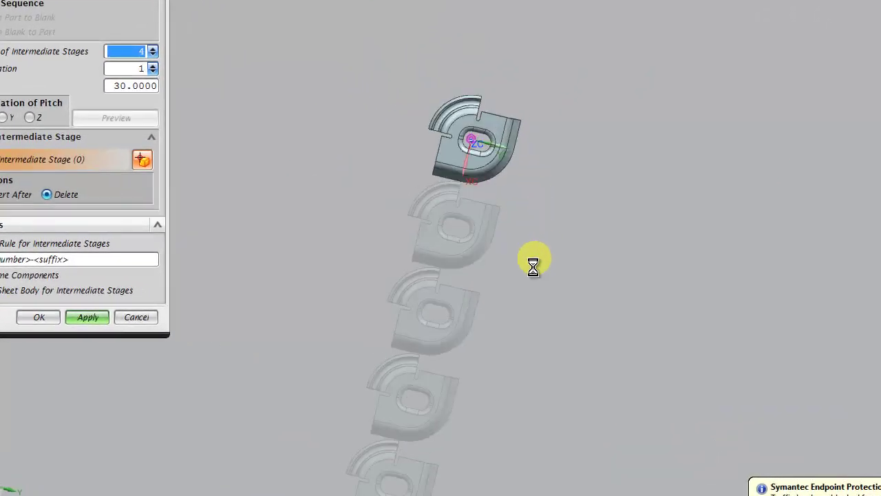
pyautogui.moveTo(533, 267)
pyautogui.mouseDown(button='middle')
pyautogui.moveTo(498, 360)
pyautogui.moveTo(344, 236)
pyautogui.moveTo(411, 149)
pyautogui.moveTo(380, 171)
pyautogui.mouseUp(button='middle')
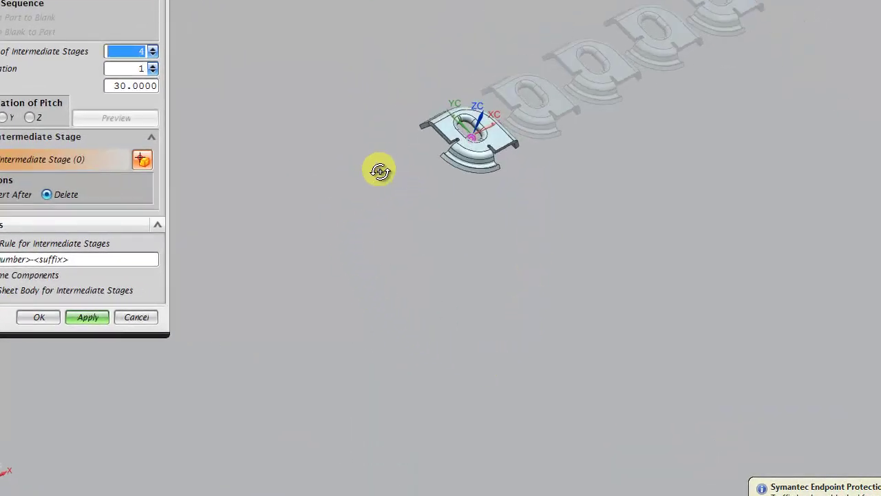
# - Change the stage pitch to 50 and confirm the four intermediate stages
pyautogui.doubleClick(130, 85)
pyautogui.write('50')
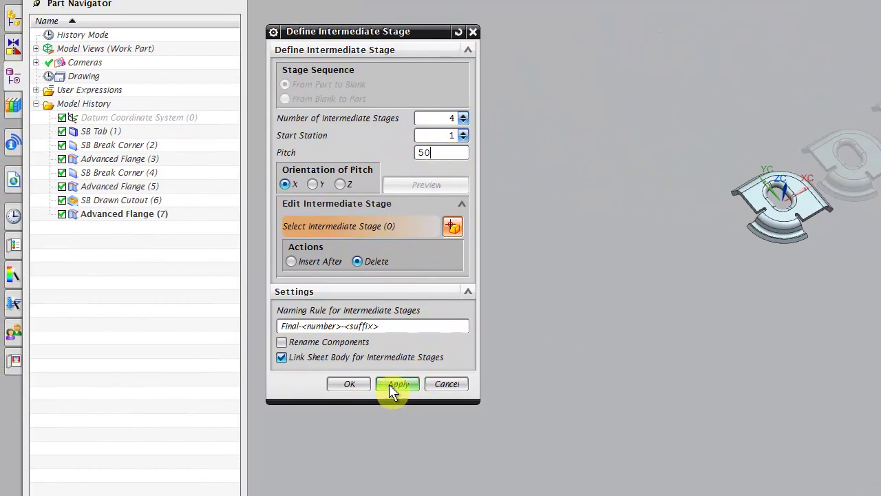
pyautogui.click(389, 384)
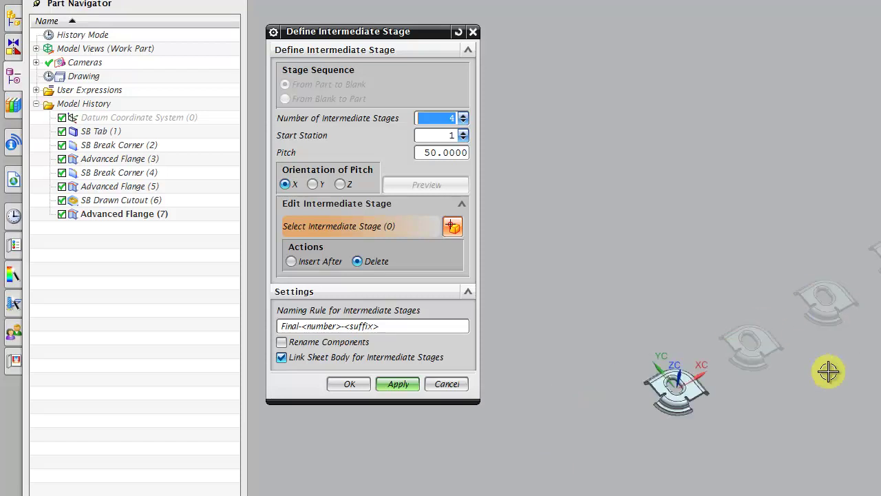
pyautogui.scroll(2, 828, 370)
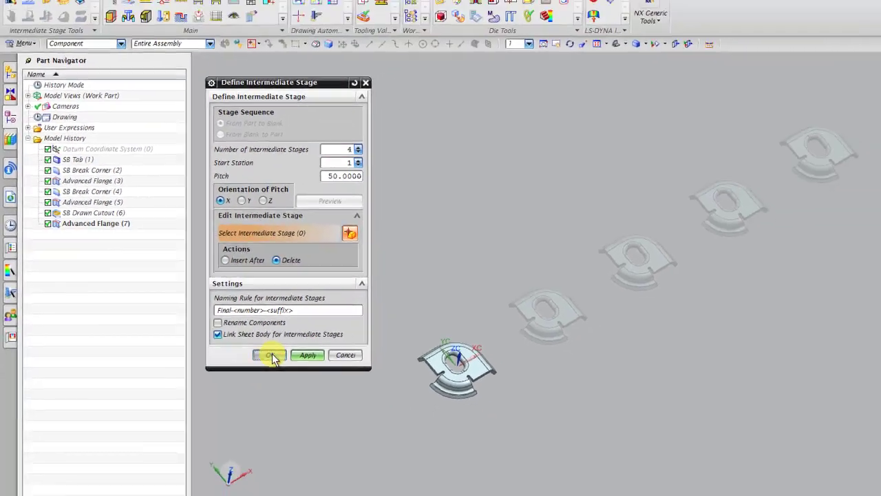
pyautogui.click(352, 384)
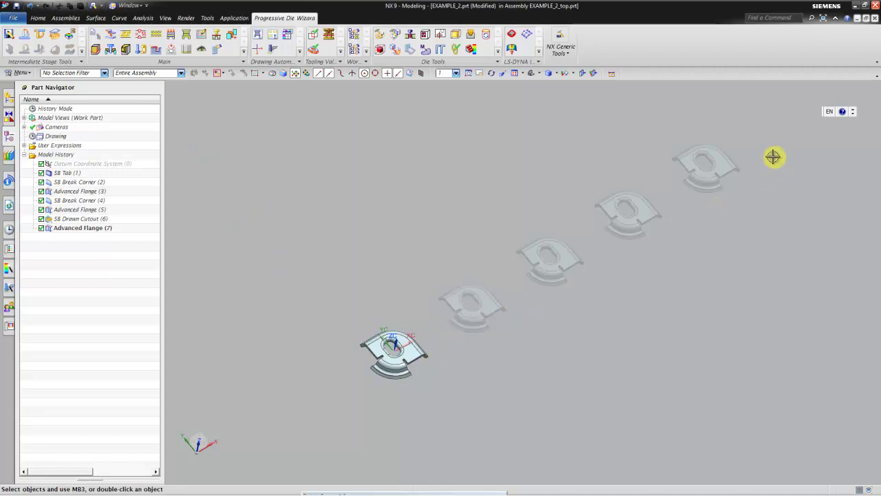
# - Review and cancel the one-step formability analysis, then make the second strip stage, Final, the work part
pyautogui.click(69, 36)
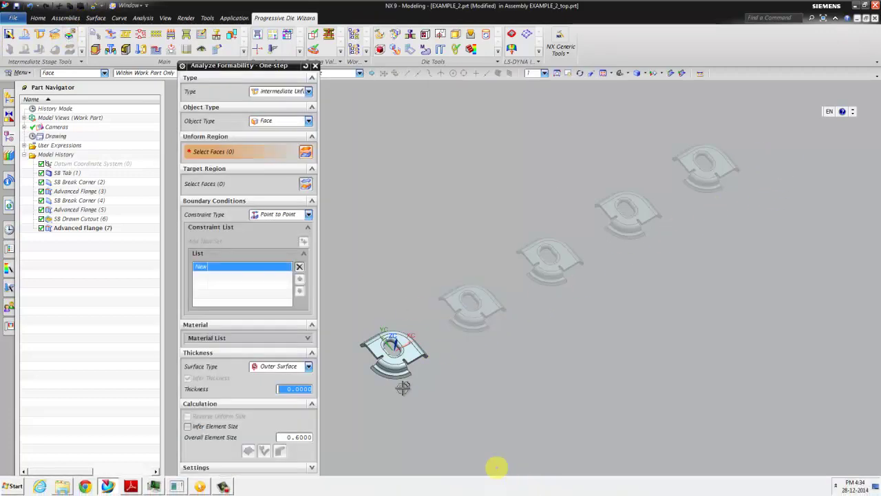
pyautogui.moveTo(222, 65); pyautogui.dragTo(235, 25)
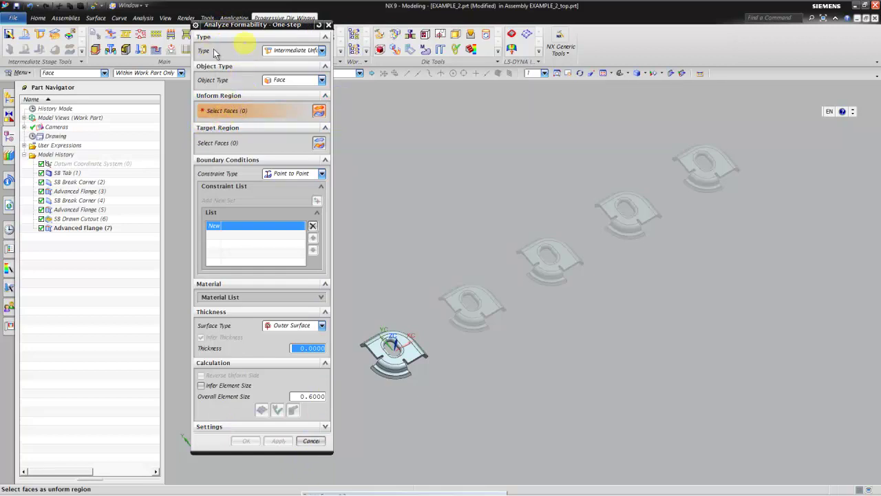
pyautogui.click(293, 51)
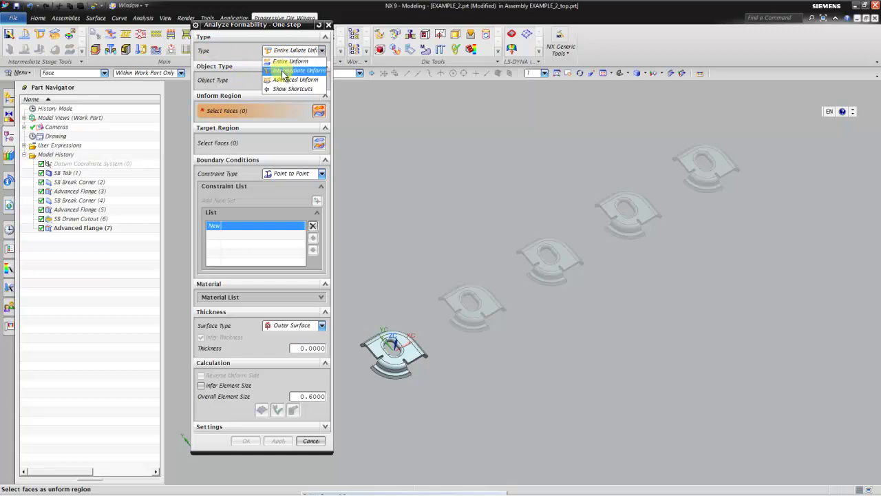
pyautogui.scroll(-2, 466, 289)
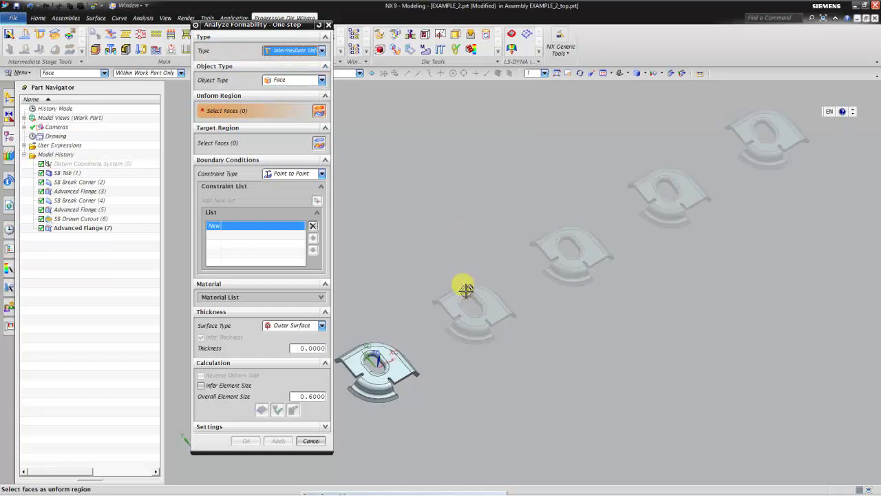
pyautogui.click(311, 441)
pyautogui.doubleClick(475, 315)
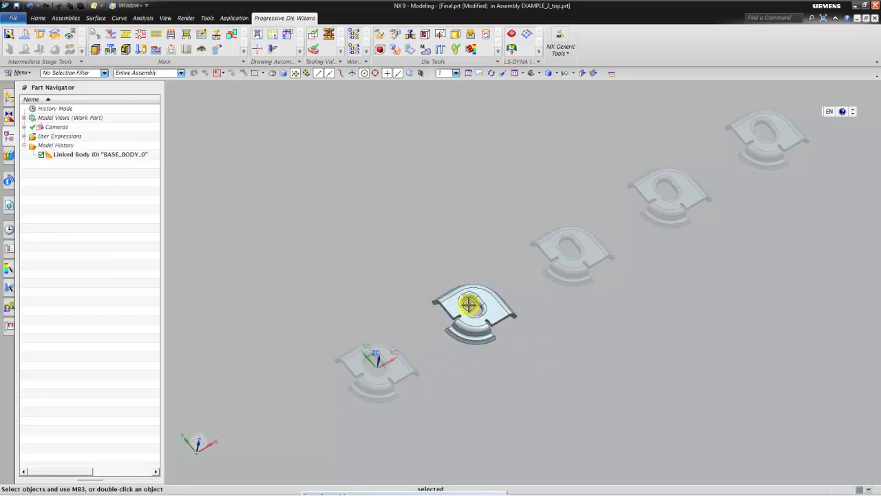
# - In one-step formability analysis, select the flange faces to unform and the top face as target
pyautogui.click(74, 36)
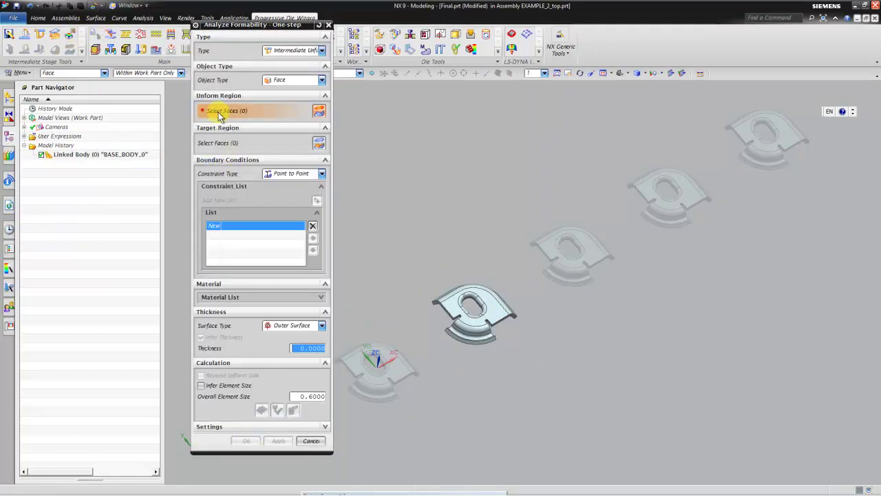
pyautogui.scroll(3, 507, 296)
pyautogui.moveTo(508, 298)
pyautogui.mouseDown(button='middle')
pyautogui.moveTo(600, 331)
pyautogui.moveTo(547, 319)
pyautogui.moveTo(527, 287)
pyautogui.moveTo(454, 335)
pyautogui.moveTo(448, 383)
pyautogui.mouseUp(button='middle')
pyautogui.scroll(3, 472, 354)
pyautogui.click(500, 372)
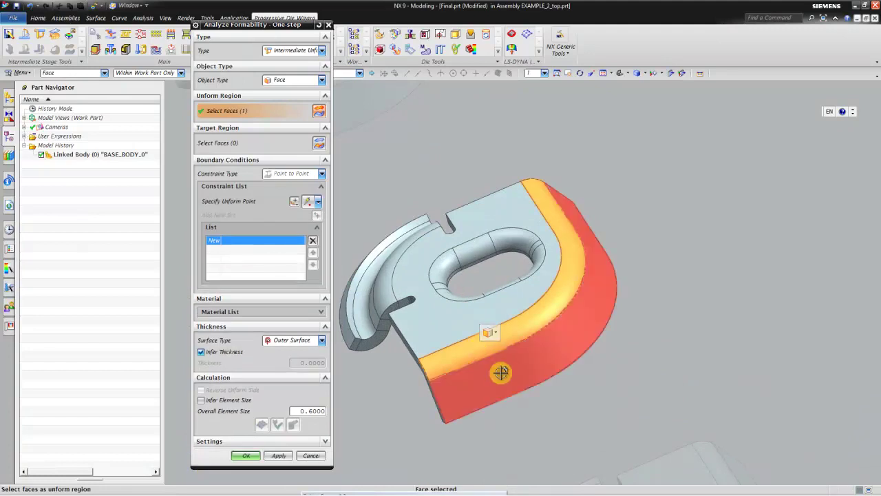
pyautogui.click(500, 372)
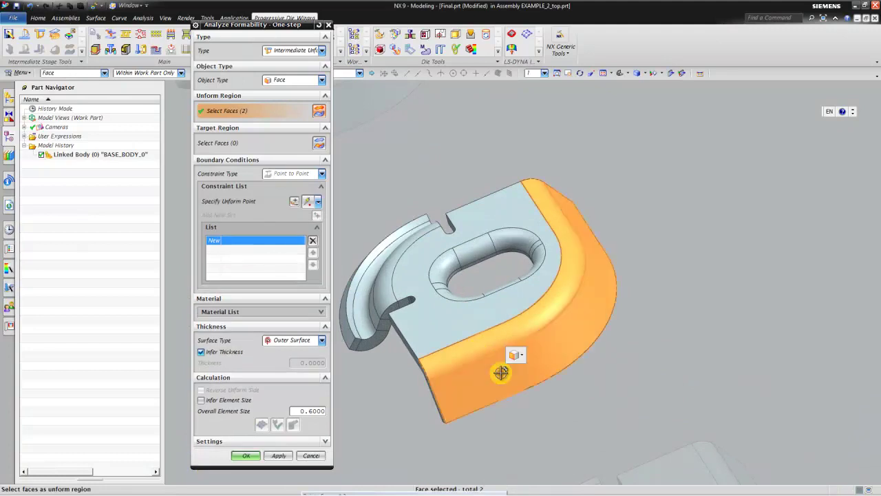
pyautogui.click(219, 143)
pyautogui.click(492, 319)
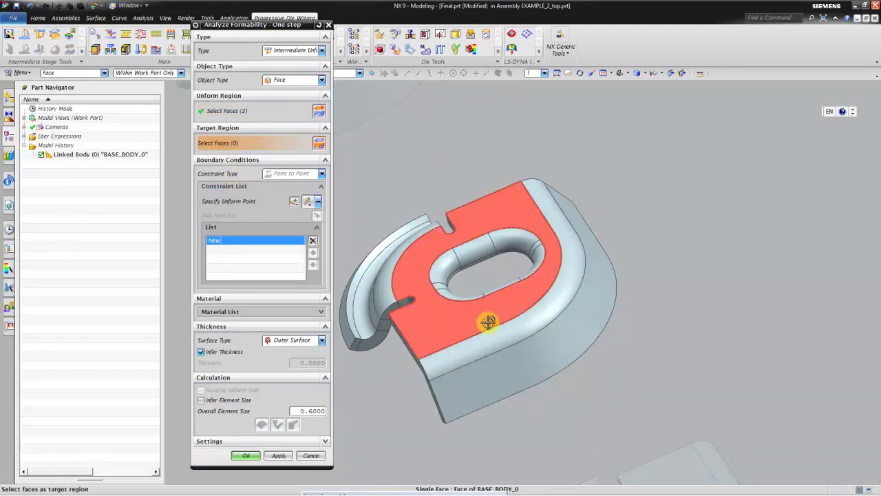
pyautogui.middleClick(187, 120)
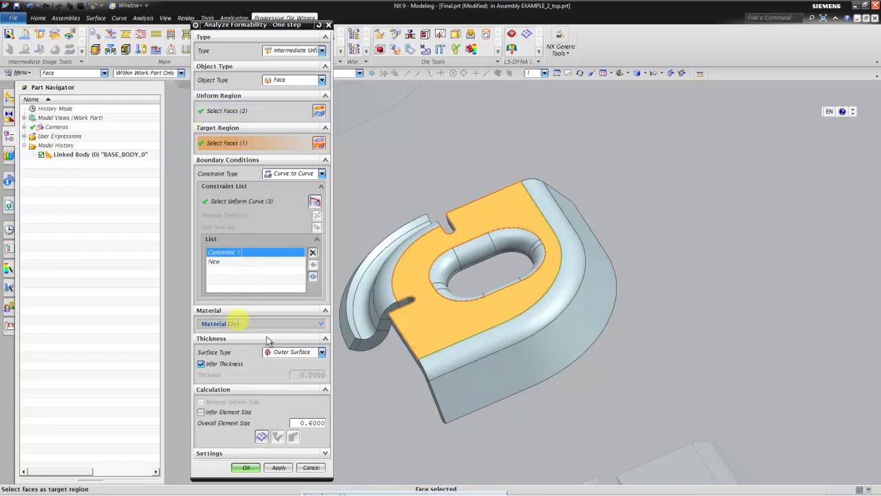
# - Set the material to Steel and the thickness reference to Outer Surface
pyautogui.click(321, 328)
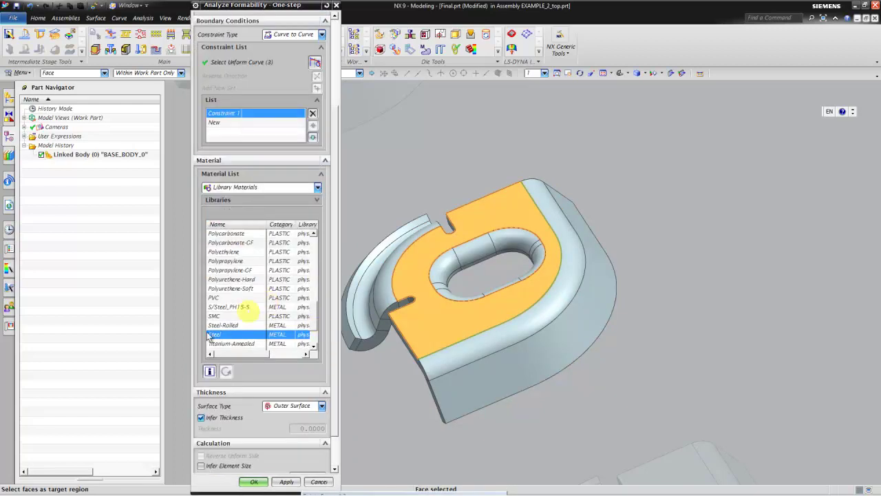
pyautogui.click(215, 335)
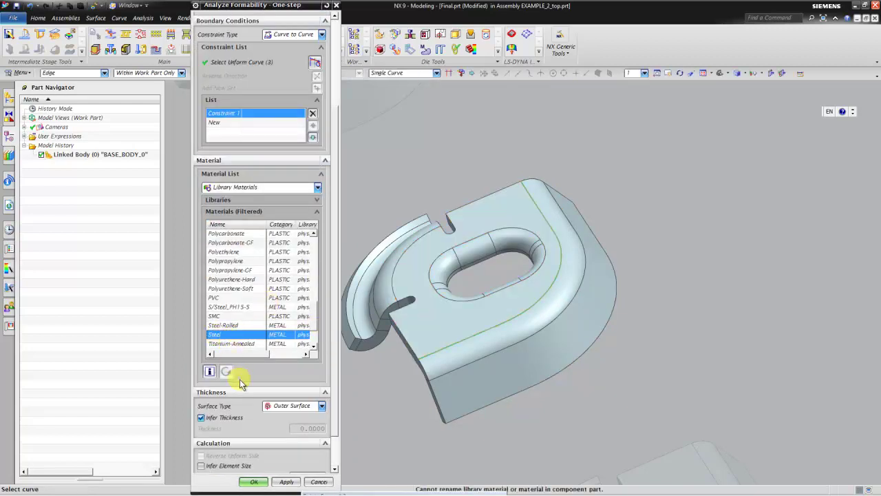
pyautogui.scroll(-1, 244, 375)
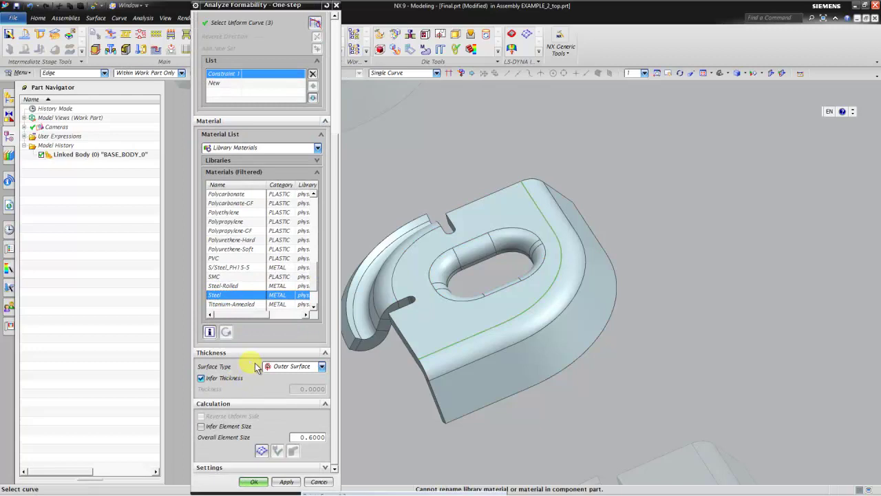
pyautogui.click(319, 136)
pyautogui.click(293, 322)
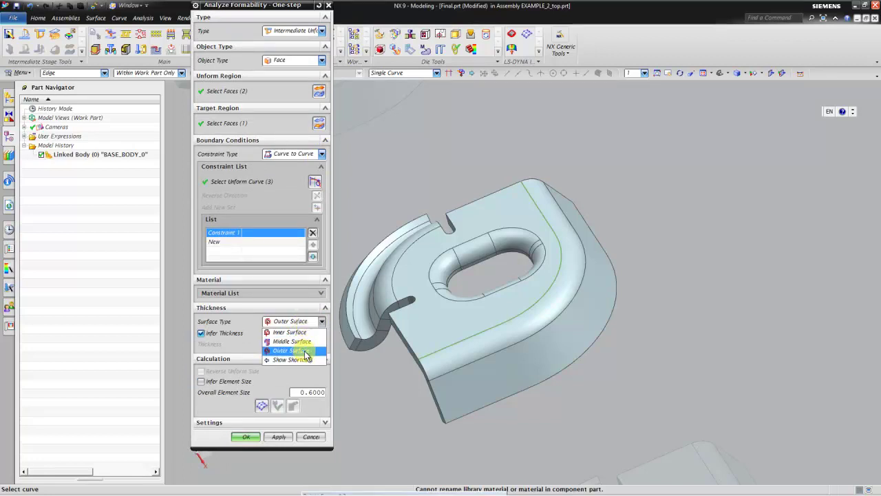
pyautogui.click(296, 352)
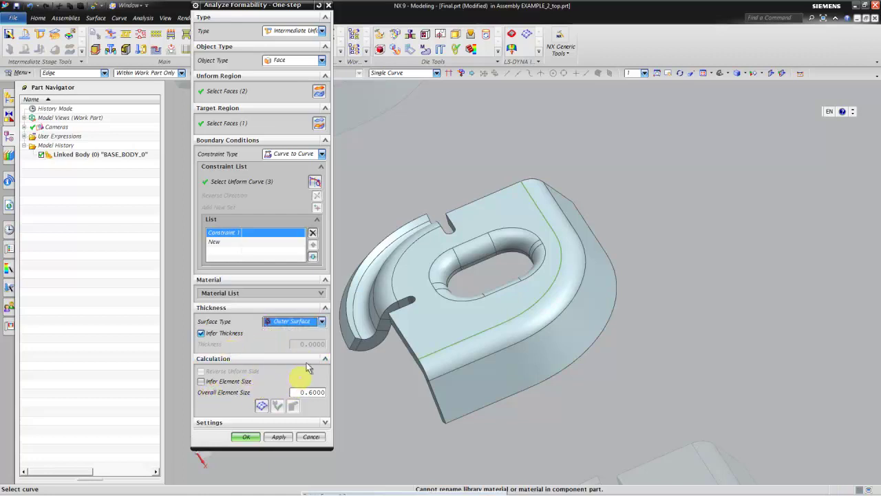
pyautogui.click(324, 307)
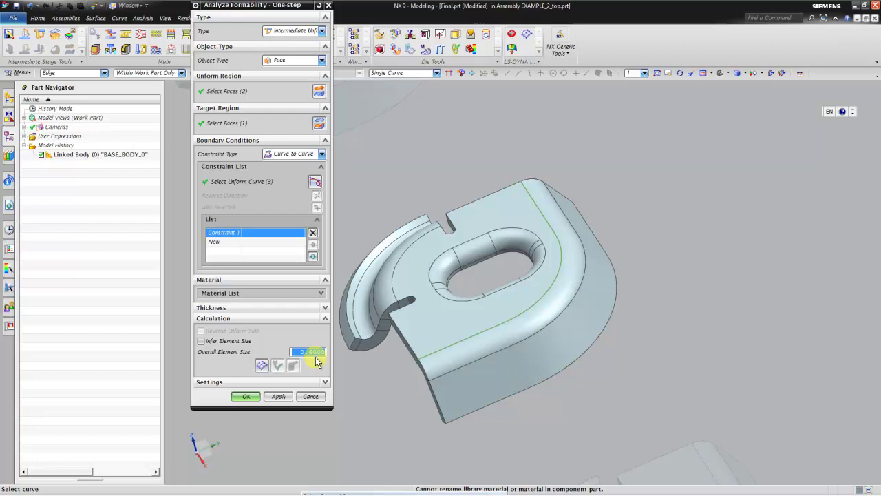
# - Mesh the unform region and run the mesh quality check
pyautogui.click(262, 365)
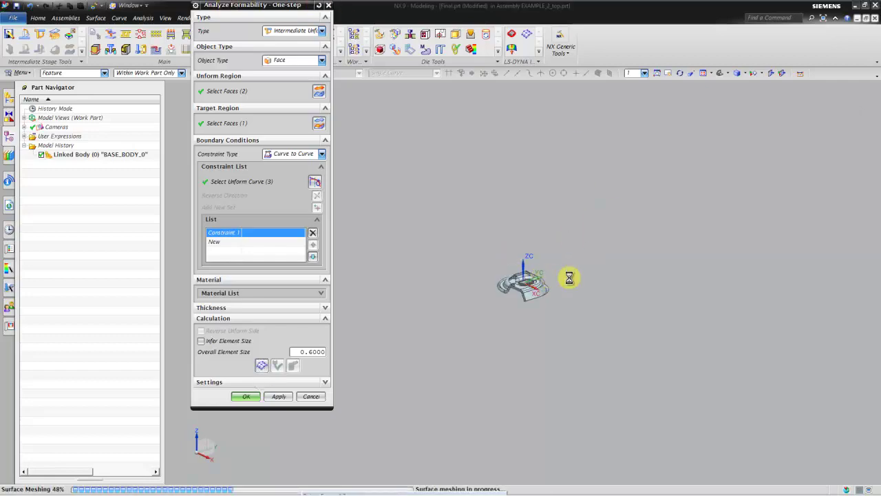
pyautogui.scroll(4, 549, 283)
pyautogui.scroll(2, 501, 290)
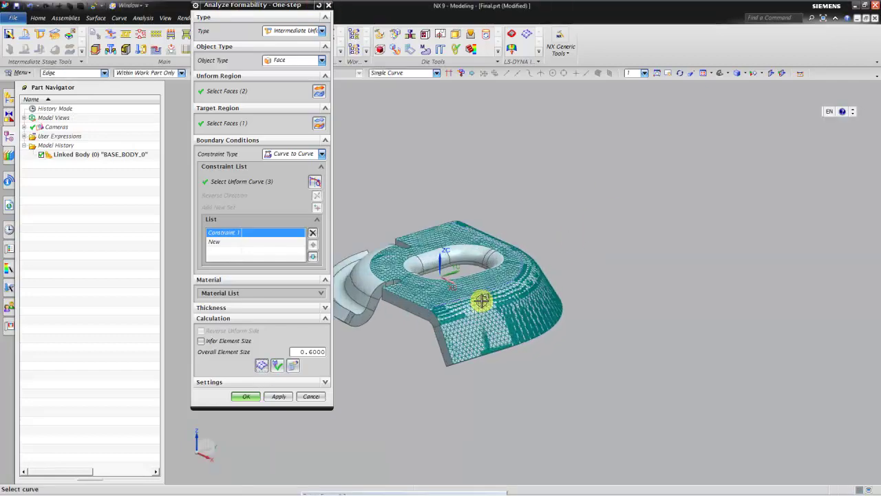
pyautogui.scroll(2, 535, 299)
pyautogui.scroll(-2, 778, 235)
pyautogui.moveTo(791, 230)
pyautogui.keyDown('shift'); pyautogui.mouseDown(button='middle')
pyautogui.moveTo(731, 236)
pyautogui.moveTo(685, 273)
pyautogui.mouseUp(button='middle'); pyautogui.keyUp('shift')
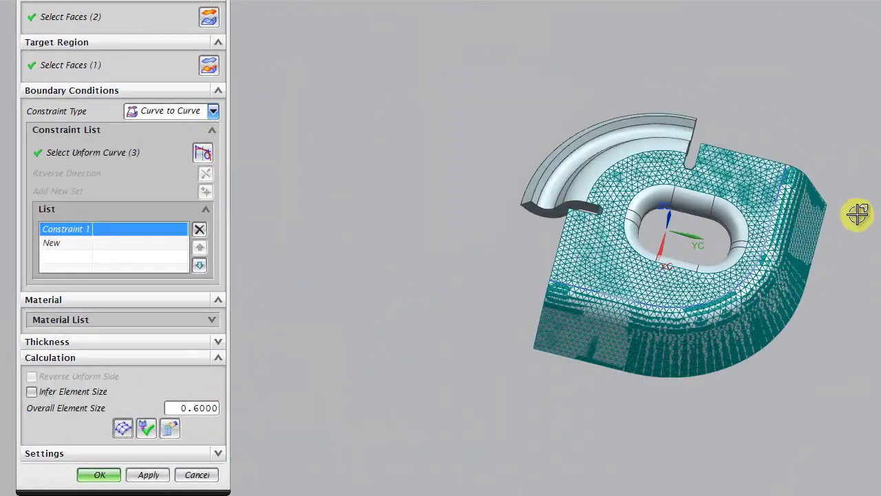
pyautogui.moveTo(857, 213); pyautogui.dragTo(857, 292, button='middle')
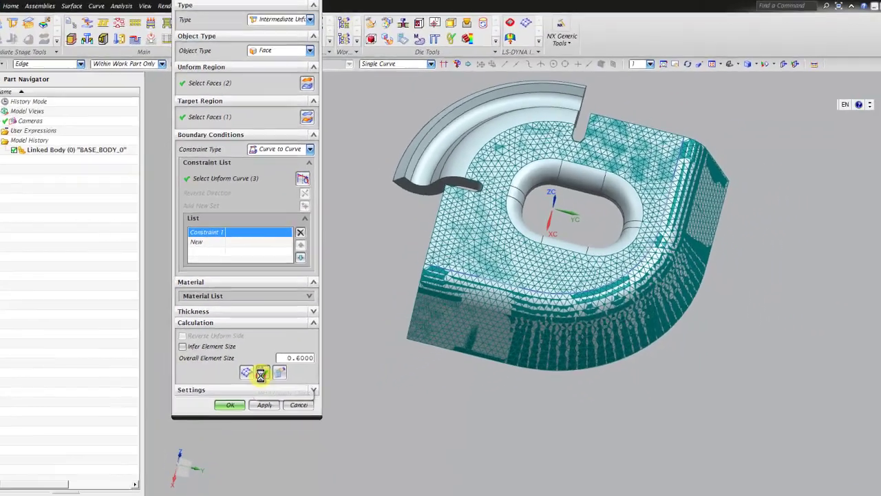
pyautogui.click(143, 432)
pyautogui.click(440, 263)
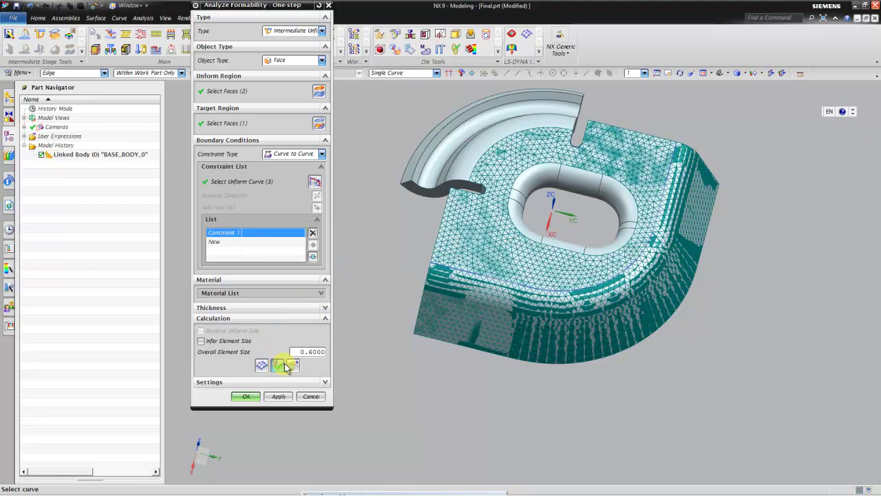
# - Calculate the one-step unform and inspect the result in Shaded with Edges
pyautogui.click(292, 366)
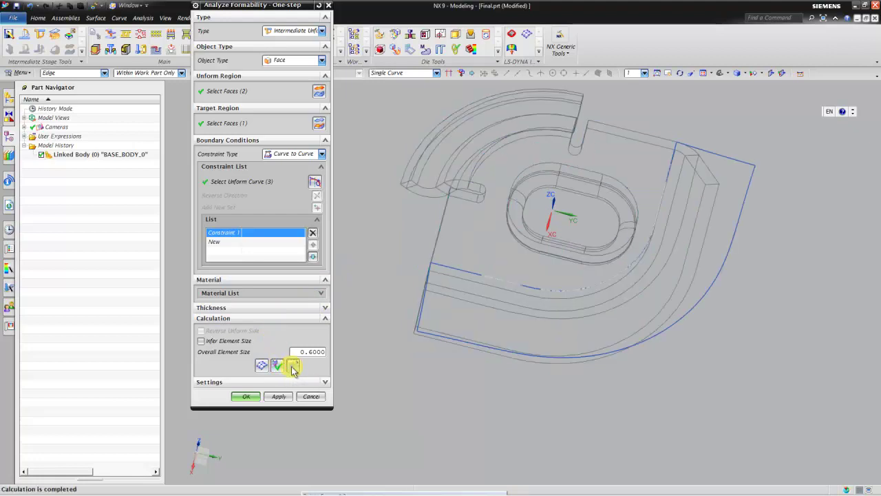
pyautogui.click(742, 73)
pyautogui.click(752, 85)
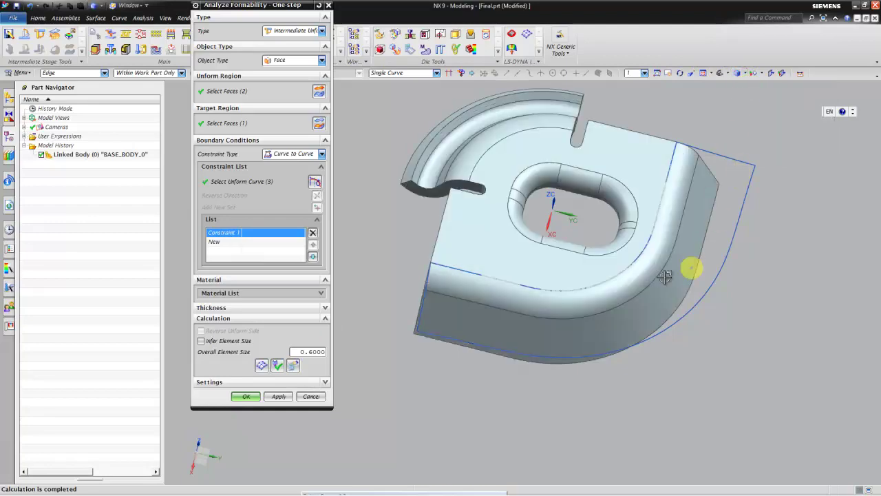
pyautogui.moveTo(637, 281); pyautogui.dragTo(621, 242, button='middle')
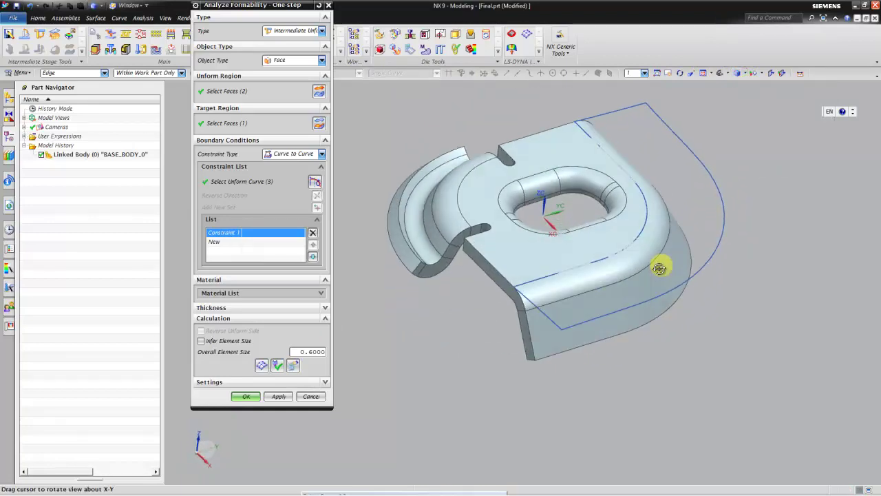
pyautogui.moveTo(654, 252); pyautogui.dragTo(702, 315, button='middle')
pyautogui.keyDown('shift'); pyautogui.moveTo(764, 355); pyautogui.dragTo(763, 355, button='middle'); pyautogui.keyUp('shift')
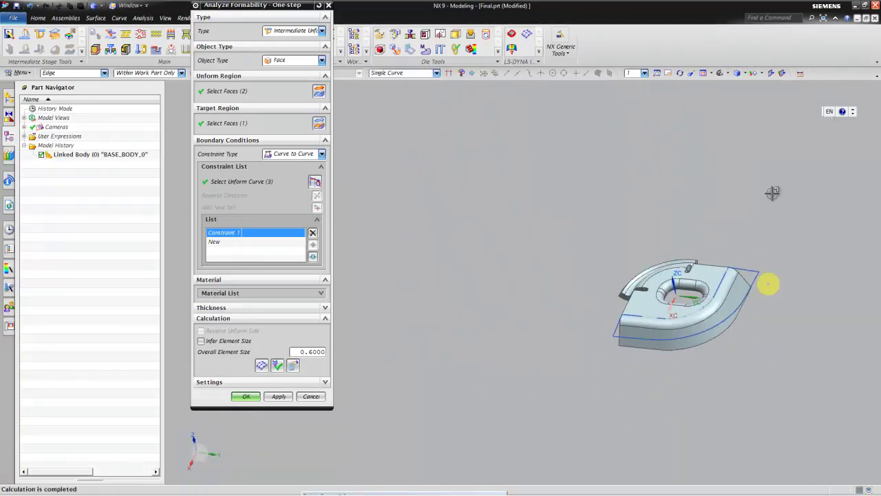
pyautogui.moveTo(766, 115)
pyautogui.keyDown('shift'); pyautogui.mouseDown(button='middle')
pyautogui.moveTo(836, 305)
pyautogui.moveTo(747, 266)
pyautogui.moveTo(814, 316)
pyautogui.mouseUp(button='middle'); pyautogui.keyUp('shift')
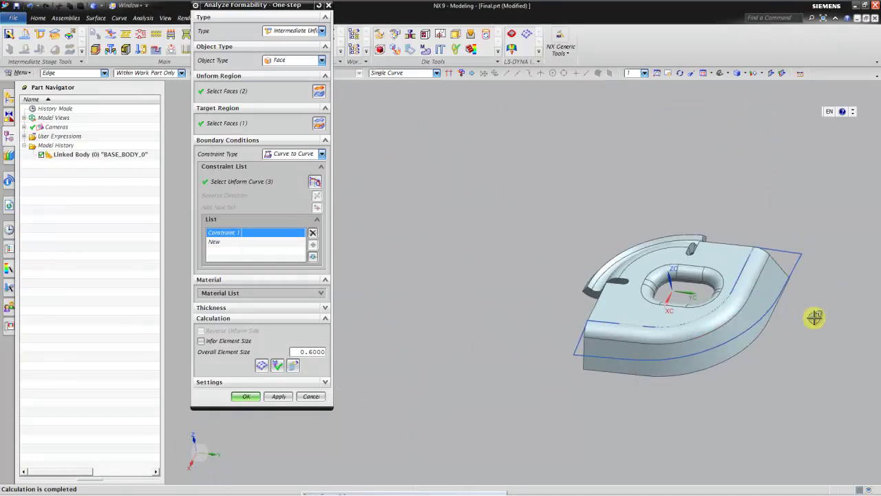
# - Accept the analysis, adding Onestep Unform (1) to the history
pyautogui.click(246, 396)
pyautogui.scroll(-3, 327, 293)
pyautogui.scroll(2, 483, 329)
pyautogui.scroll(1, 348, 312)
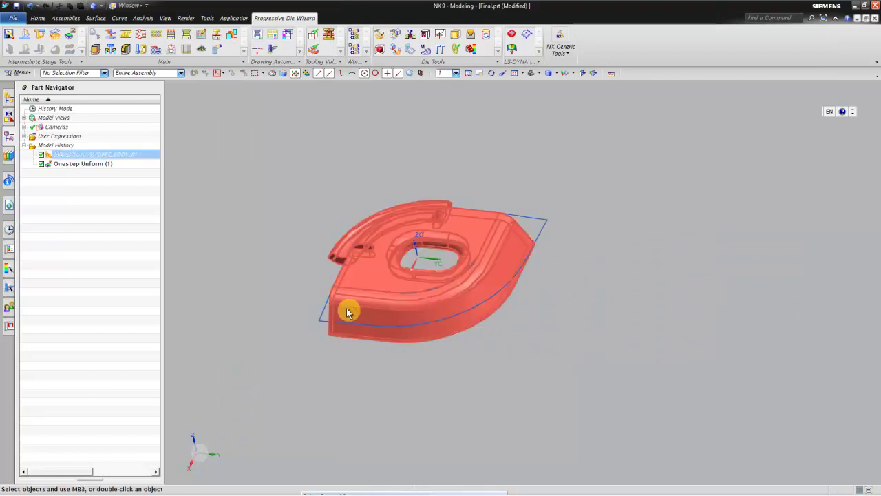
pyautogui.press('Escape')
# - Start an extrusion with a new sketch on the part's top face
pyautogui.click(36, 19)
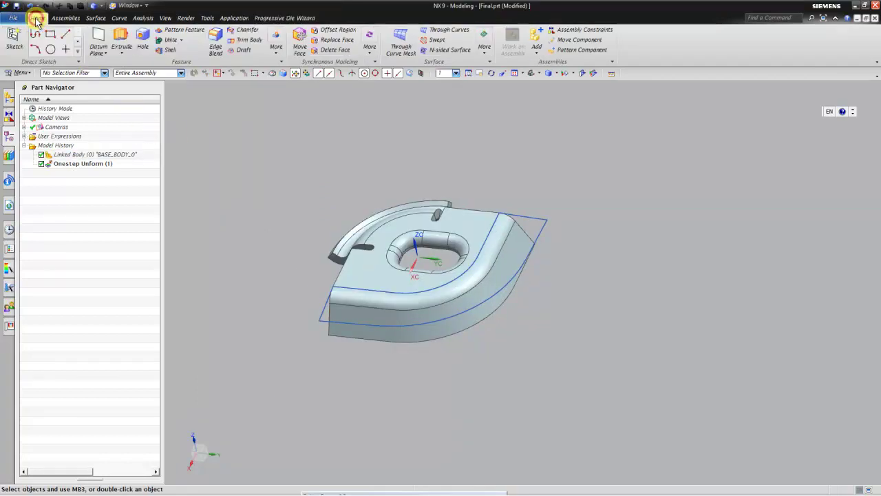
pyautogui.click(121, 37)
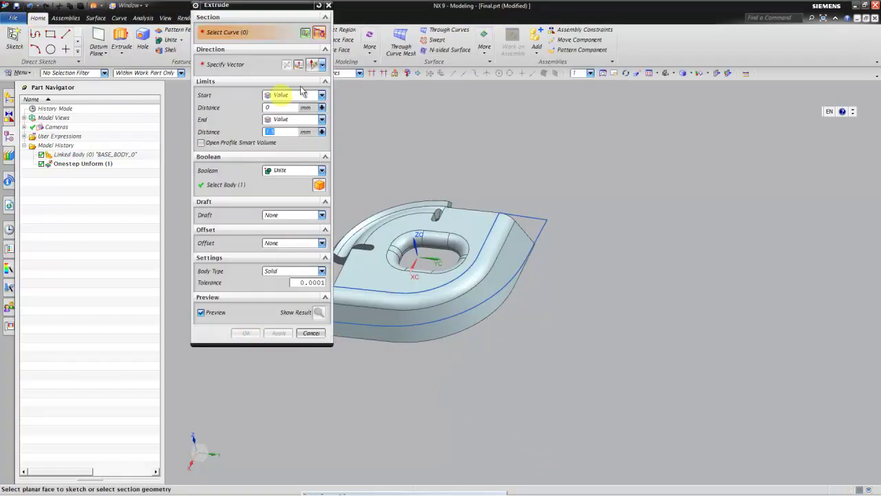
pyautogui.click(306, 32)
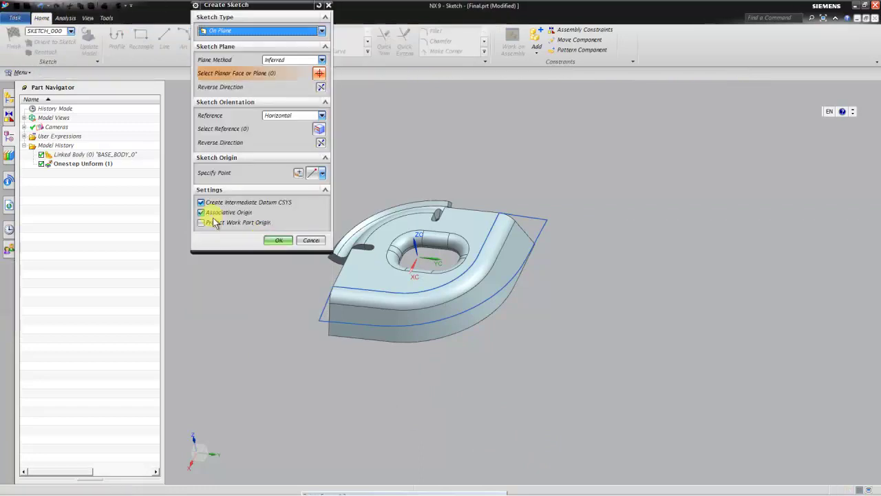
pyautogui.click(468, 225)
pyautogui.click(274, 242)
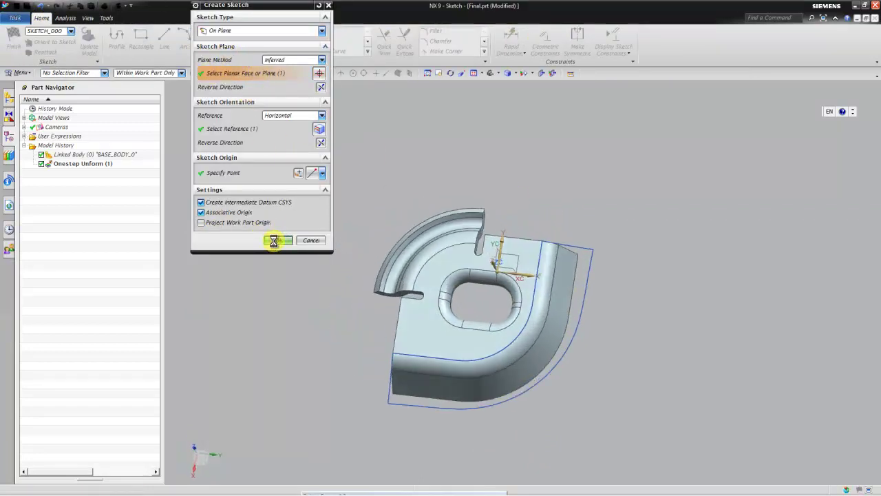
# - Draw a rectangle enclosing the whole part
pyautogui.click(140, 34)
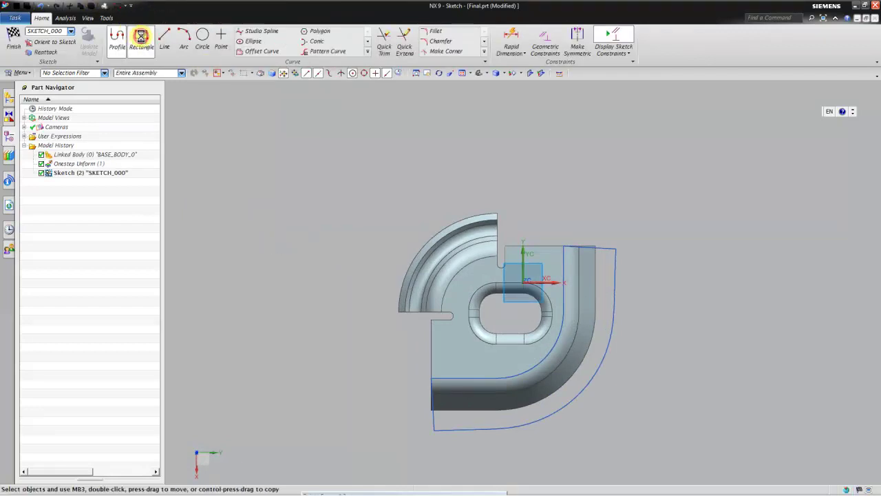
pyautogui.scroll(-2, 378, 177)
pyautogui.click(371, 182)
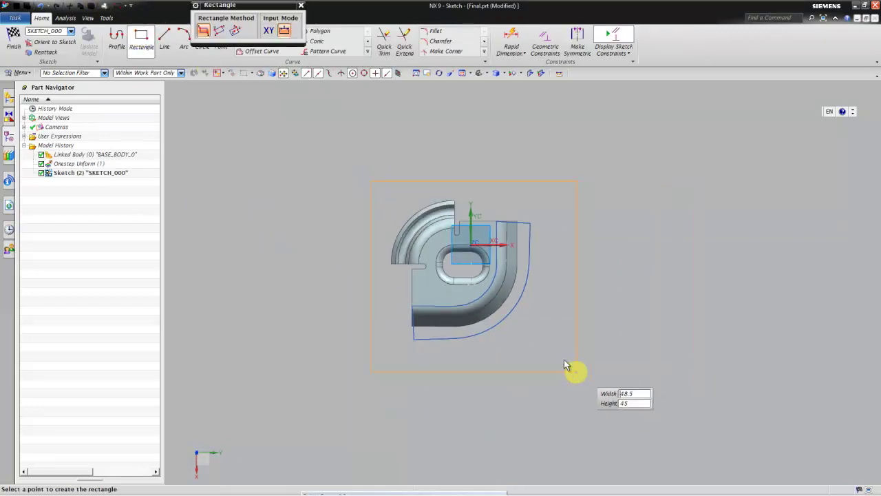
pyautogui.click(558, 364)
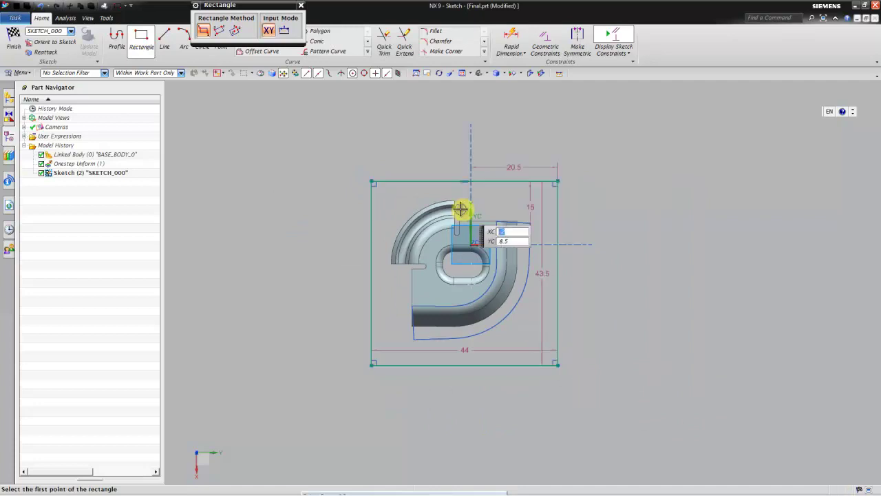
pyautogui.moveTo(263, 11); pyautogui.dragTo(188, 125)
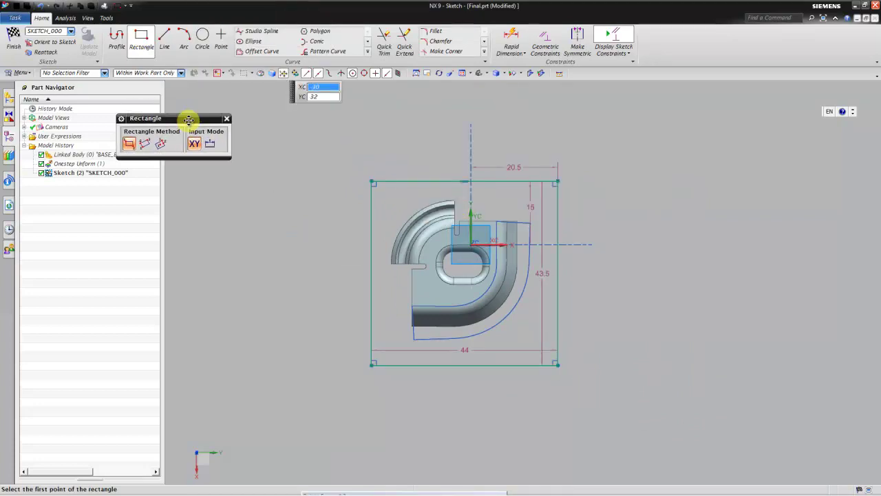
# - Project the spline edge, inner arc and bottom edge into the sketch
pyautogui.click(368, 41)
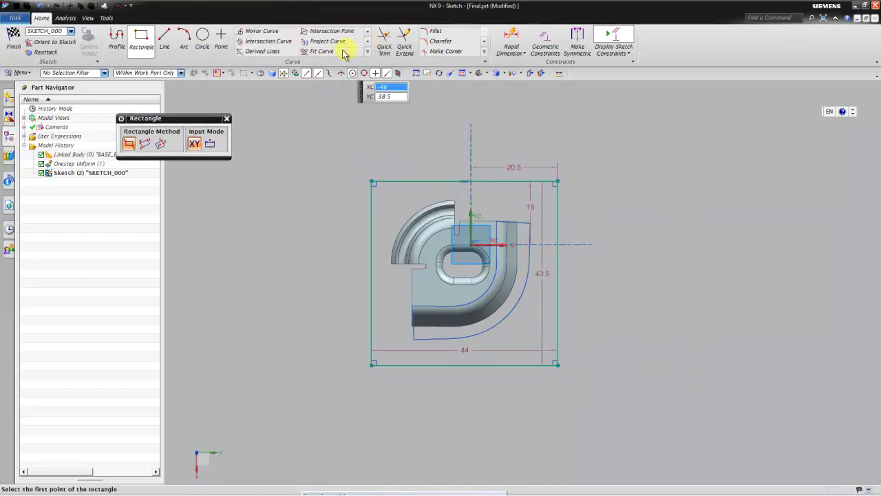
pyautogui.click(334, 43)
pyautogui.scroll(3, 497, 285)
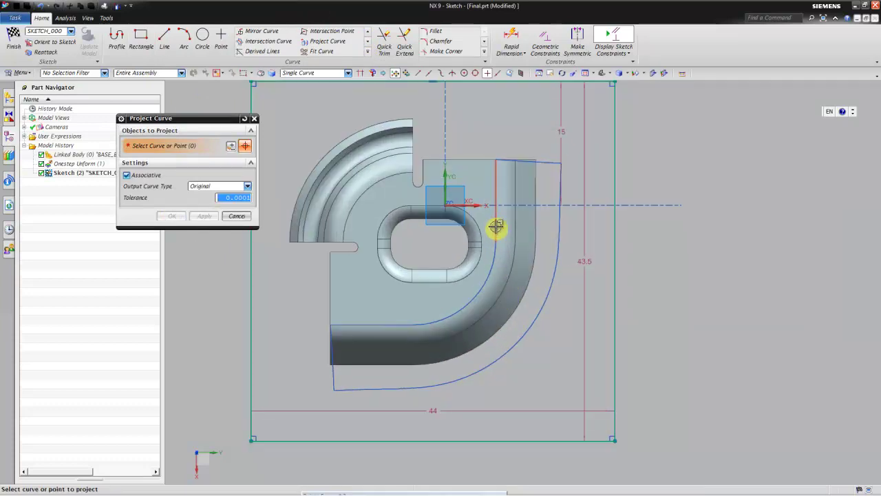
pyautogui.click(486, 252)
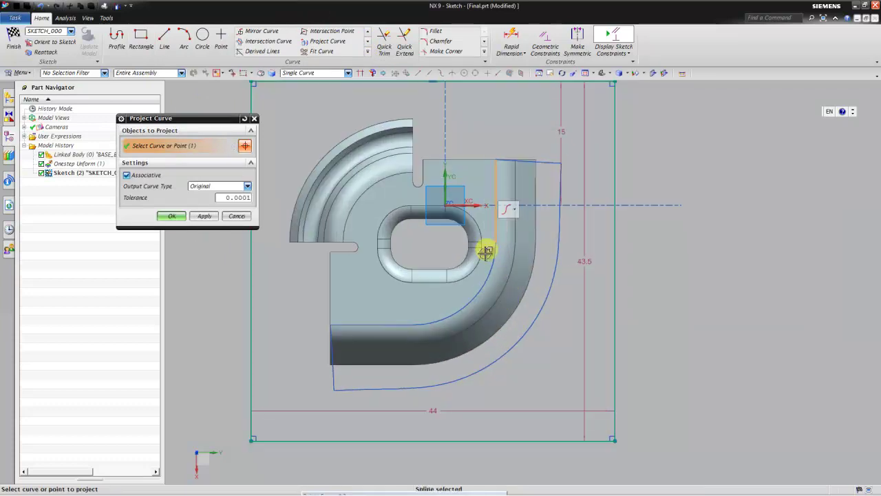
pyautogui.click(478, 289)
pyautogui.click(387, 321)
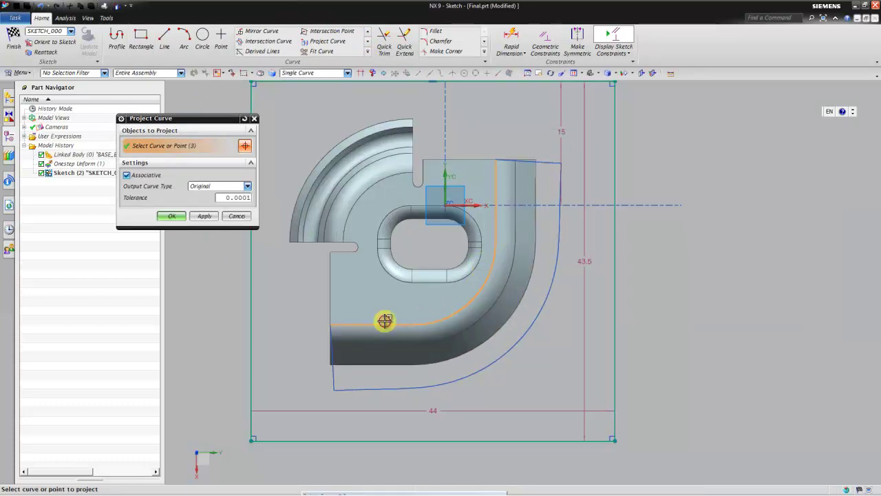
pyautogui.click(171, 217)
pyautogui.scroll(-2, 614, 310)
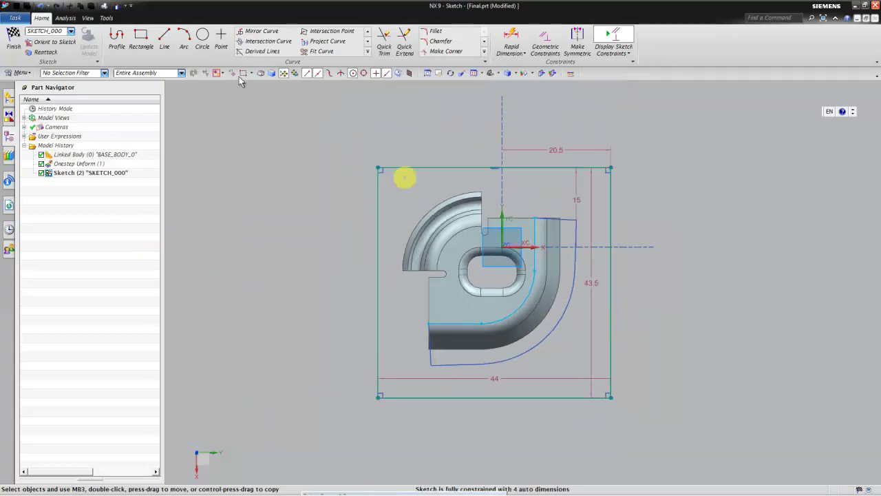
# - Draw a vertical line up from the projected curve and a horizontal line leftward
pyautogui.click(163, 38)
pyautogui.click(535, 218)
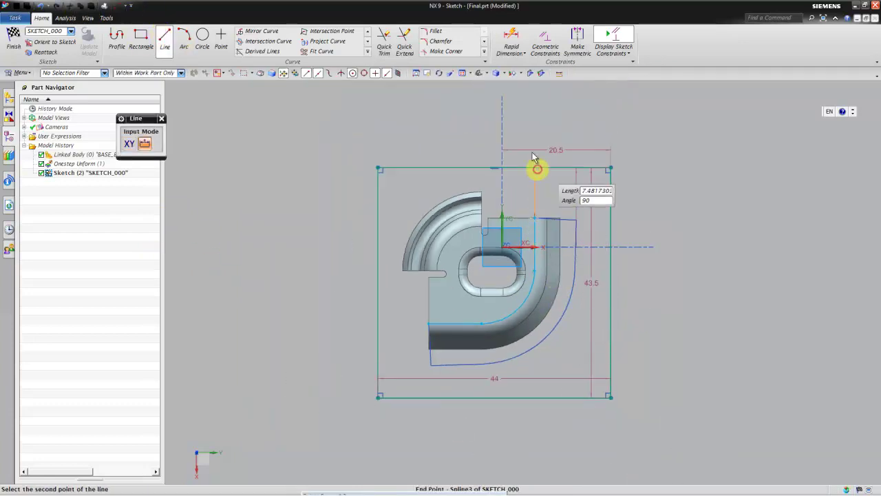
pyautogui.click(534, 127)
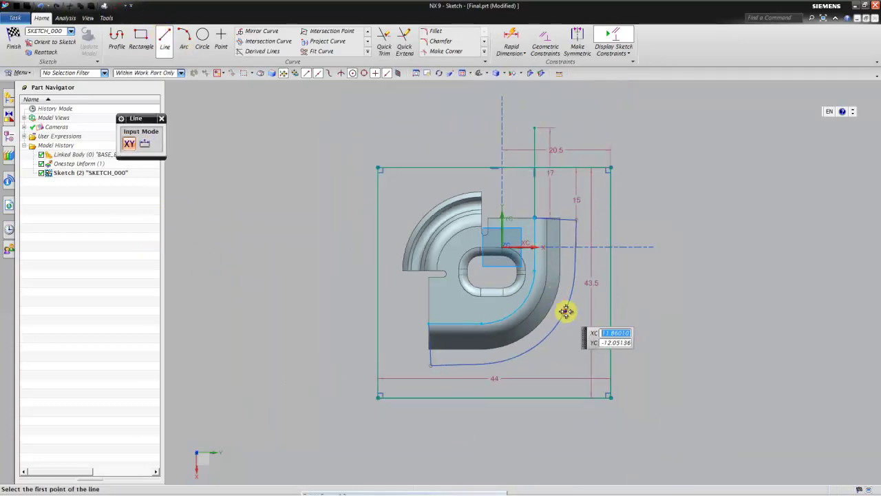
pyautogui.click(425, 323)
pyautogui.click(326, 322)
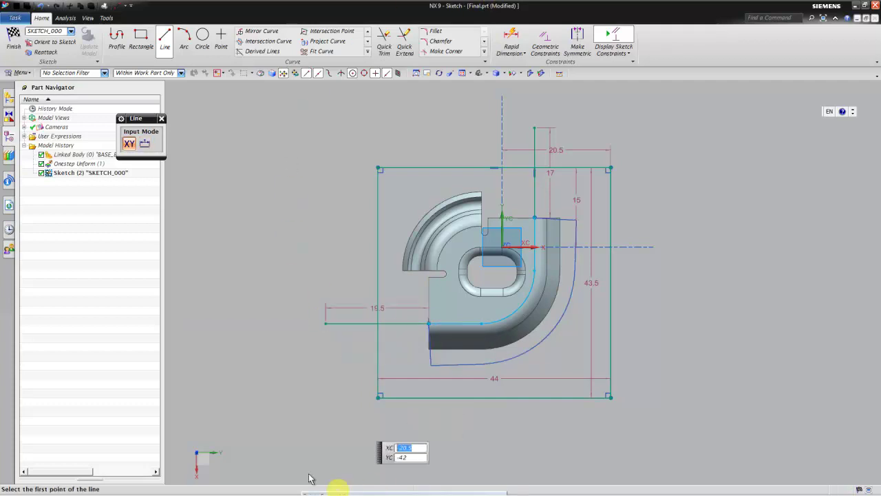
# - Corner the vertical line to the rectangle's top edge and finish the sketch
pyautogui.click(444, 52)
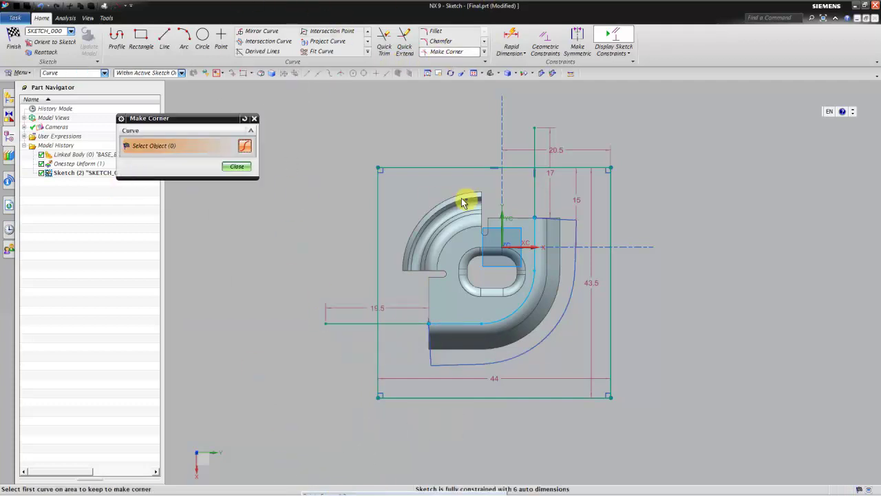
pyautogui.click(535, 185)
pyautogui.click(556, 168)
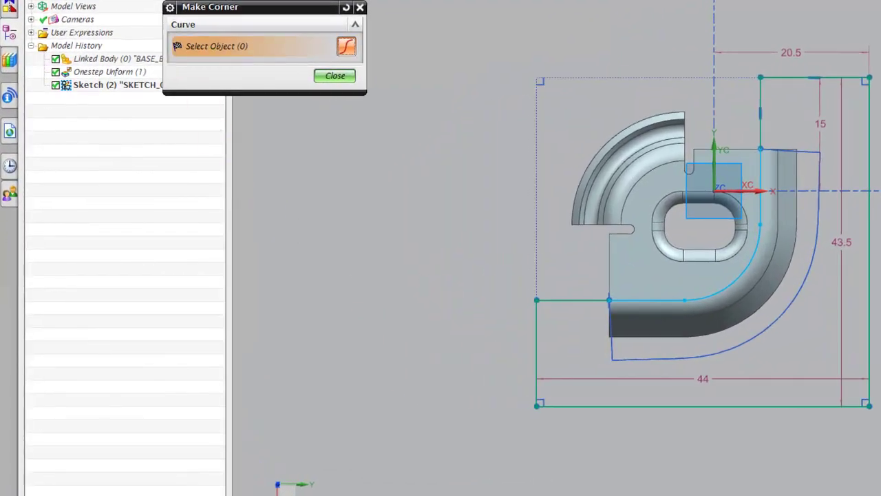
pyautogui.press('x')
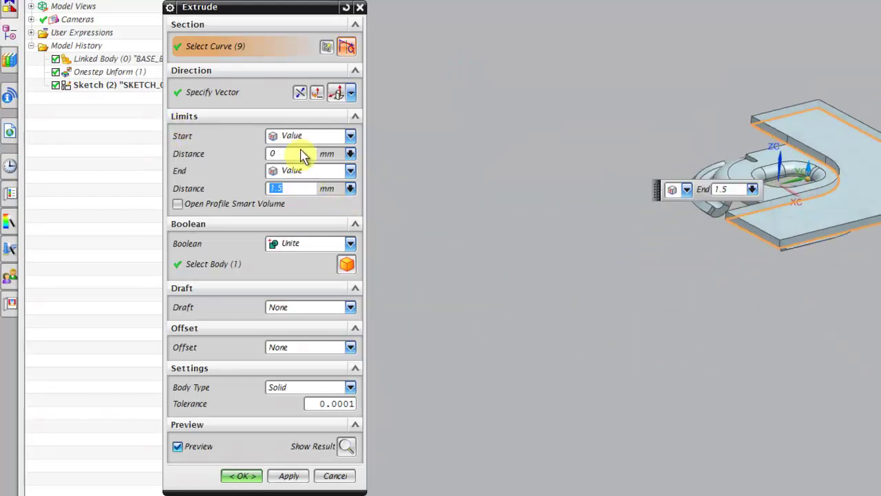
# - Extrude the outline 15 mm in the reversed direction as a Subtract, cutting away the outer flange
pyautogui.click(298, 93)
pyautogui.write('15')
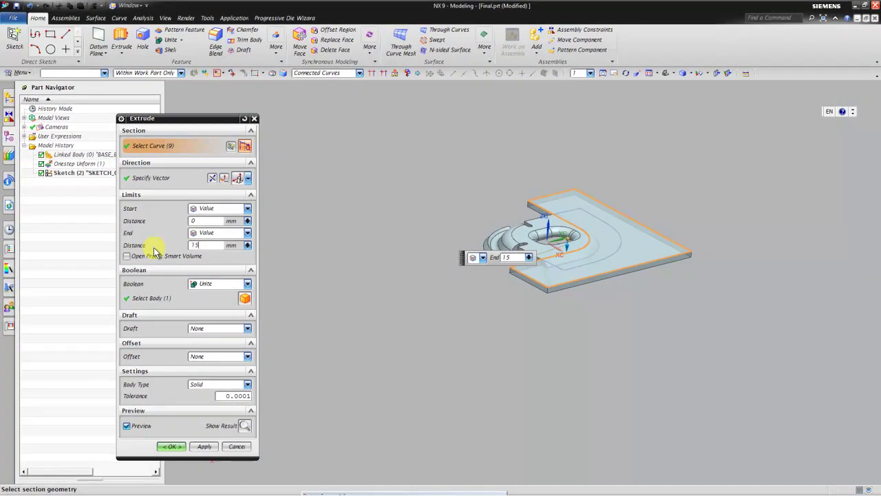
pyautogui.press('Return')
pyautogui.click(219, 284)
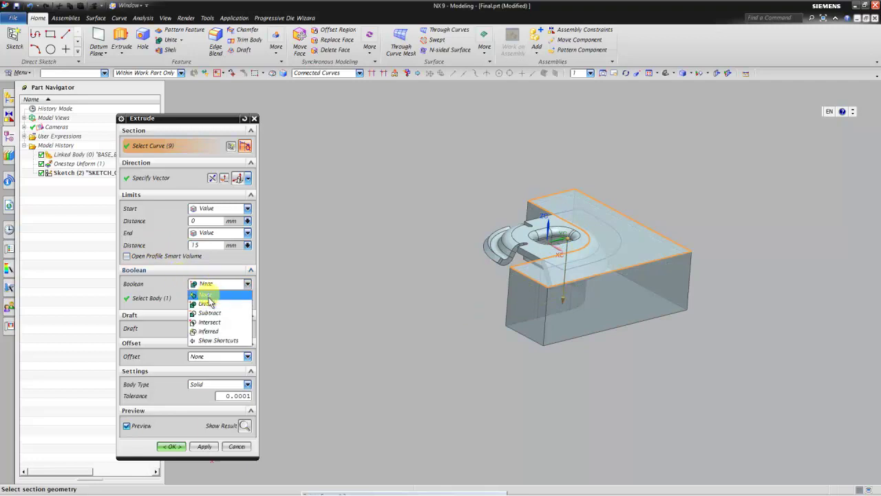
pyautogui.click(207, 303)
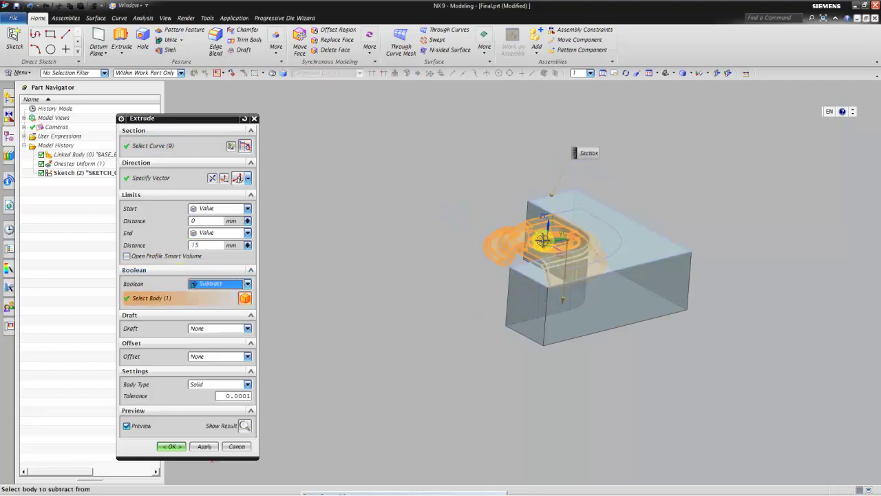
pyautogui.click(204, 447)
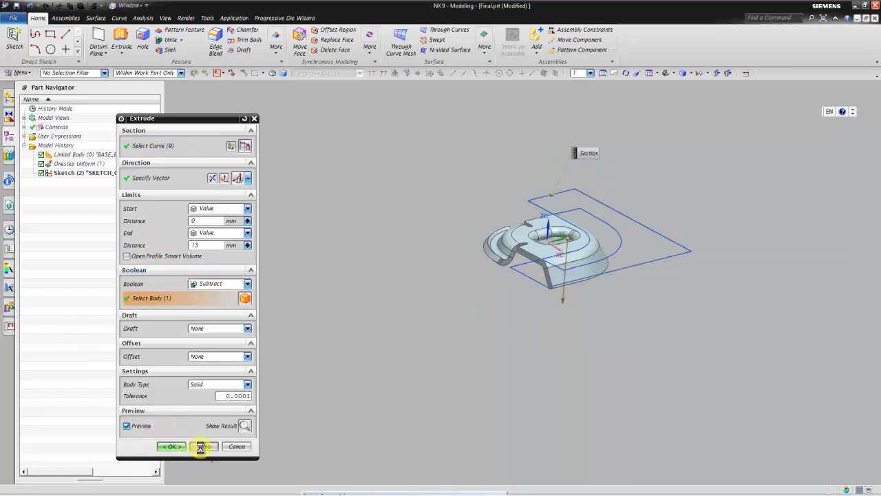
pyautogui.click(234, 447)
pyautogui.scroll(-3, 650, 258)
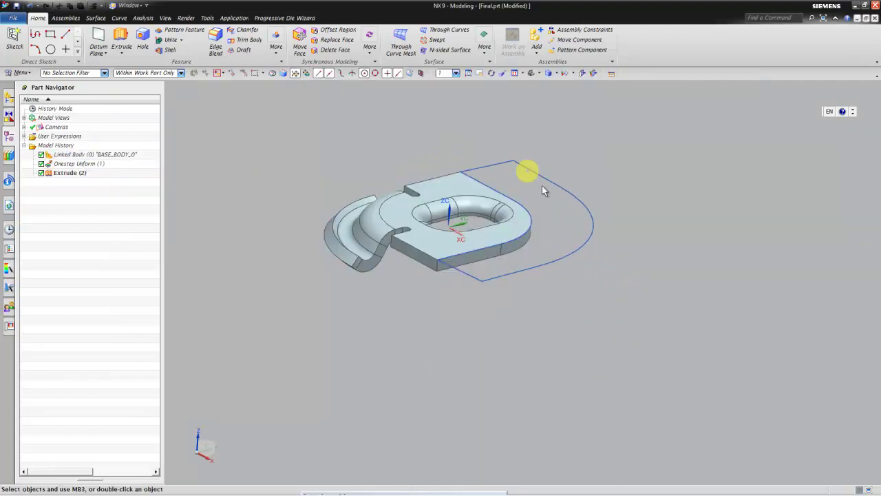
# - Start a new extrusion profiled by the outer outline curve and the connecting part edges
pyautogui.scroll(-2, 543, 191)
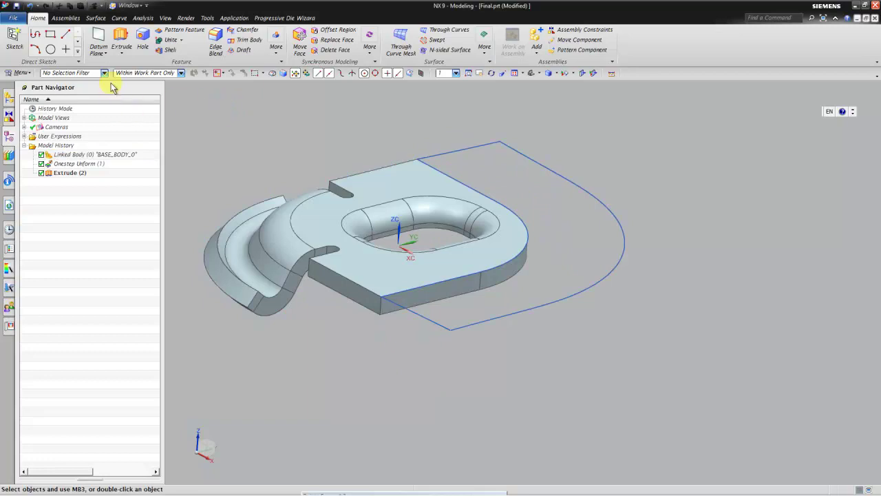
pyautogui.click(120, 39)
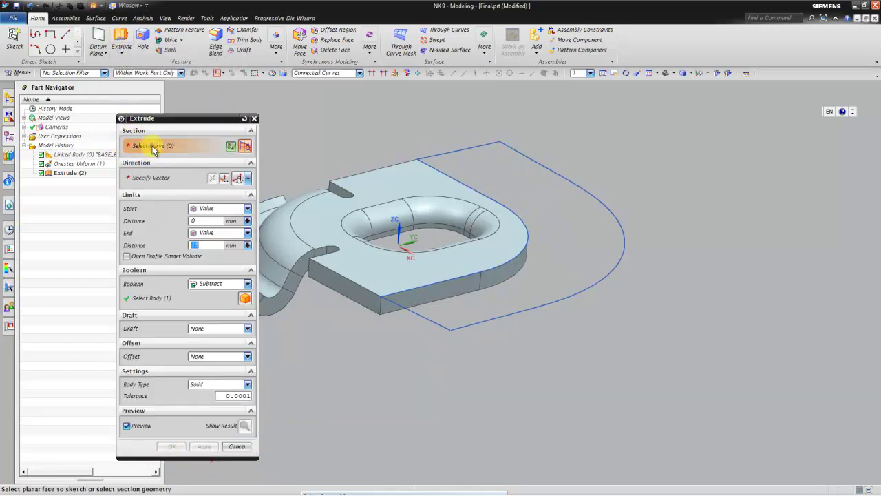
pyautogui.click(466, 145)
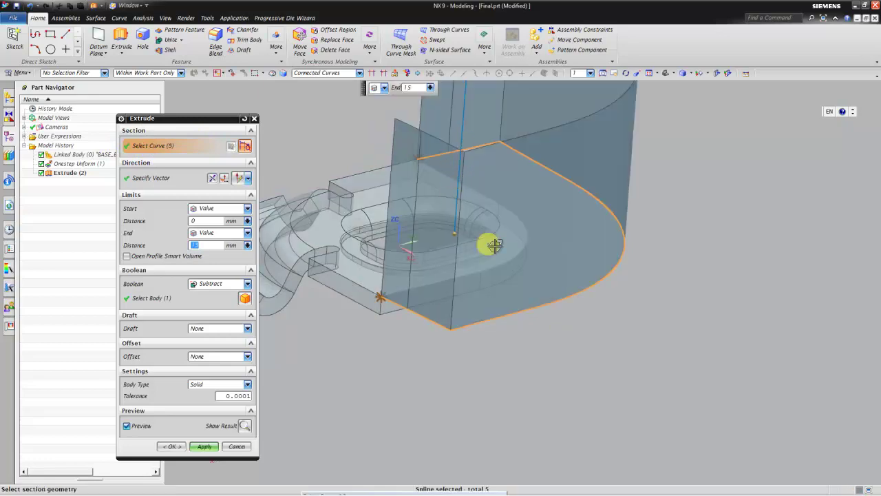
pyautogui.moveTo(493, 137)
pyautogui.mouseDown(button='middle')
pyautogui.moveTo(496, 177)
pyautogui.moveTo(516, 155)
pyautogui.moveTo(486, 145)
pyautogui.mouseUp(button='middle')
pyautogui.click(393, 154)
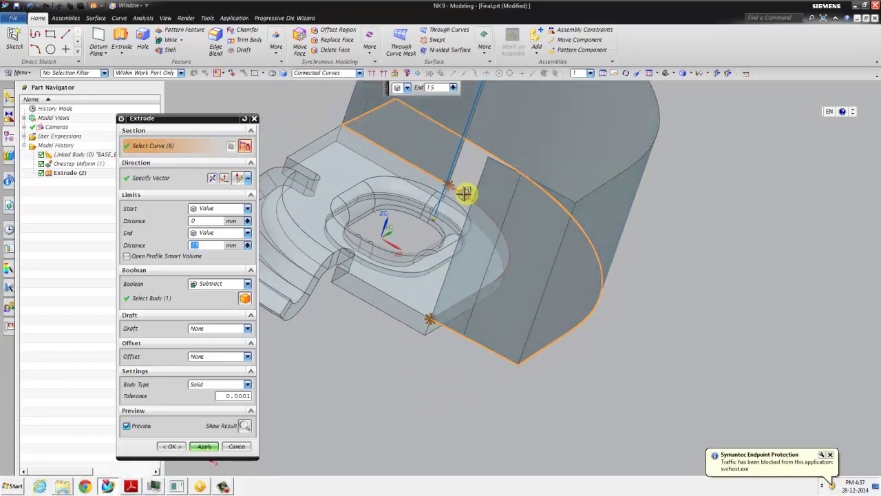
pyautogui.click(467, 190)
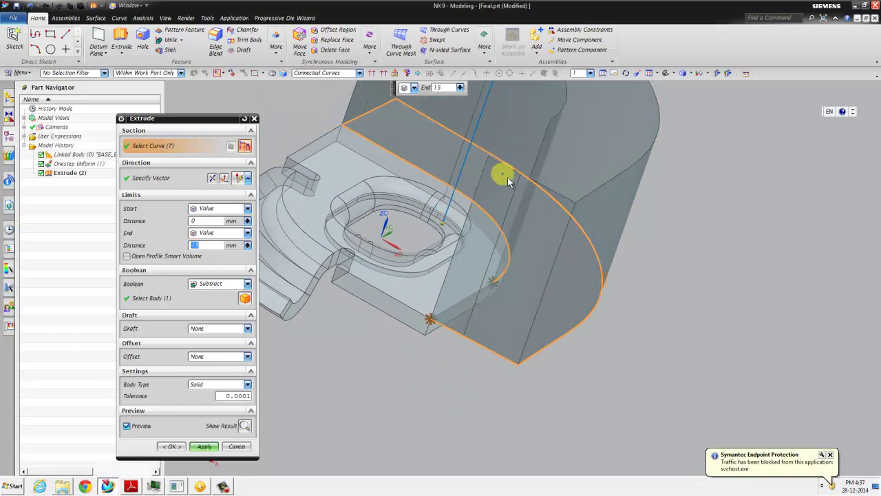
pyautogui.moveTo(506, 176); pyautogui.dragTo(484, 231, button='middle')
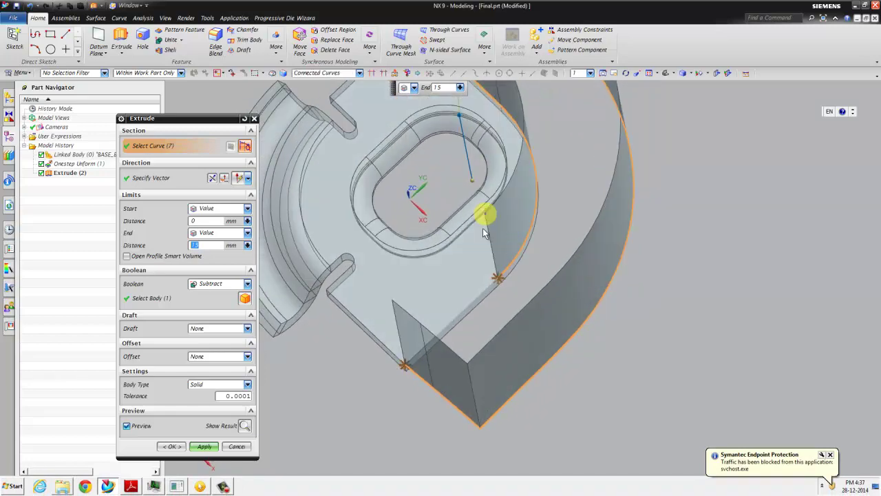
pyautogui.click(490, 297)
# - Extrude the profile 1.5 mm downward and unite it with the part
pyautogui.click(210, 179)
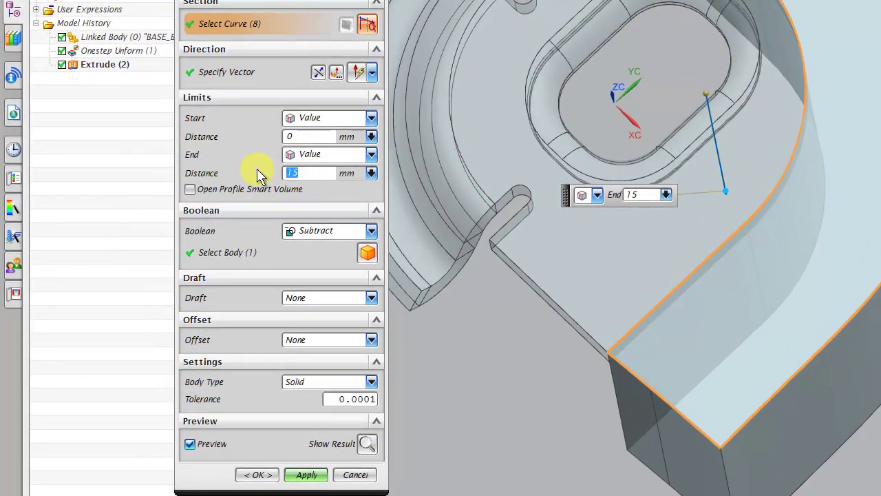
pyautogui.write('1.5')
pyautogui.press('Return')
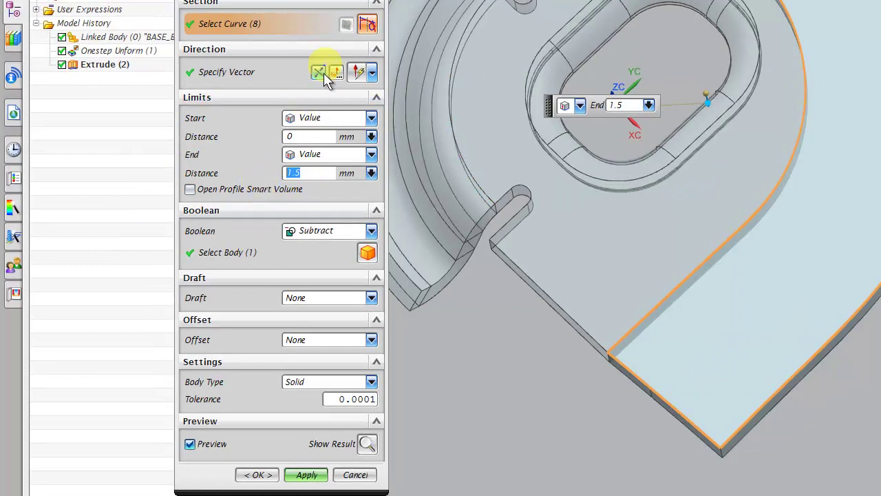
pyautogui.click(318, 74)
pyautogui.click(318, 75)
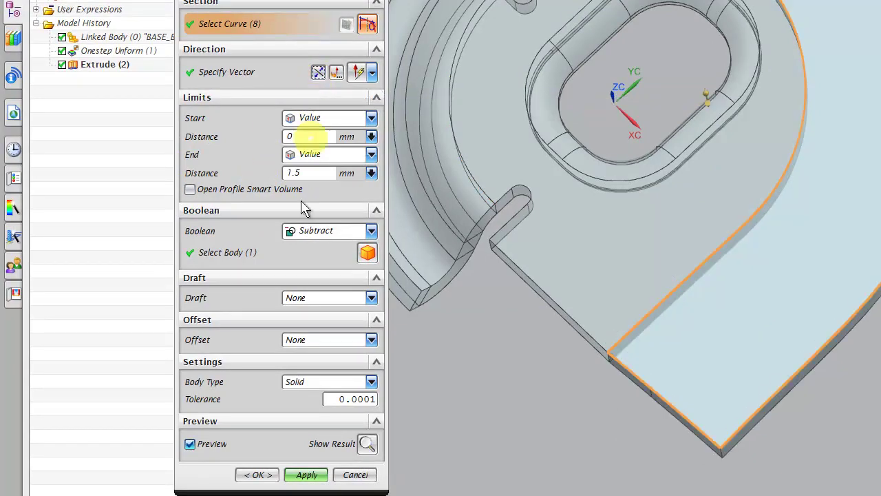
pyautogui.moveTo(482, 391); pyautogui.dragTo(482, 317, button='middle')
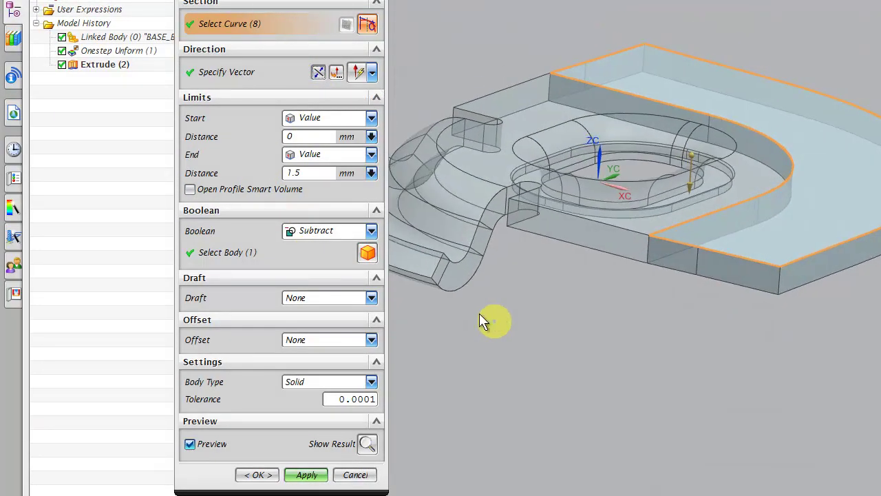
pyautogui.click(313, 232)
pyautogui.click(305, 263)
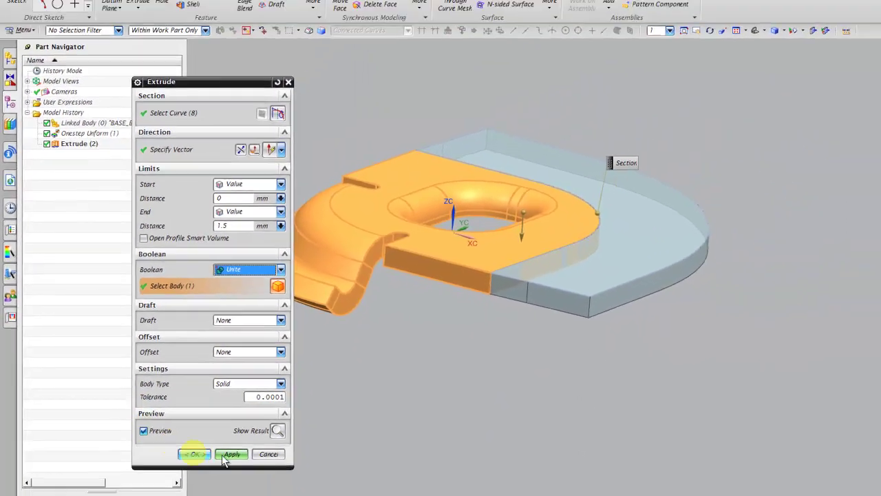
pyautogui.click(177, 446)
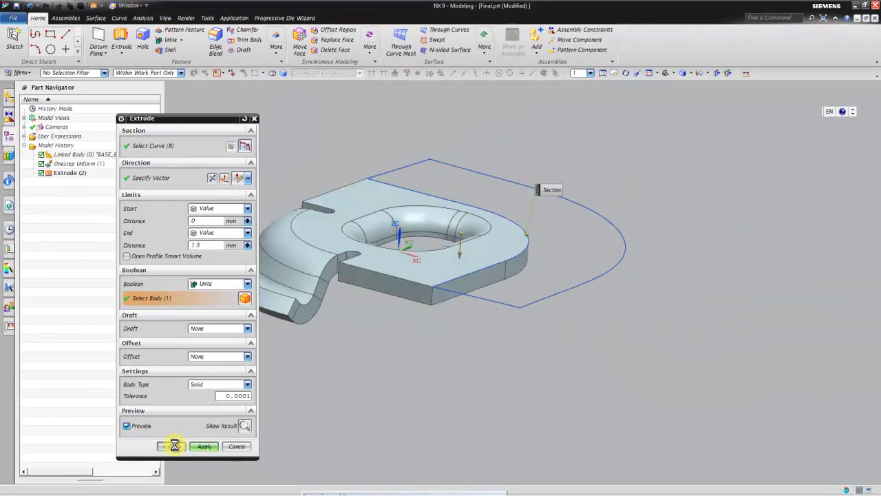
pyautogui.moveTo(579, 222)
pyautogui.mouseDown(button='middle')
pyautogui.moveTo(661, 173)
pyautogui.moveTo(651, 226)
pyautogui.moveTo(663, 255)
pyautogui.moveTo(609, 312)
pyautogui.moveTo(620, 315)
pyautogui.moveTo(625, 289)
pyautogui.mouseUp(button='middle')
# - Save all modified parts and hide all curves on the model
pyautogui.click(18, 21)
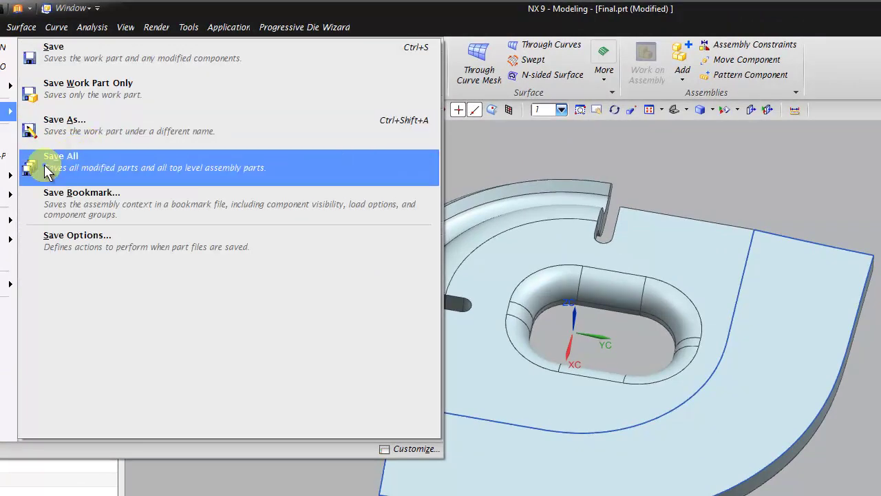
pyautogui.click(44, 166)
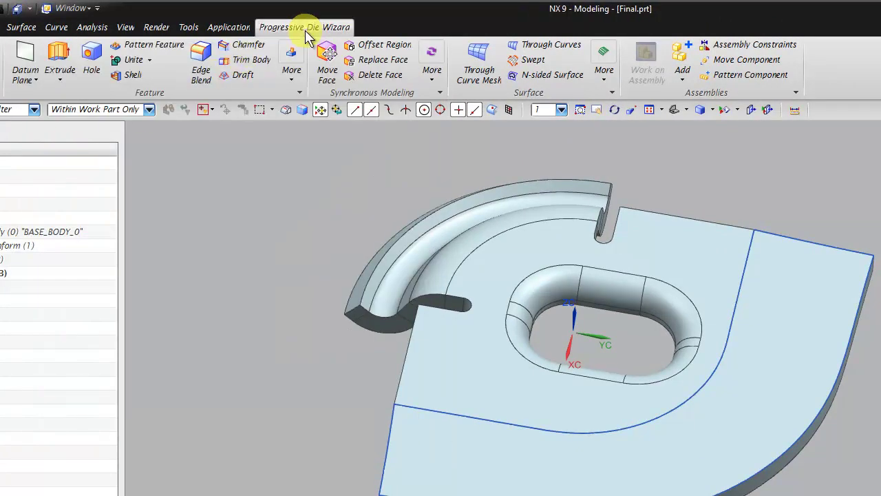
pyautogui.hotkey('ctrl', 'w')
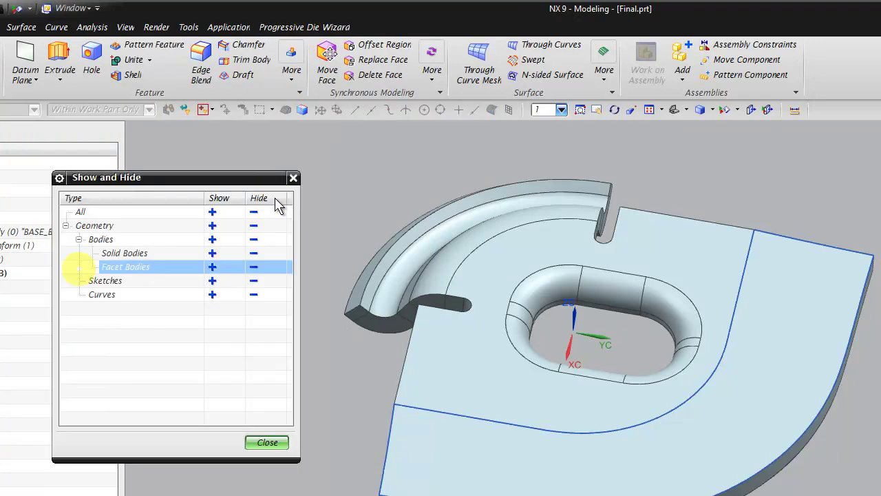
pyautogui.click(254, 294)
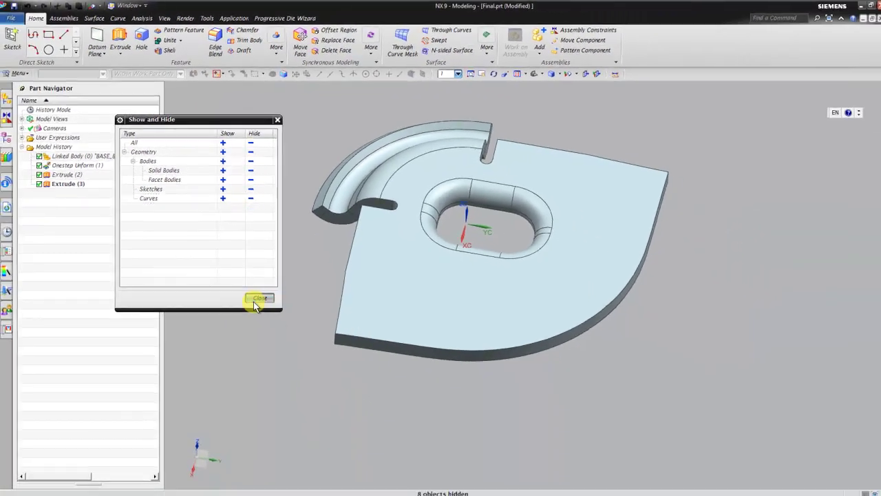
pyautogui.click(264, 394)
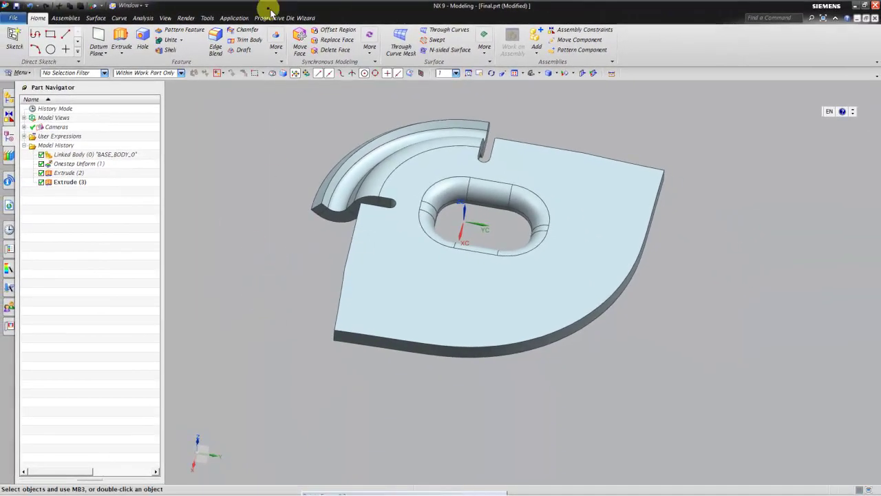
# - Bring up the Progressive Die Wizard tools and check the assembly navigator
pyautogui.click(282, 19)
pyautogui.click(9, 97)
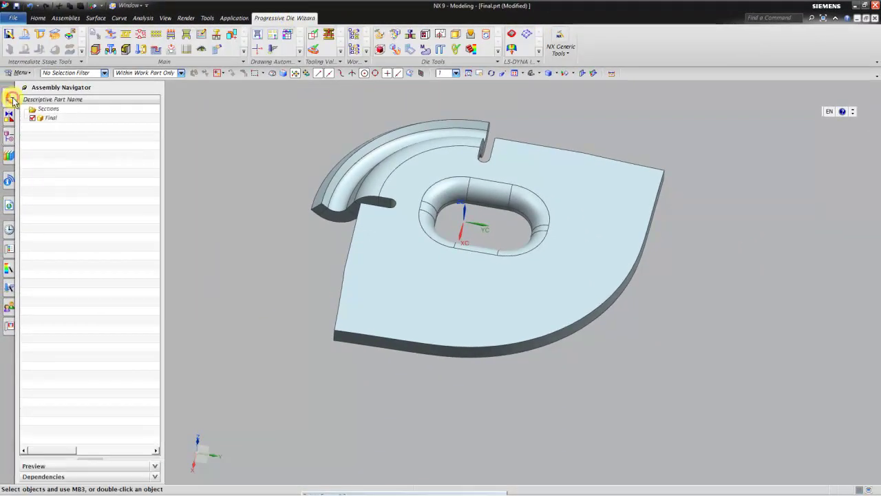
pyautogui.click(9, 135)
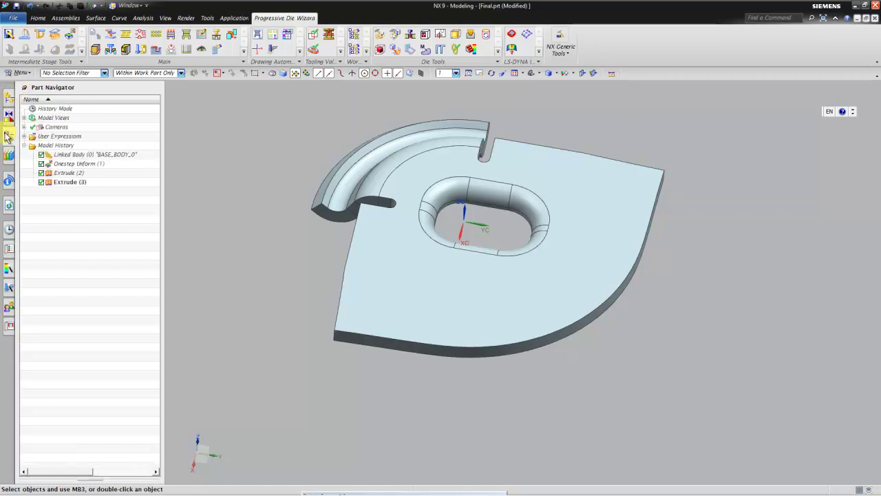
# - Cancel the one-step formability analysis and switch the window to EXAMPLE_2_top.prt
pyautogui.click(71, 38)
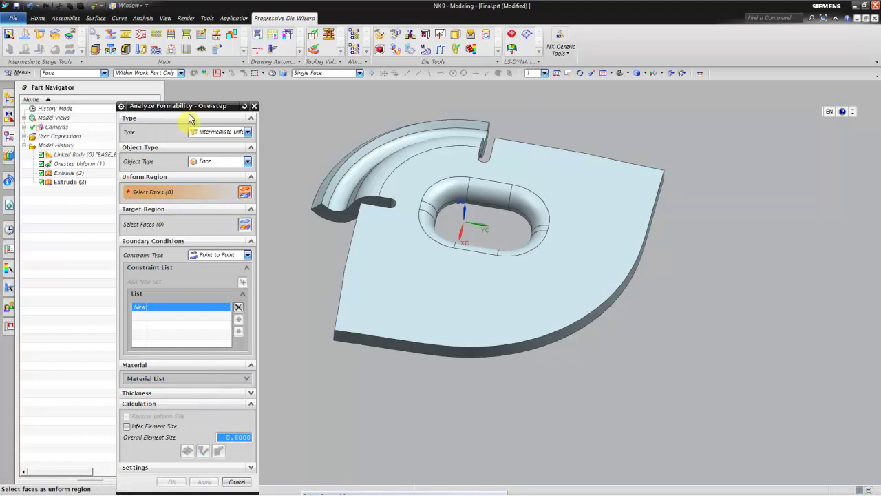
pyautogui.moveTo(190, 106); pyautogui.dragTo(212, 32)
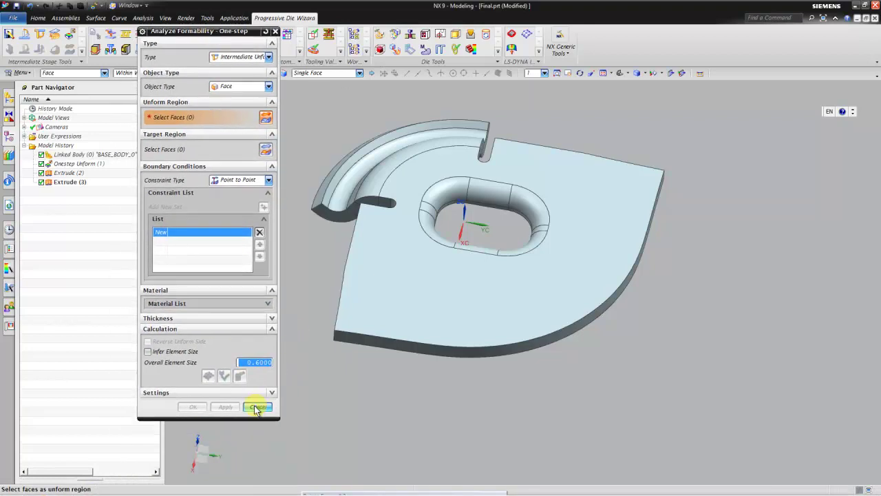
pyautogui.click(255, 409)
pyautogui.click(7, 99)
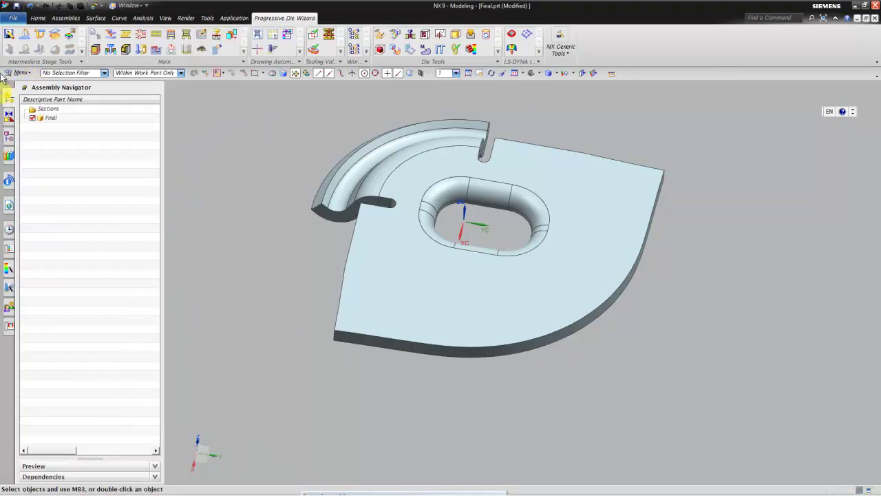
pyautogui.click(129, 5)
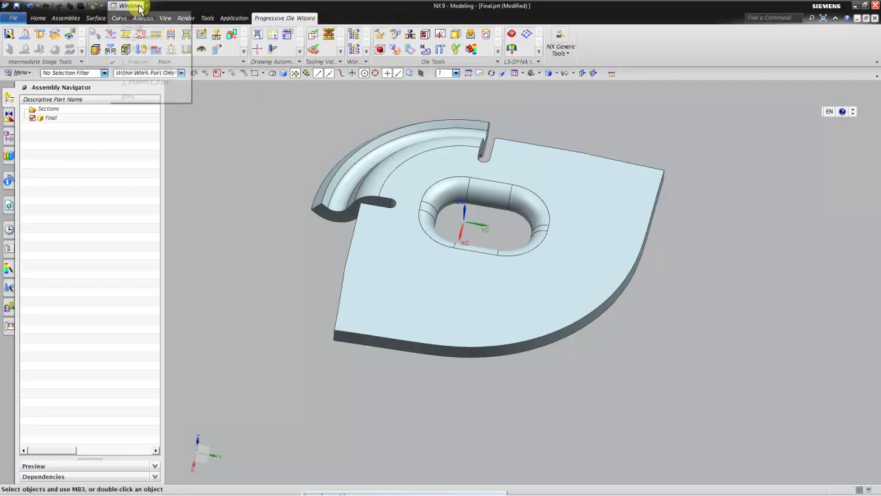
pyautogui.click(145, 73)
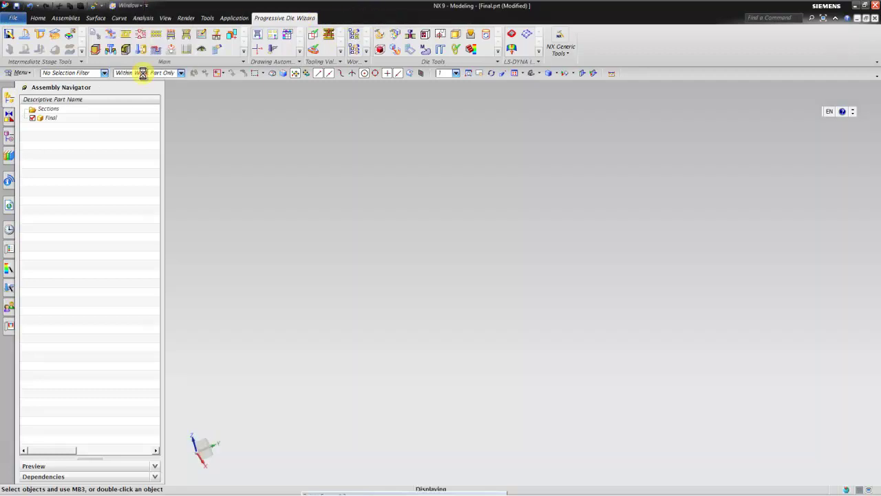
pyautogui.moveTo(360, 192)
pyautogui.mouseDown(button='middle')
pyautogui.moveTo(415, 151)
pyautogui.moveTo(423, 177)
pyautogui.mouseUp(button='middle')
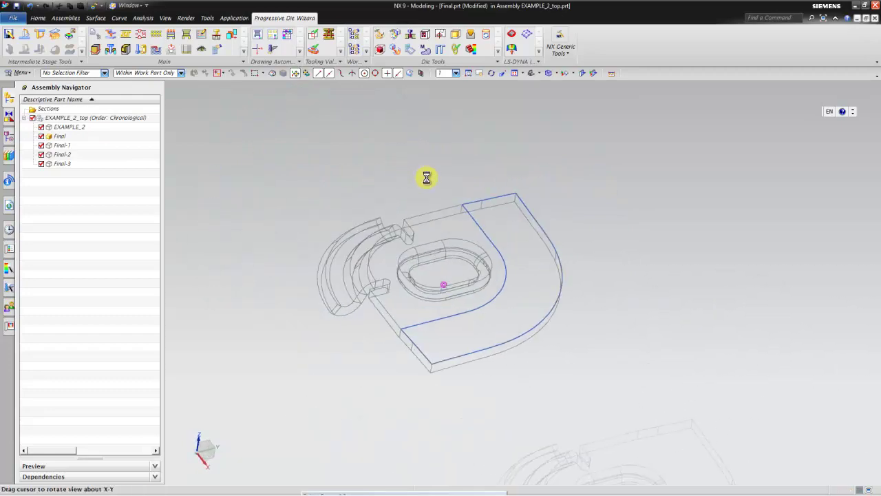
# - Display the parts shaded with edges
pyautogui.click(558, 74)
pyautogui.click(568, 85)
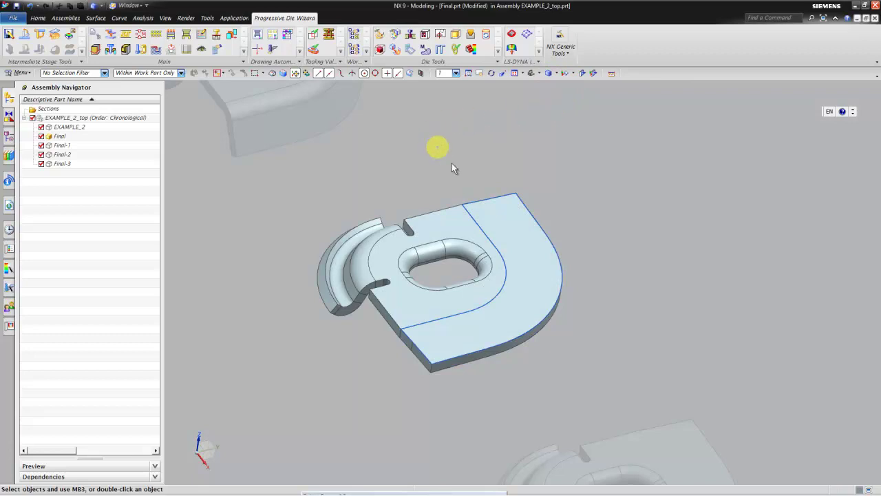
pyautogui.scroll(-5, 451, 163)
pyautogui.scroll(3, 356, 137)
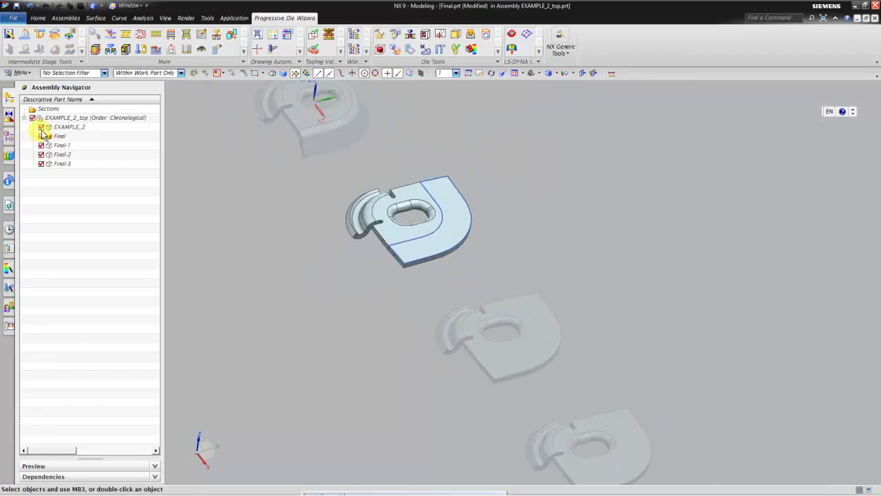
pyautogui.moveTo(43, 135); pyautogui.dragTo(59, 141)
# - Hide all curves in the display with Show and Hide (Ctrl+W)
pyautogui.hotkey('ctrl', 'w')
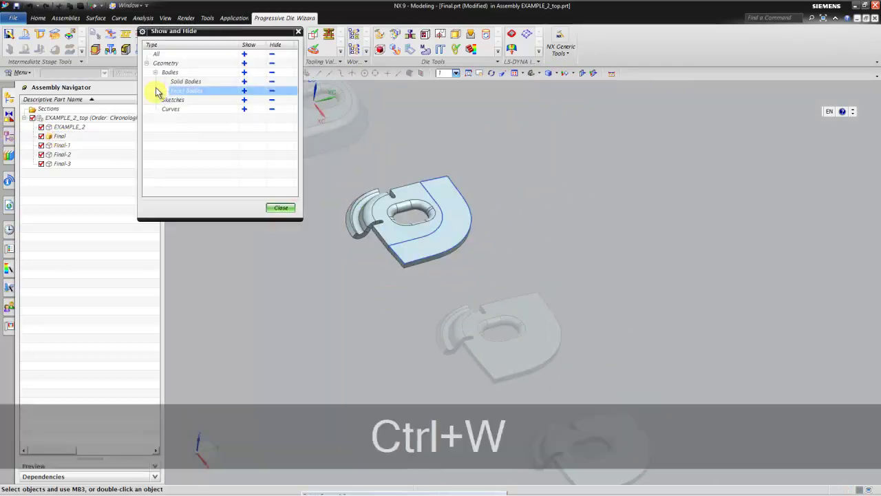
pyautogui.click(272, 109)
pyautogui.click(561, 187)
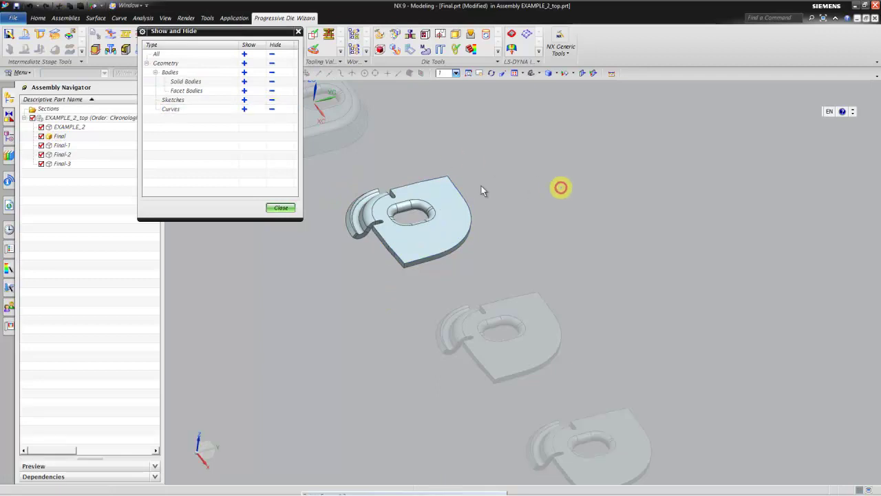
pyautogui.click(275, 207)
pyautogui.scroll(-2, 354, 291)
pyautogui.scroll(3, 419, 250)
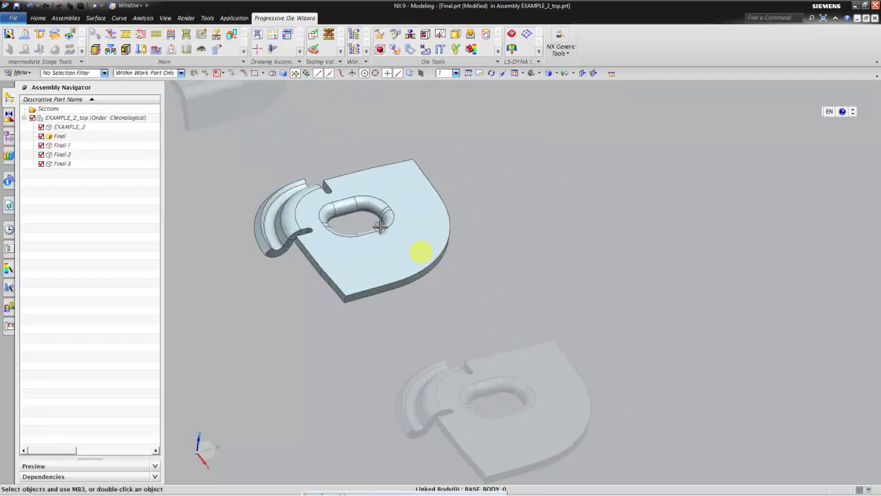
pyautogui.scroll(-1, 413, 172)
# - Save all modified parts
pyautogui.click(16, 18)
pyautogui.moveTo(23, 58)
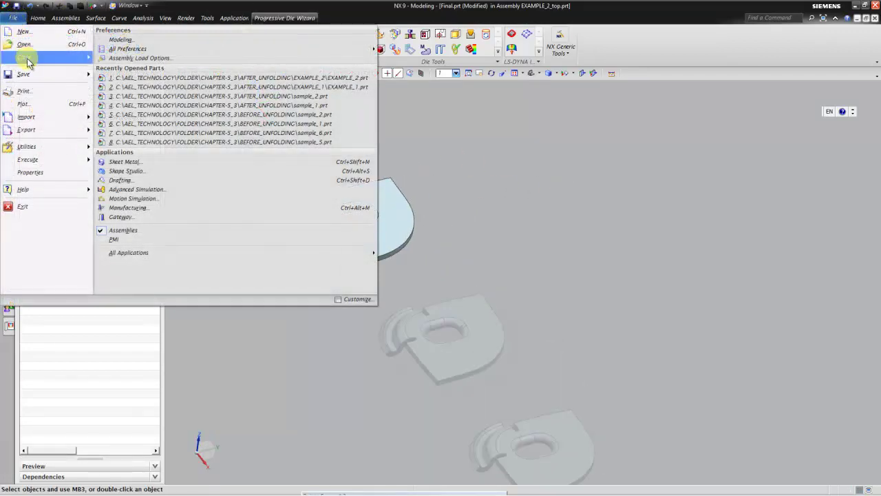
pyautogui.click(229, 118)
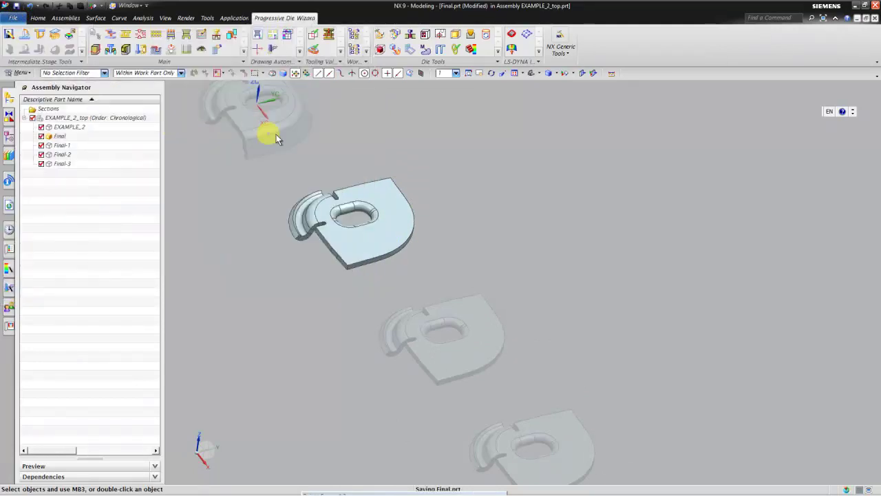
pyautogui.scroll(-2, 471, 186)
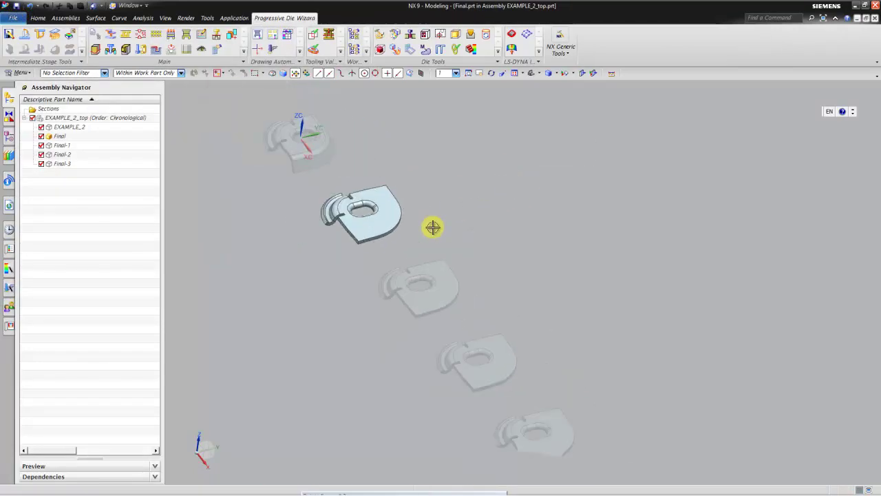
# - Rotate the view to the front of the part row and select the Final-2 component
pyautogui.moveTo(433, 226)
pyautogui.mouseDown(button='middle')
pyautogui.moveTo(417, 291)
pyautogui.moveTo(403, 207)
pyautogui.moveTo(437, 228)
pyautogui.moveTo(419, 213)
pyautogui.mouseUp(button='middle')
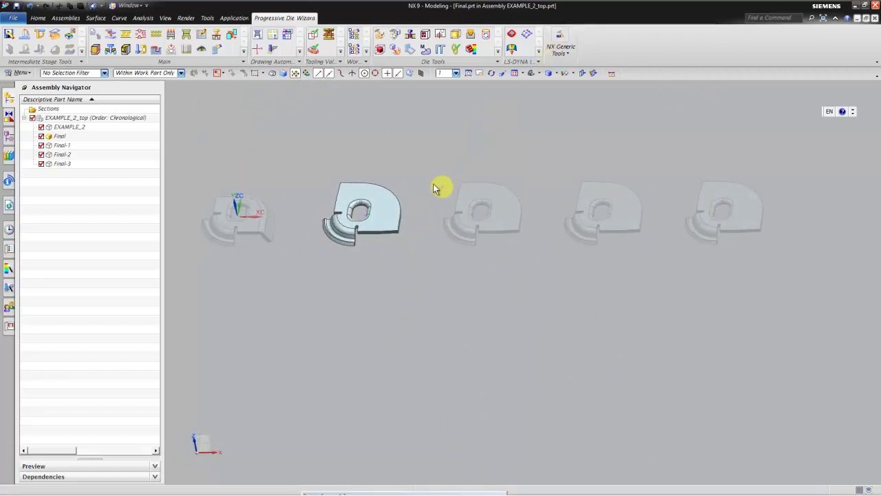
pyautogui.scroll(2, 385, 158)
pyautogui.scroll(-1, 411, 167)
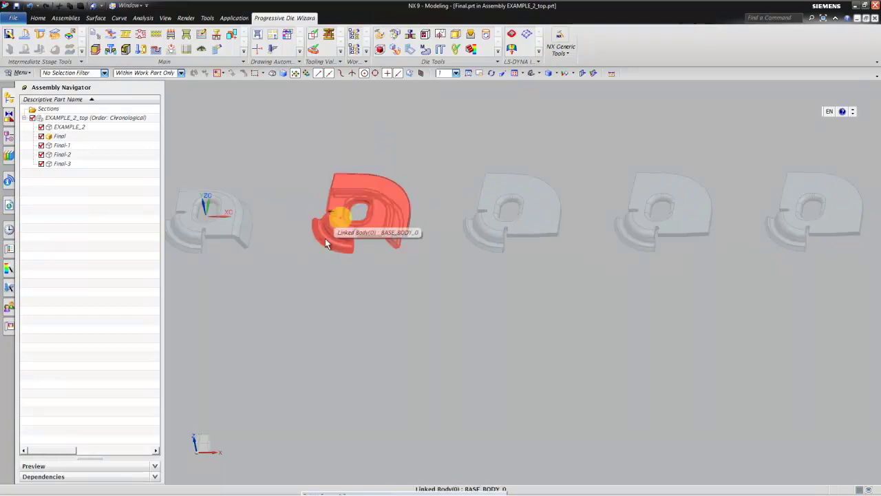
pyautogui.scroll(1, 736, 232)
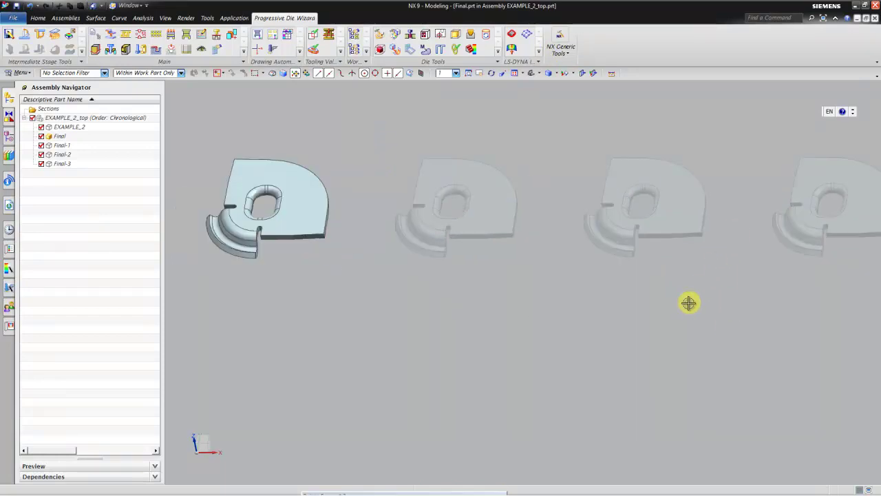
pyautogui.scroll(-2, 689, 303)
pyautogui.scroll(-1, 688, 301)
pyautogui.scroll(2, 612, 310)
pyautogui.scroll(2, 612, 309)
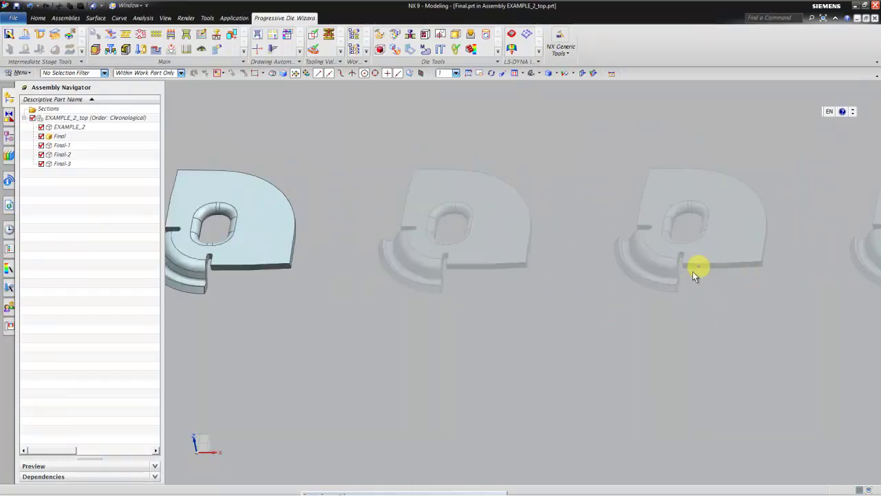
pyautogui.scroll(3, 694, 274)
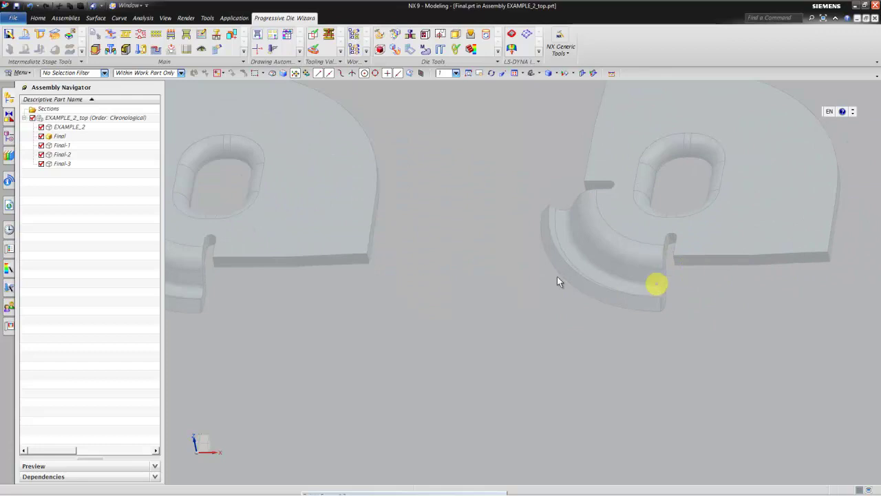
pyautogui.click(58, 157)
# - Make Final-2 the work part and start a One-step formability analysis
pyautogui.doubleClick(57, 152)
pyautogui.scroll(-3, 400, 352)
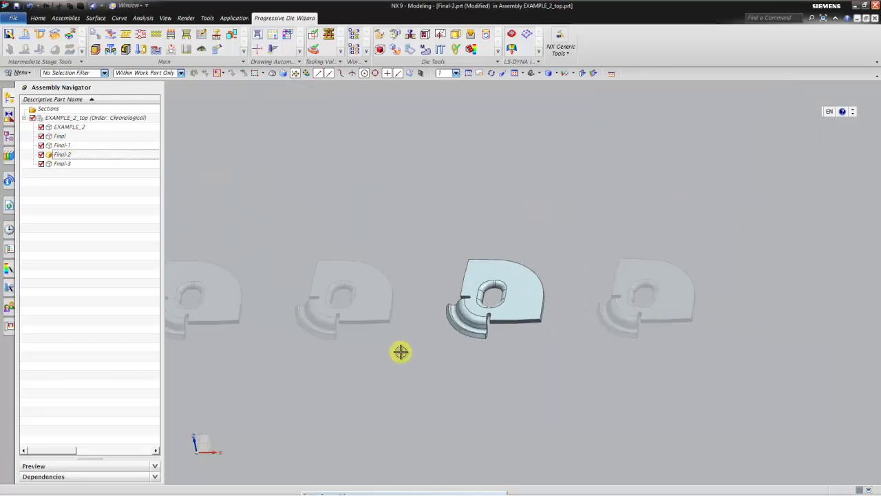
pyautogui.scroll(2, 399, 352)
pyautogui.scroll(3, 517, 247)
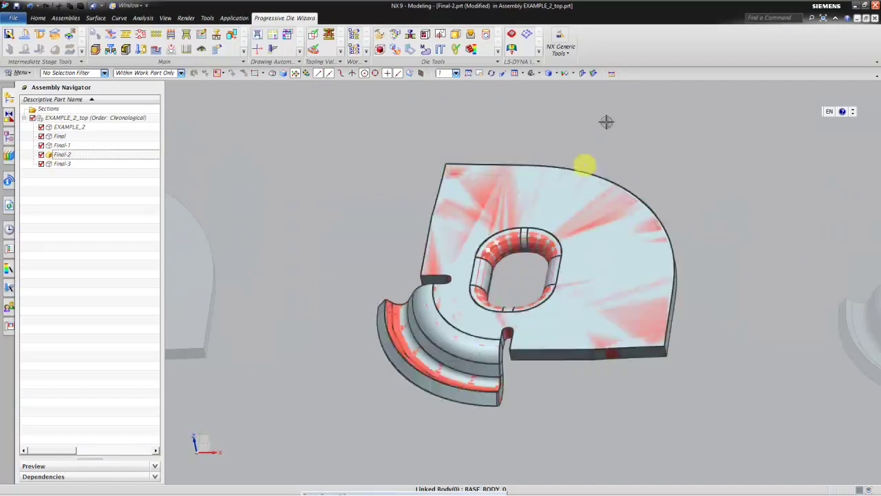
pyautogui.click(68, 36)
pyautogui.scroll(-2, 692, 289)
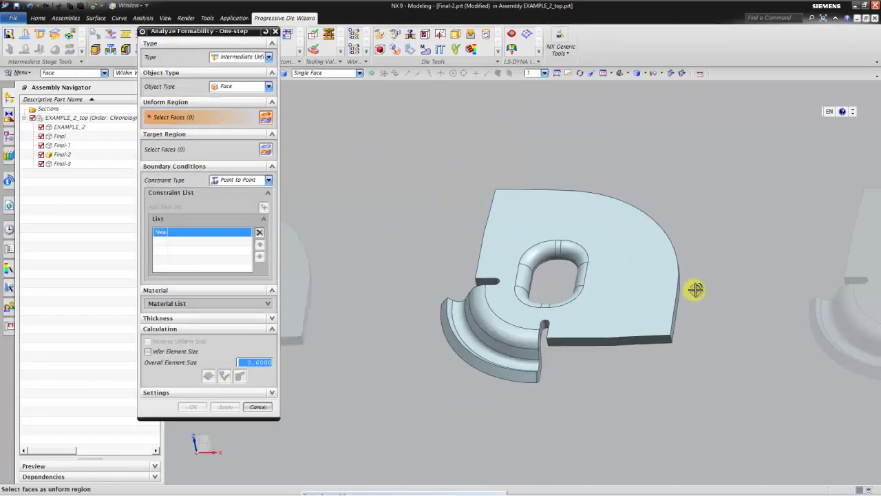
pyautogui.scroll(-1, 640, 291)
pyautogui.scroll(2, 625, 291)
pyautogui.scroll(2, 625, 291)
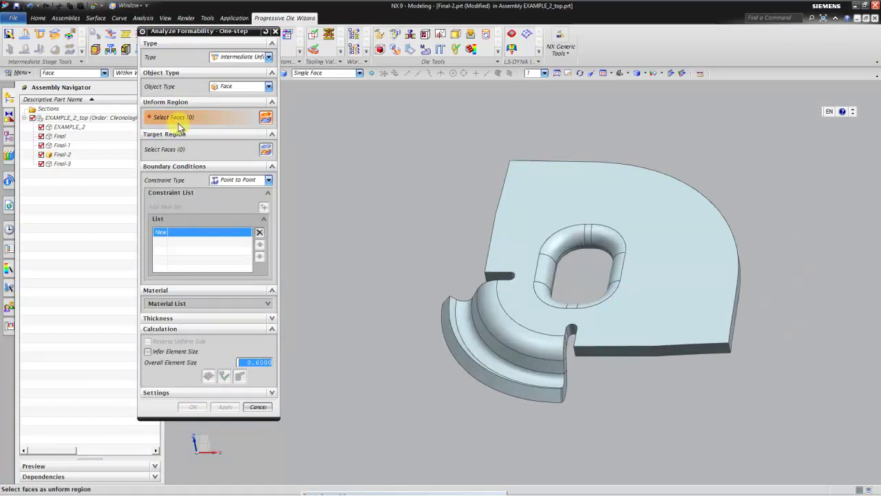
pyautogui.scroll(1, 495, 305)
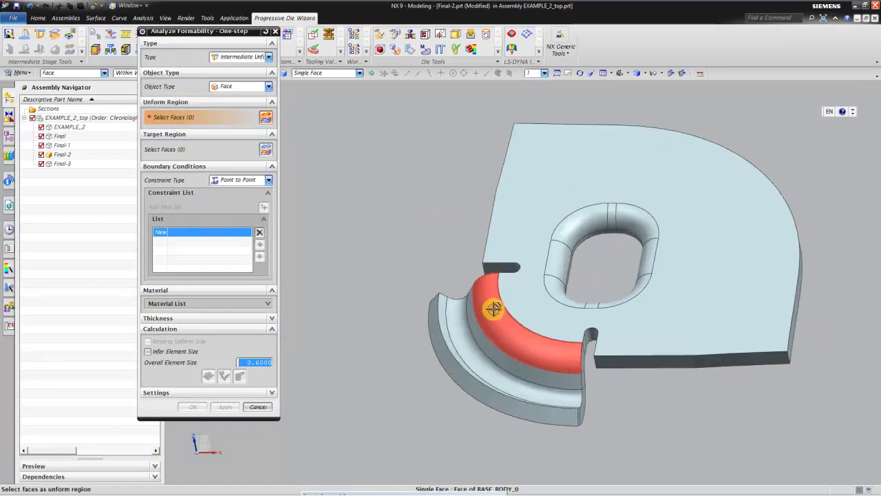
# - Select the four flange faces as unform region and the flat top face as target
pyautogui.click(486, 322)
pyautogui.click(462, 336)
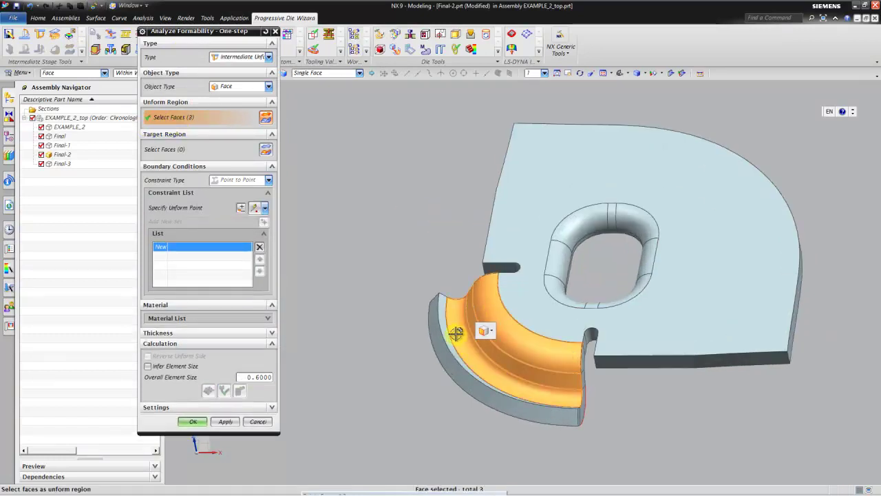
pyautogui.click(448, 333)
pyautogui.click(448, 332)
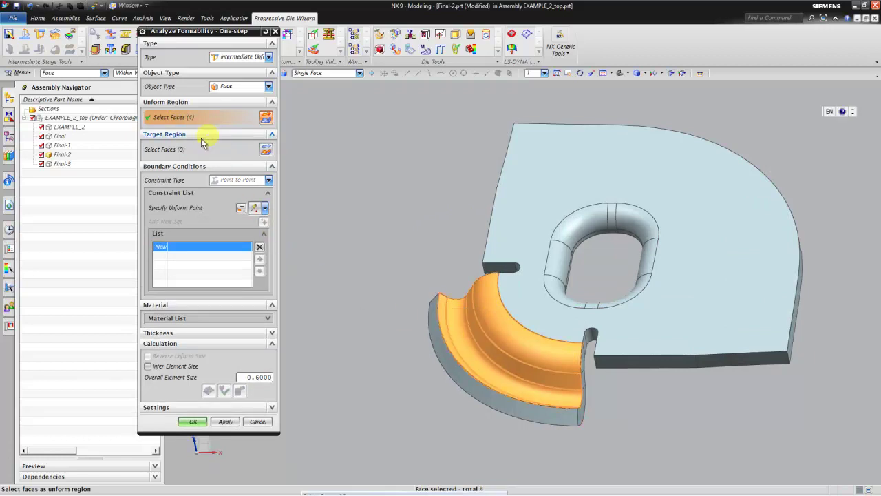
pyautogui.click(537, 177)
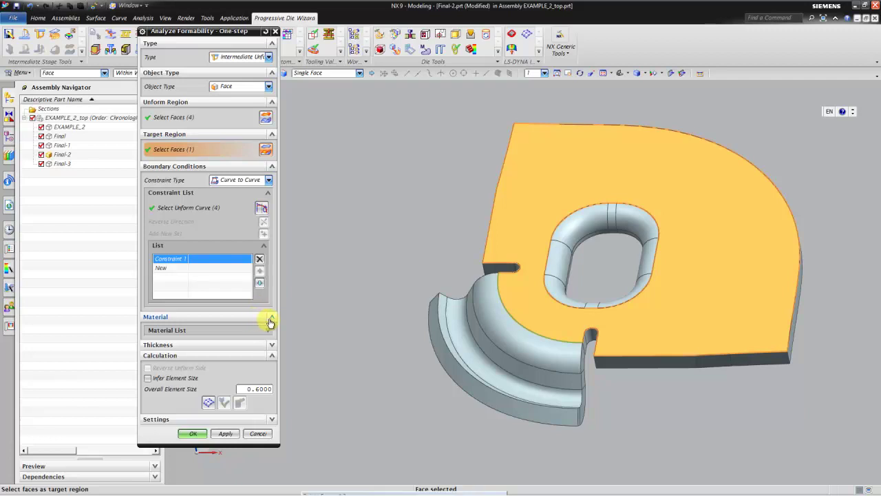
# - Review the Steel material and thickness settings, then generate the mesh
pyautogui.click(272, 318)
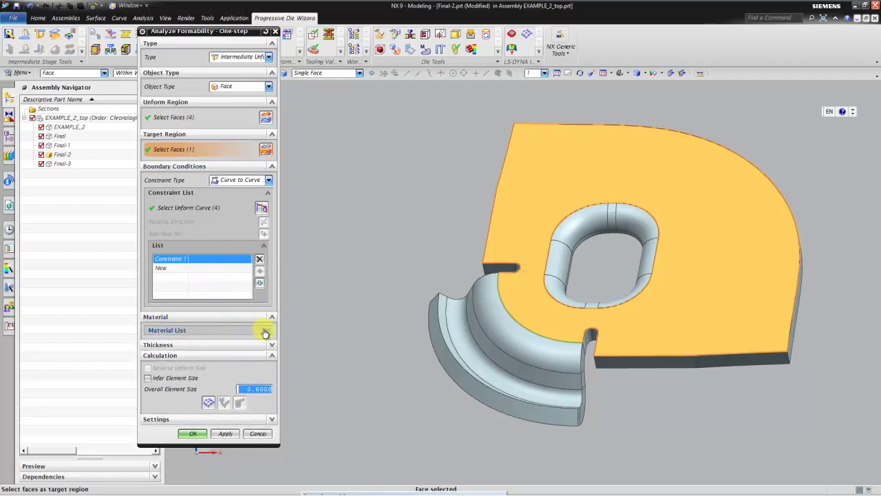
pyautogui.click(267, 334)
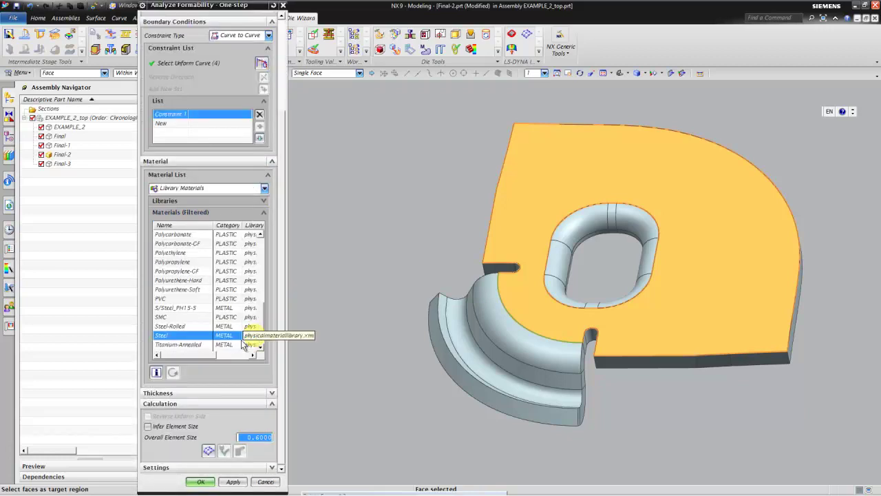
pyautogui.click(269, 176)
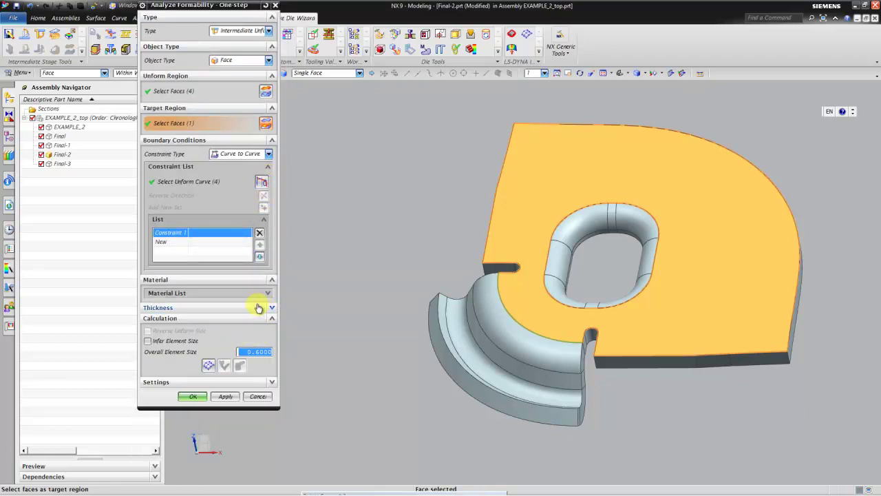
pyautogui.click(258, 307)
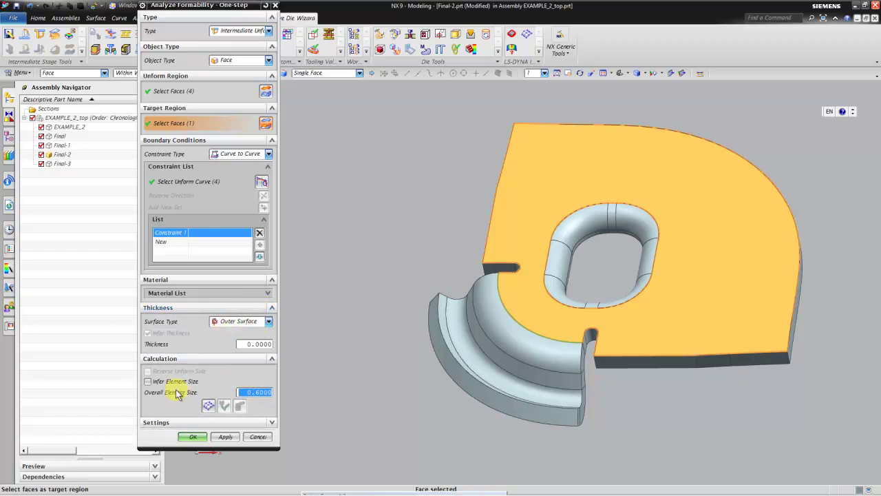
pyautogui.click(209, 407)
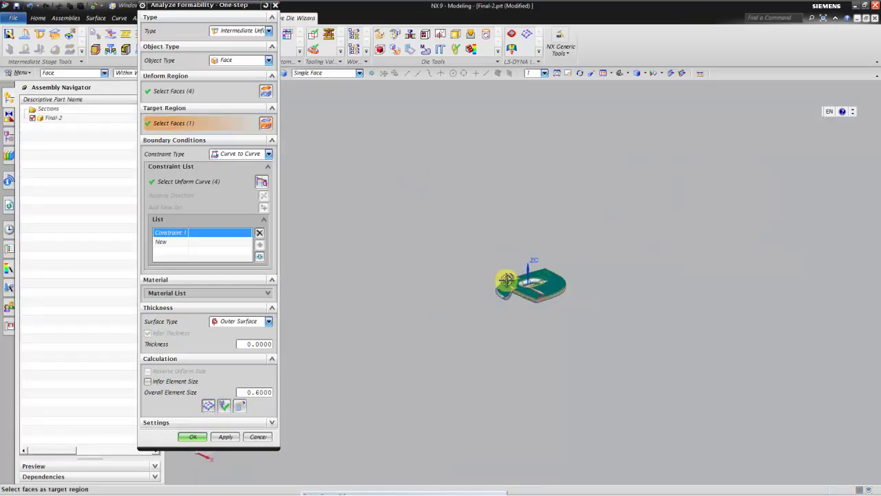
# - Tilt the model, check the mesh quality and dismiss the message
pyautogui.scroll(5, 507, 282)
pyautogui.scroll(-3, 640, 245)
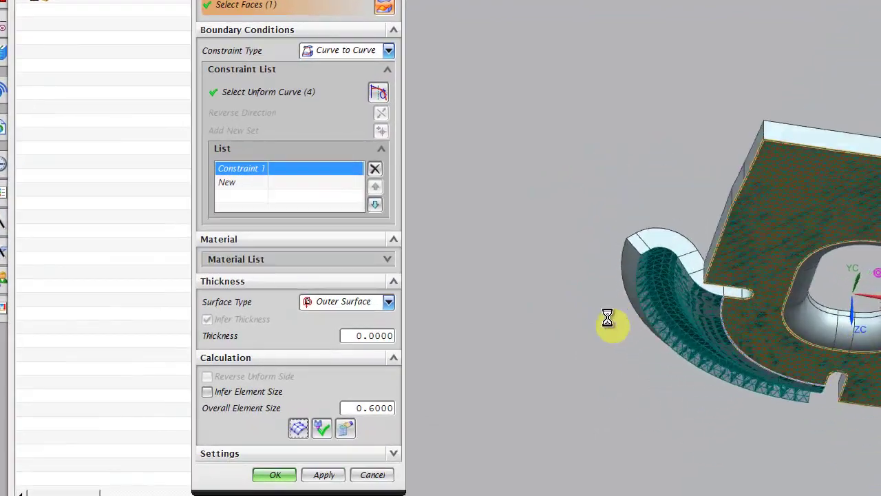
pyautogui.moveTo(610, 318); pyautogui.dragTo(610, 220, button='middle')
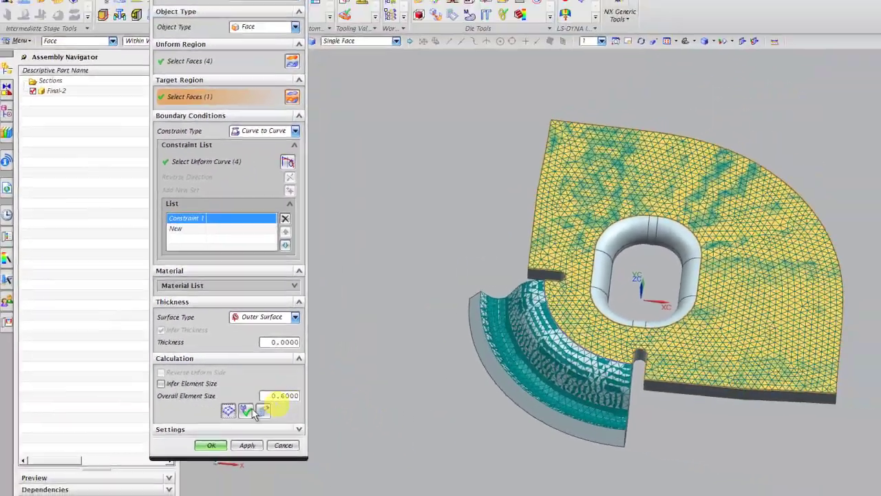
pyautogui.click(254, 409)
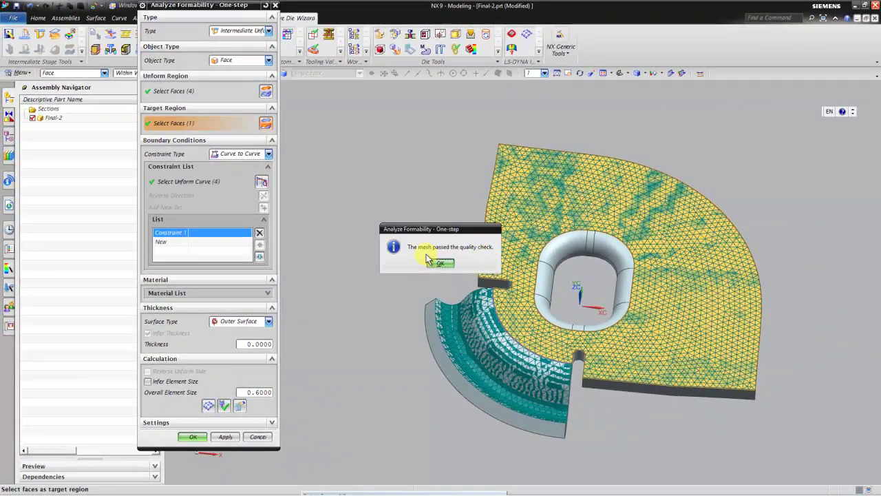
pyautogui.click(427, 260)
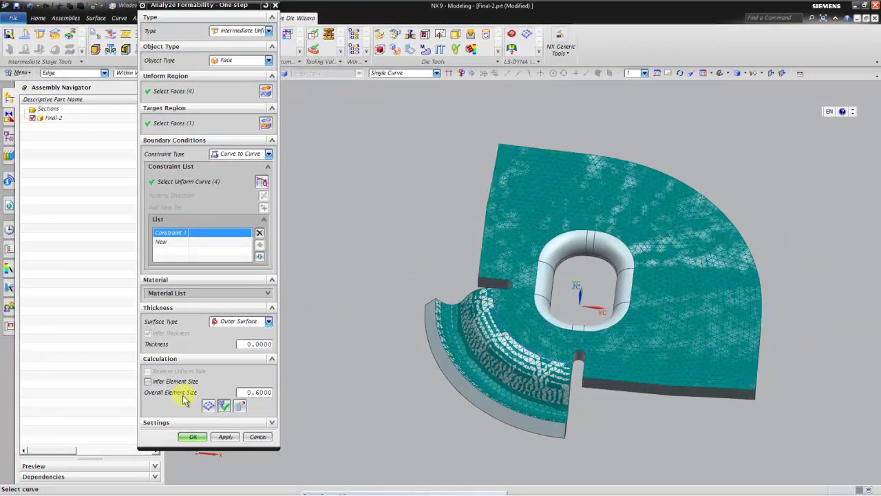
# - Run the one-step unform calculation and orbit to inspect the flattened flange curves
pyautogui.click(241, 407)
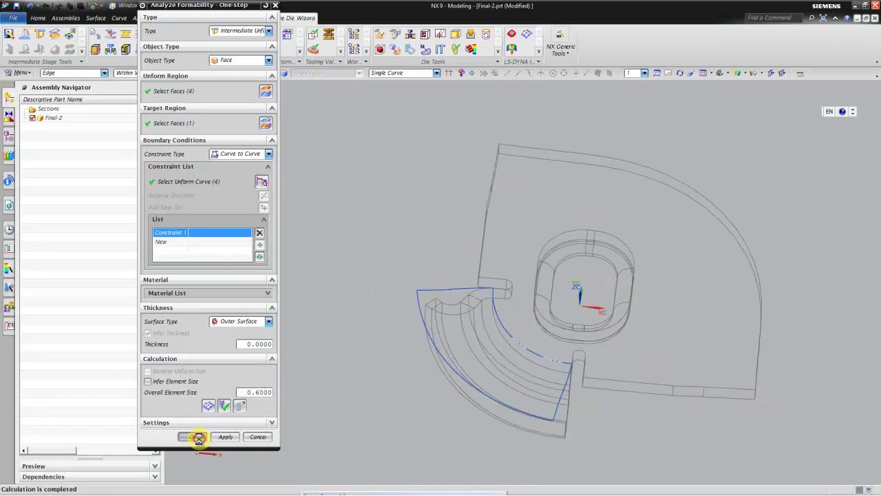
pyautogui.moveTo(330, 136)
pyautogui.mouseDown(button='middle')
pyautogui.moveTo(330, 239)
pyautogui.moveTo(291, 167)
pyautogui.moveTo(314, 144)
pyautogui.mouseUp(button='middle')
pyautogui.scroll(-2, 352, 187)
pyautogui.scroll(3, 612, 284)
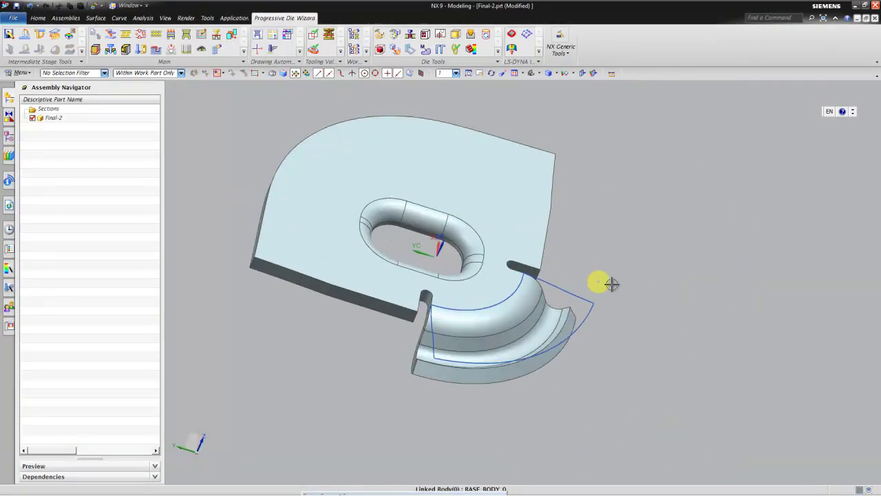
pyautogui.moveTo(612, 284)
pyautogui.mouseDown(button='middle')
pyautogui.moveTo(631, 282)
pyautogui.moveTo(619, 301)
pyautogui.mouseUp(button='middle')
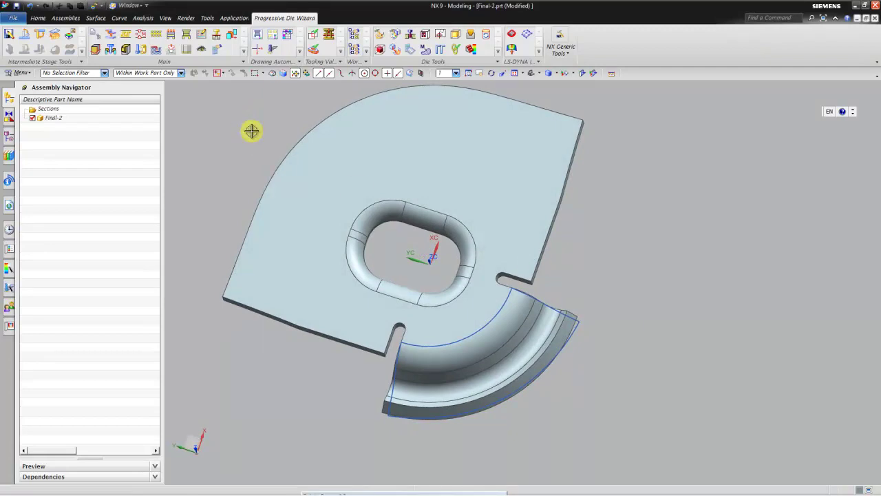
# - Open Delete Face on Final-2 with freehand lasso selection
pyautogui.click(40, 20)
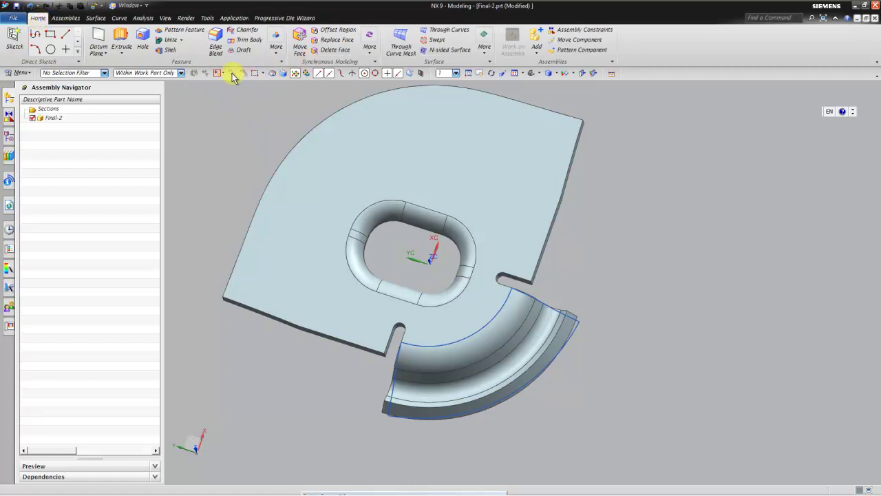
pyautogui.click(262, 73)
pyautogui.click(335, 52)
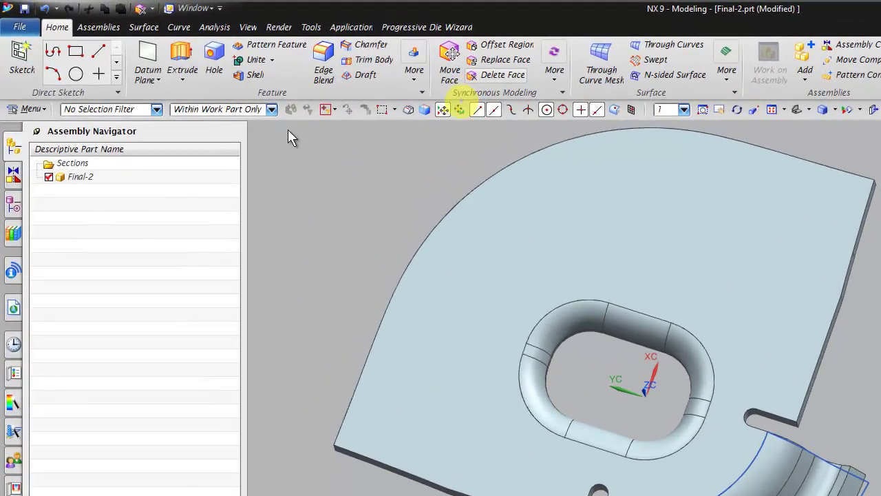
pyautogui.keyDown('shift'); pyautogui.moveTo(397, 209); pyautogui.dragTo(657, 195, button='middle'); pyautogui.keyUp('shift')
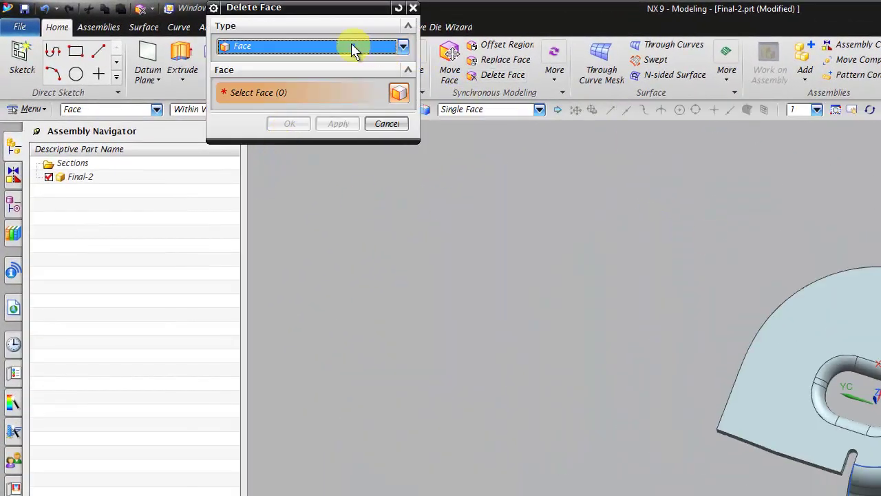
pyautogui.moveTo(345, 12); pyautogui.dragTo(326, 184)
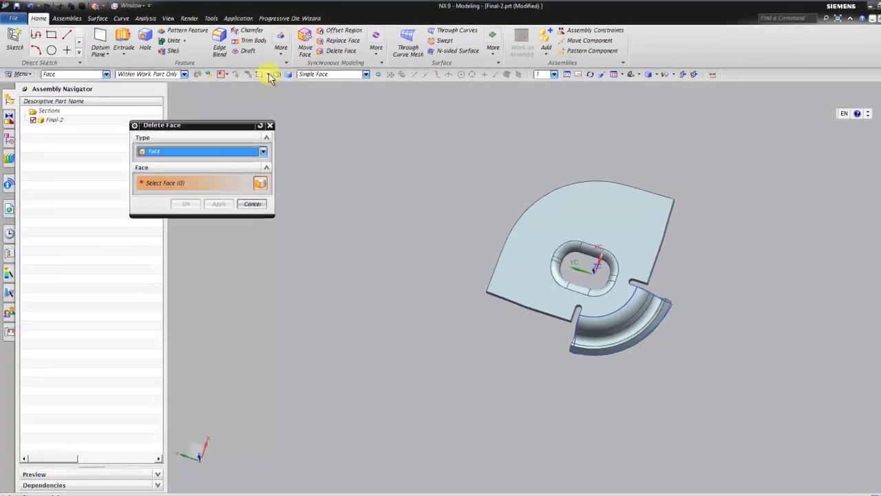
pyautogui.click(264, 73)
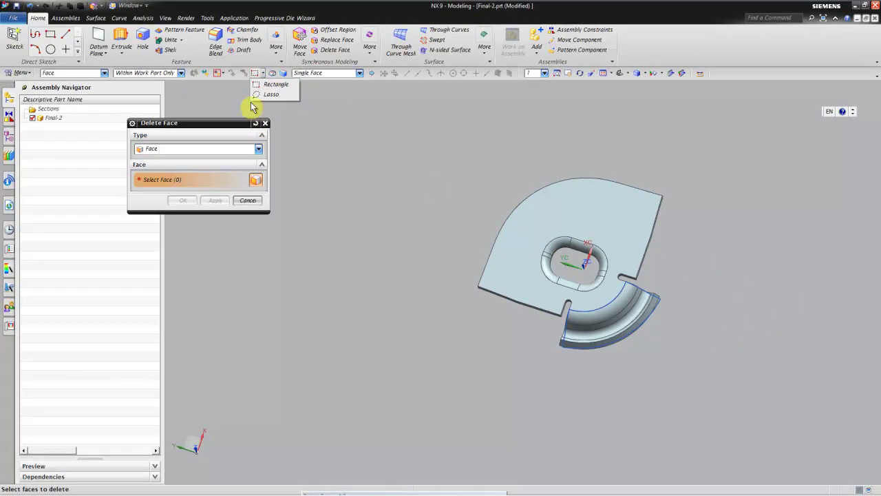
pyautogui.click(276, 96)
# - Lasso the 17 curved flange faces and attempt to delete them
pyautogui.scroll(2, 753, 370)
pyautogui.scroll(2, 728, 365)
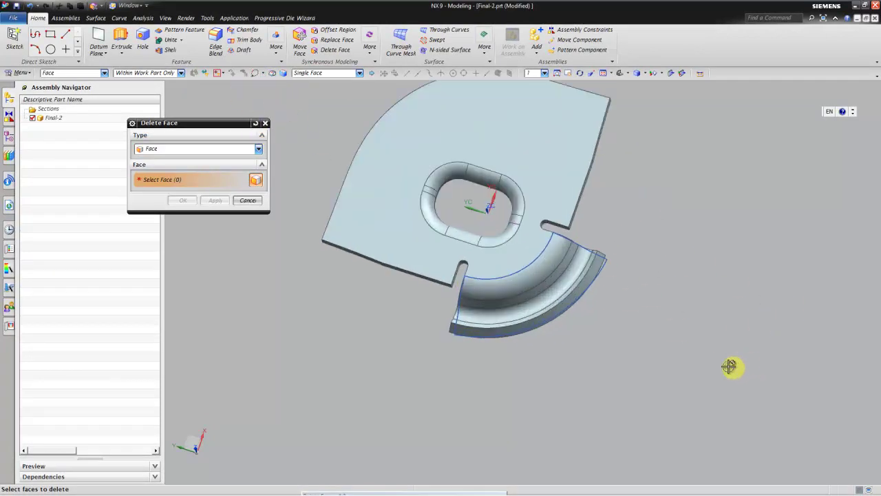
pyautogui.scroll(2, 721, 366)
pyautogui.scroll(-3, 689, 358)
pyautogui.scroll(1, 530, 332)
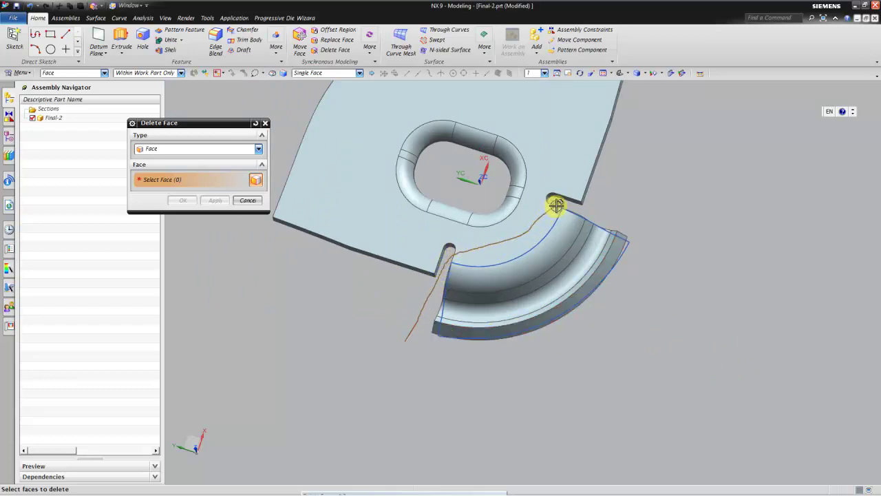
pyautogui.moveTo(584, 210); pyautogui.dragTo(462, 378)
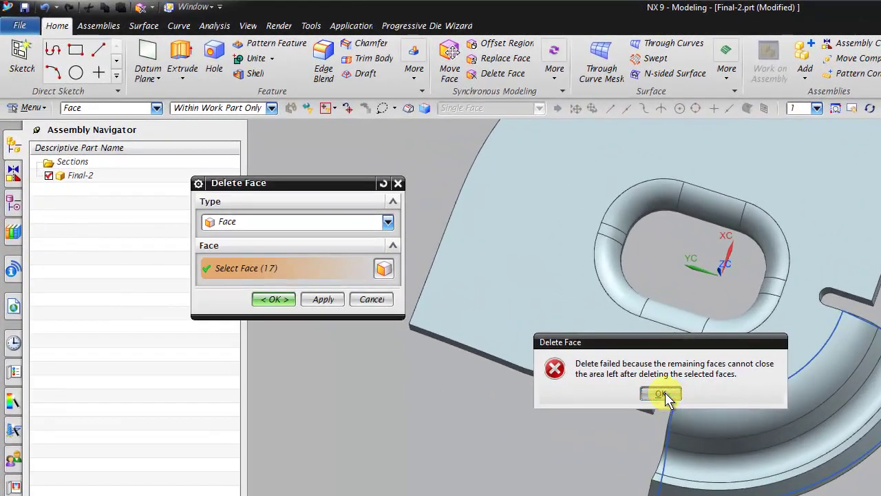
pyautogui.click(665, 395)
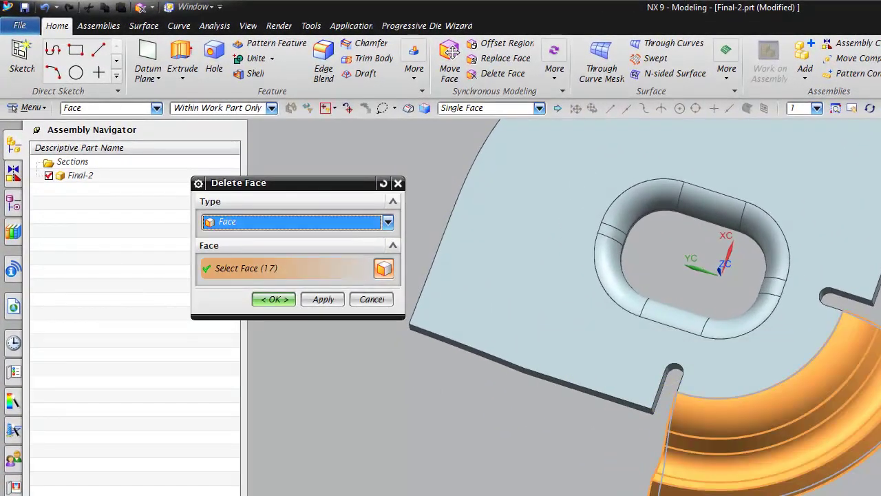
# - Switch the Delete Face type to Blend Size with a 5 mm limit
pyautogui.moveTo(757, 461)
pyautogui.mouseDown(button='middle')
pyautogui.moveTo(726, 490)
pyautogui.moveTo(826, 492)
pyautogui.moveTo(743, 462)
pyautogui.mouseUp(button='middle')
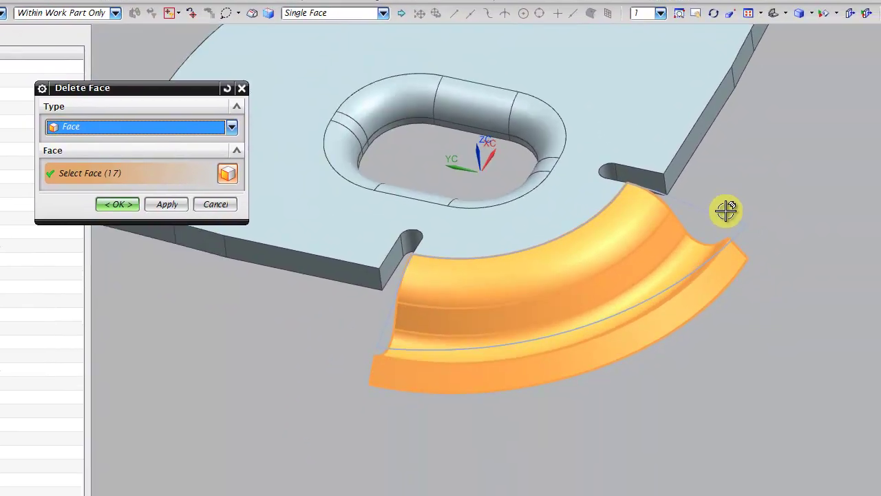
pyautogui.moveTo(724, 209)
pyautogui.mouseDown(button='middle')
pyautogui.moveTo(704, 271)
pyautogui.moveTo(623, 361)
pyautogui.moveTo(652, 349)
pyautogui.moveTo(711, 279)
pyautogui.moveTo(867, 172)
pyautogui.moveTo(812, 289)
pyautogui.mouseUp(button='middle')
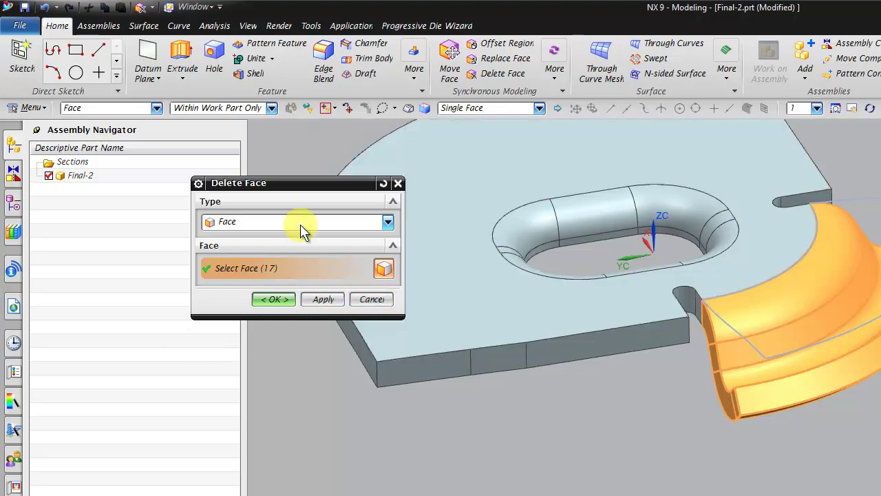
pyautogui.click(300, 224)
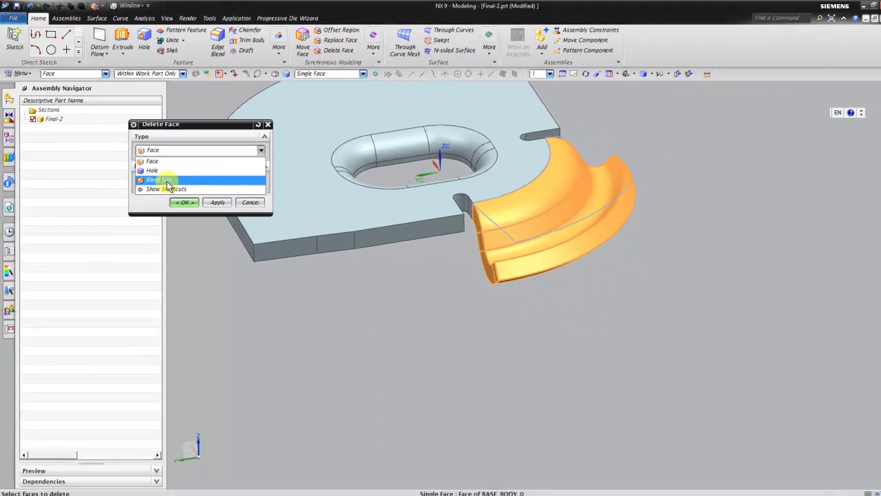
pyautogui.click(237, 267)
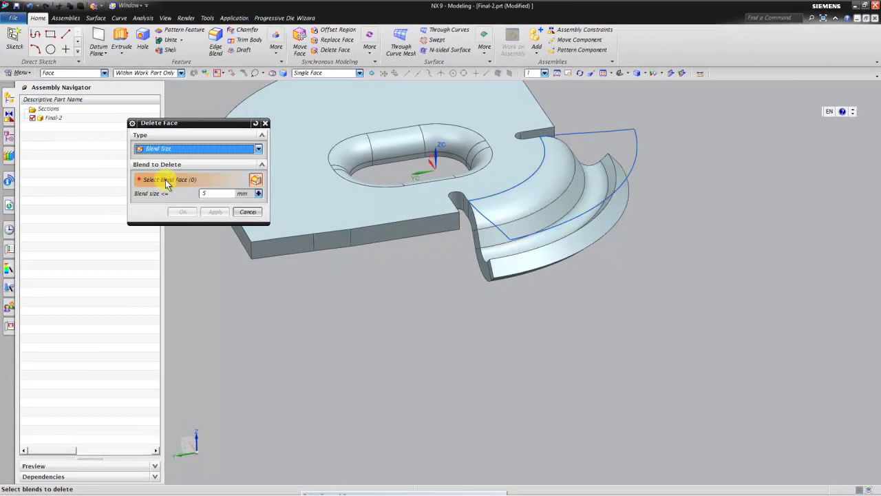
# - Cancel Delete Face and start an Extrude sketch on the plate's flat top face
pyautogui.click(248, 211)
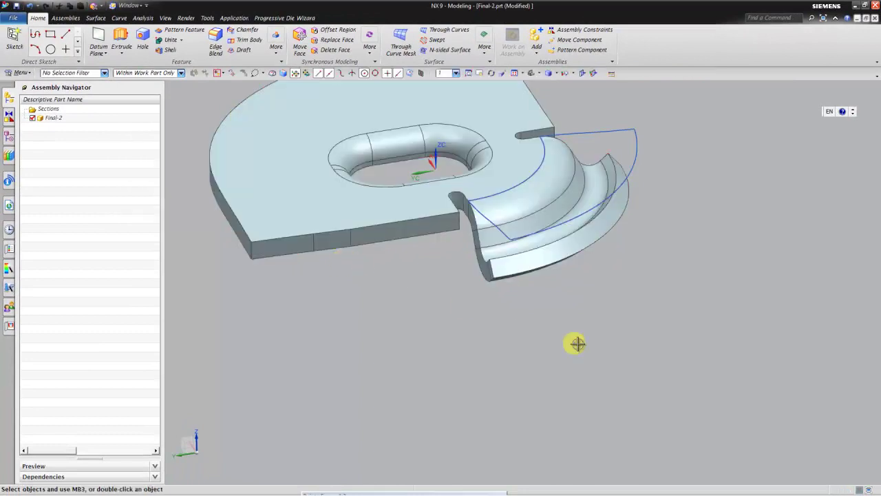
pyautogui.click(121, 35)
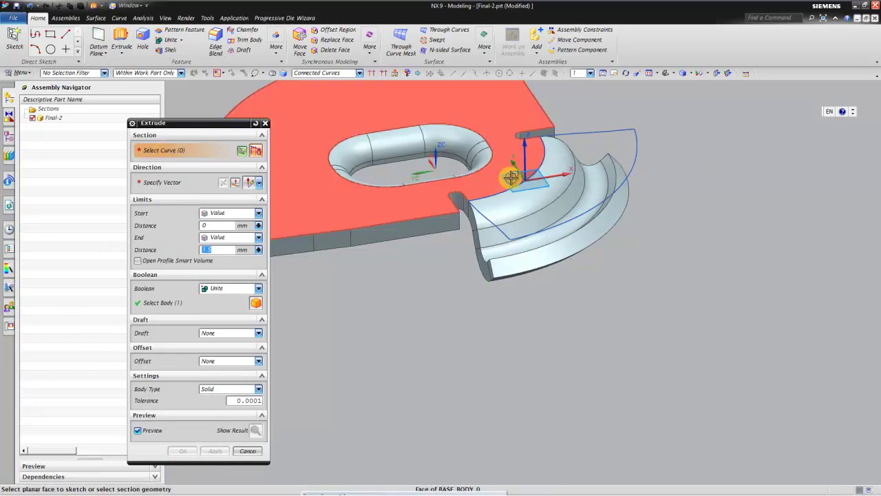
pyautogui.click(506, 173)
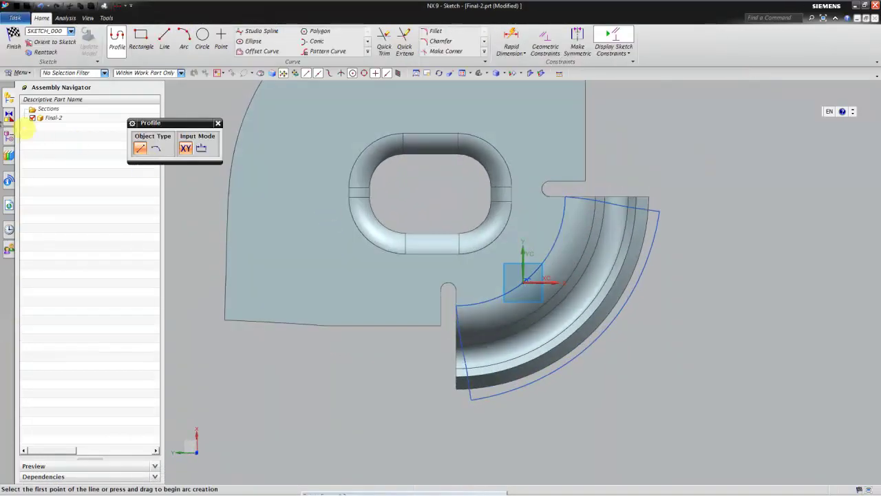
# - Draw a two-point 19.4 by 19.8 rectangle around the curved flange
pyautogui.click(146, 41)
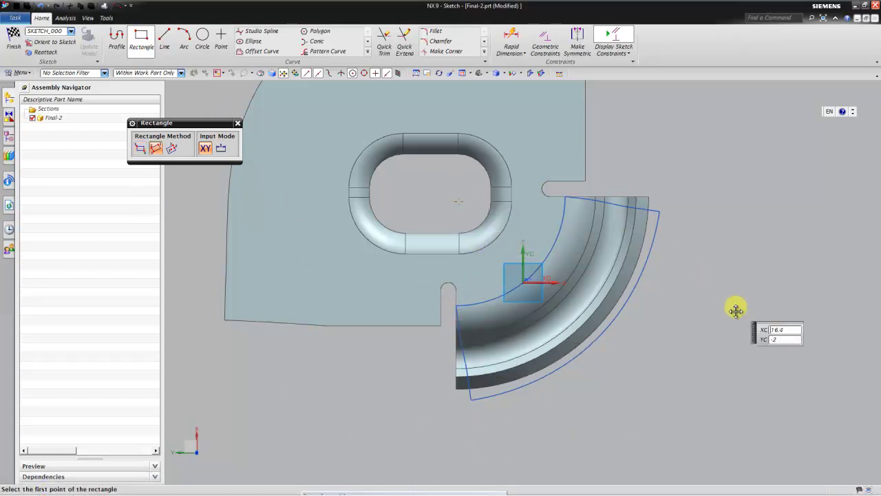
pyautogui.click(458, 201)
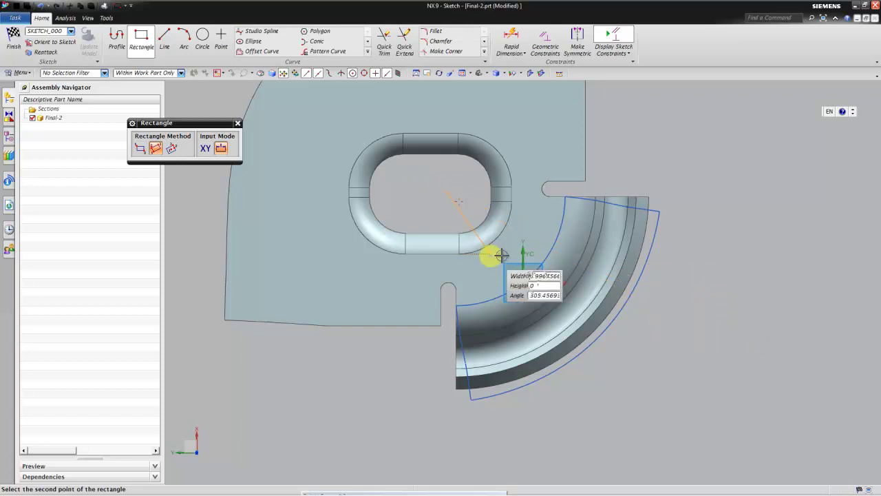
pyautogui.click(142, 148)
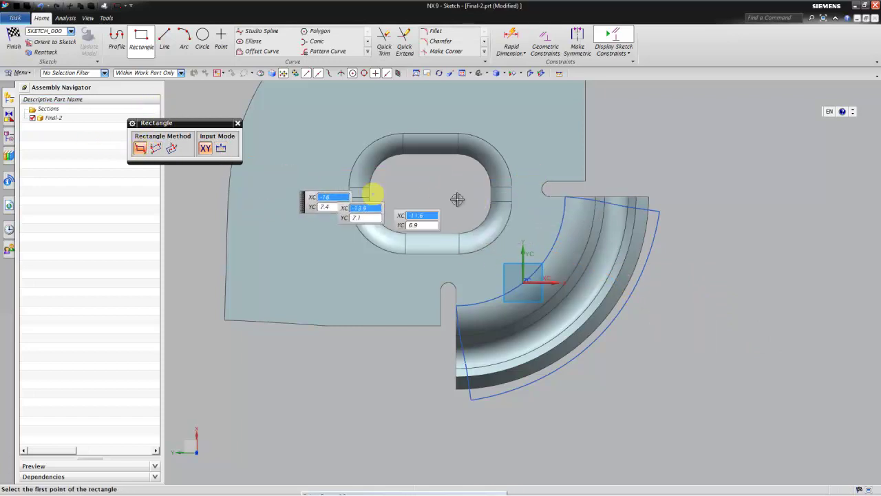
pyautogui.click(449, 195)
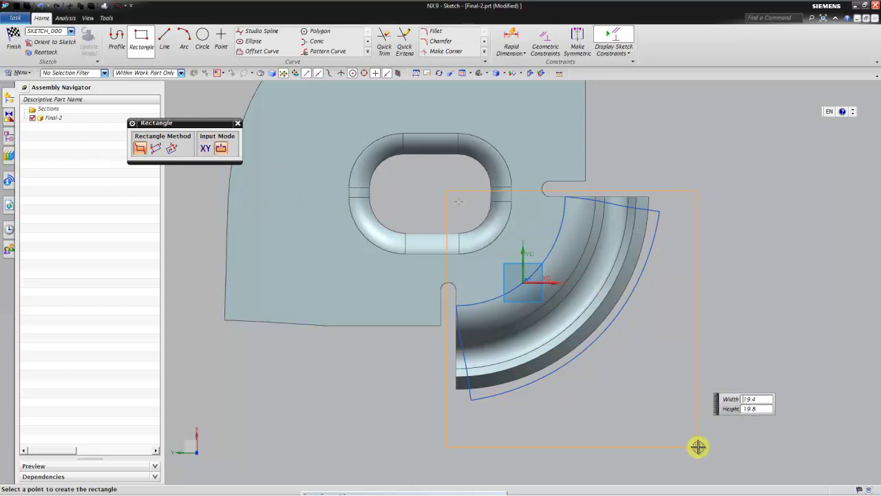
pyautogui.click(368, 45)
# - Project the first two flange edge curves into the sketch
pyautogui.click(332, 43)
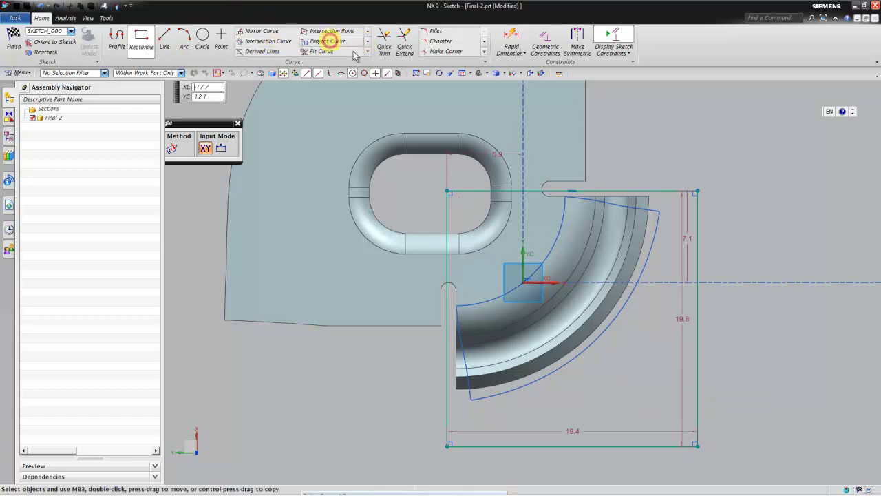
pyautogui.click(479, 301)
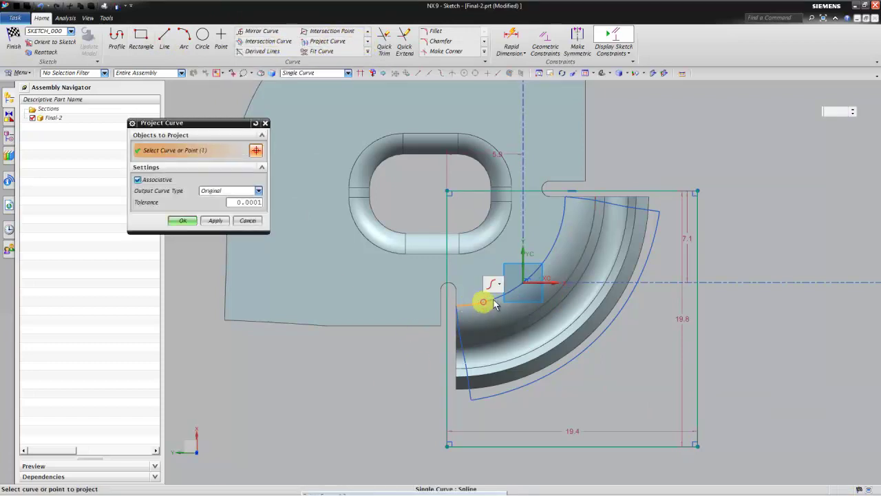
pyautogui.click(543, 260)
pyautogui.scroll(2, 565, 228)
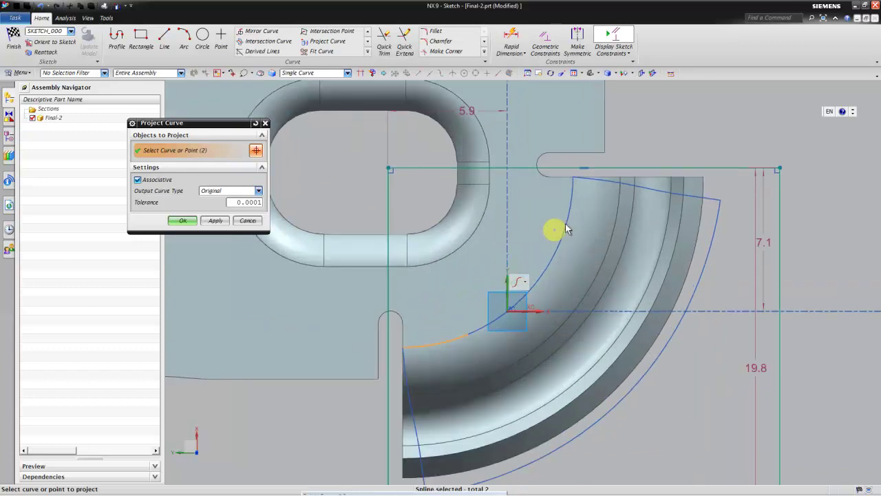
pyautogui.middleClick(569, 187)
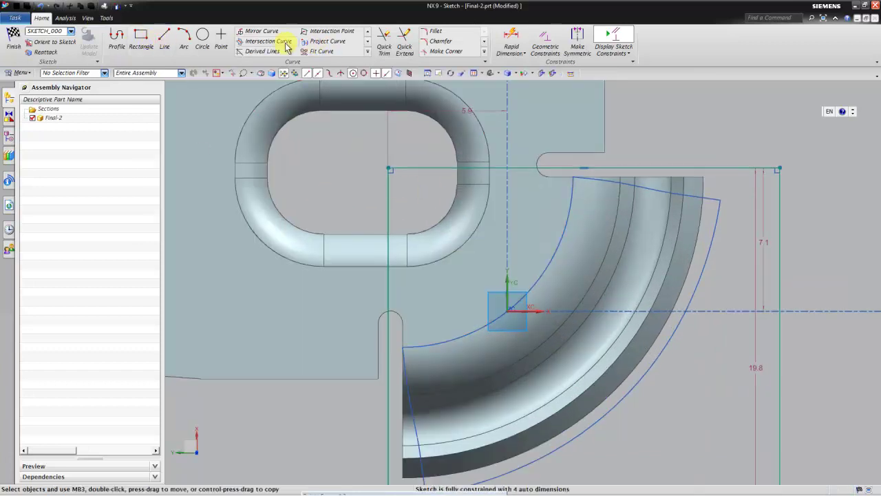
# - Project the upper and lower arc segments toward the slot into the sketch
pyautogui.click(337, 44)
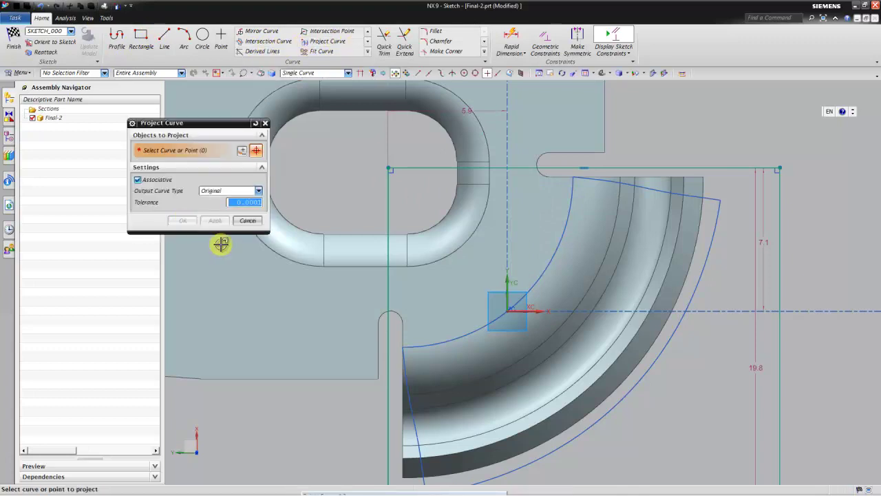
pyautogui.scroll(2, 566, 197)
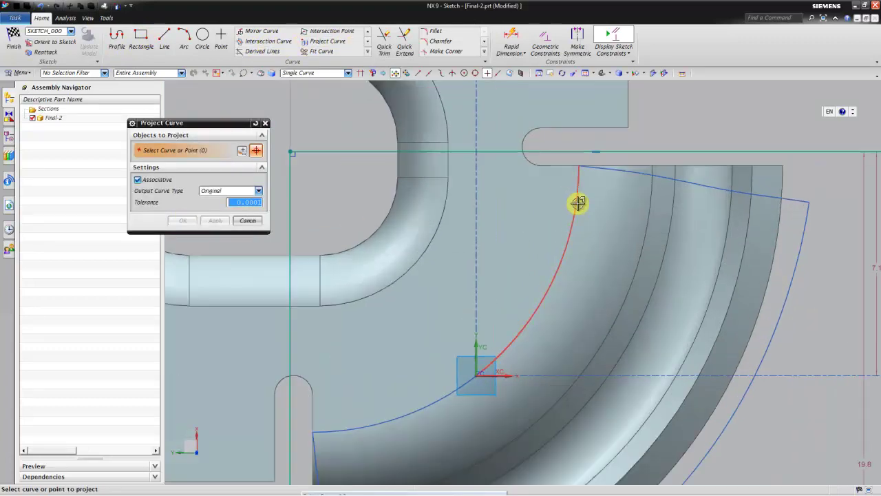
pyautogui.click(577, 202)
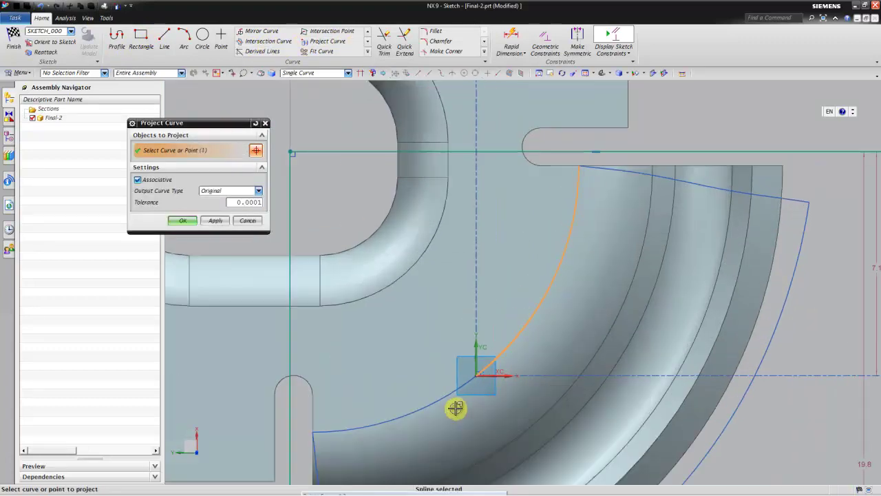
pyautogui.click(409, 413)
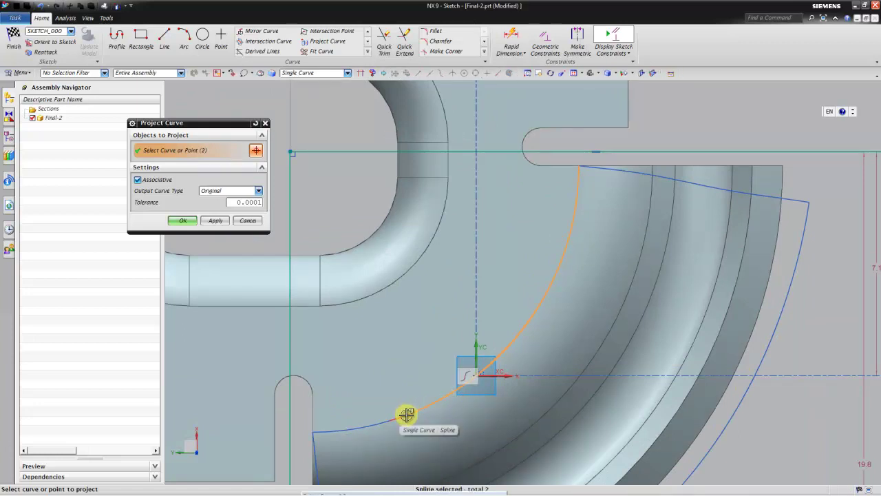
pyautogui.click(364, 423)
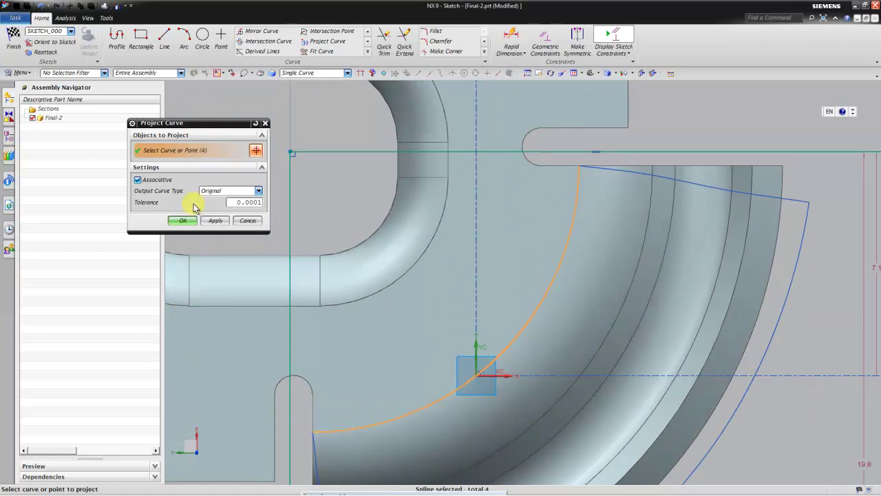
pyautogui.click(177, 222)
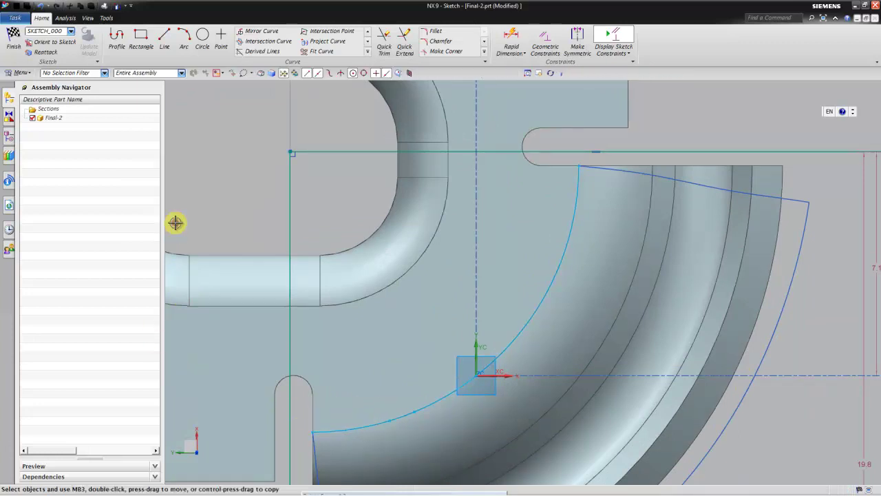
pyautogui.click(162, 38)
# - Draw a short line at the arc's endpoint and a 2.8 horizontal line at the curve's end
pyautogui.scroll(3, 609, 139)
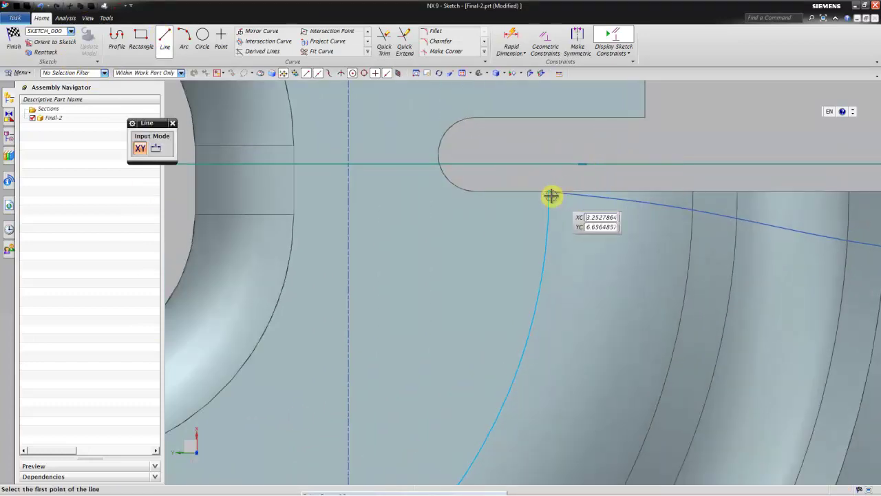
pyautogui.click(551, 197)
pyautogui.click(544, 144)
pyautogui.scroll(-3, 875, 275)
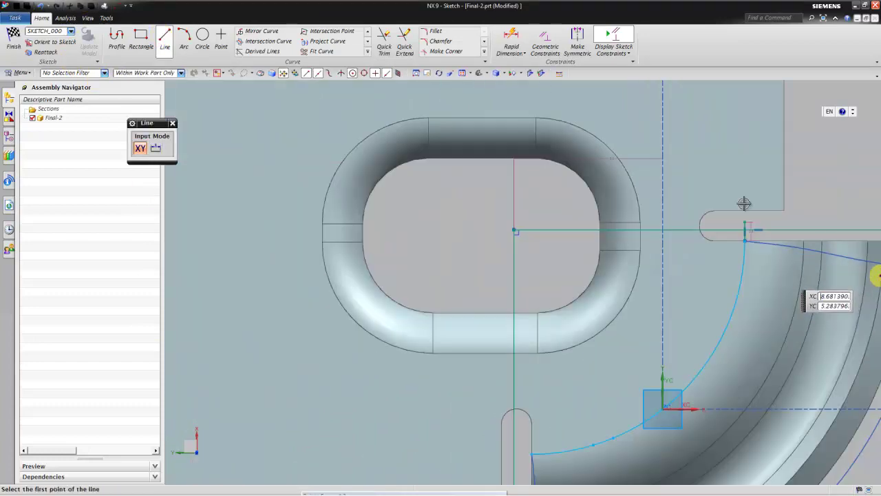
pyautogui.scroll(-5, 690, 266)
pyautogui.scroll(3, 660, 222)
pyautogui.scroll(2, 665, 257)
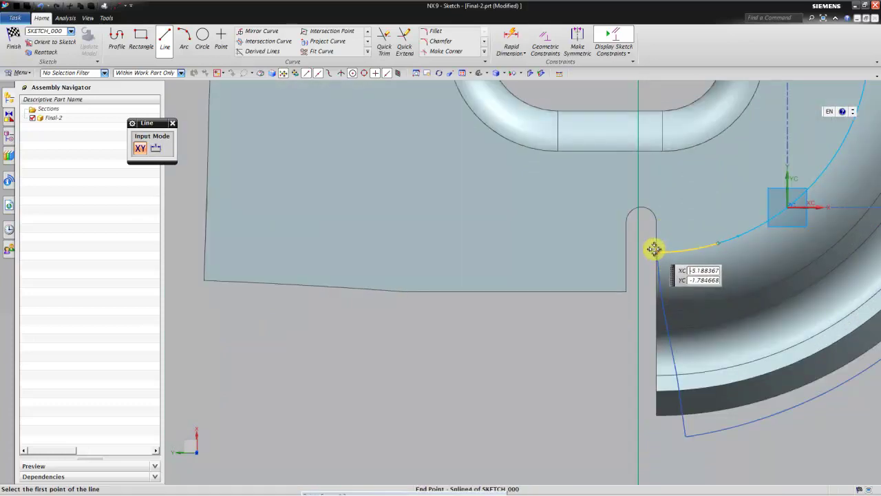
pyautogui.click(654, 250)
pyautogui.click(585, 251)
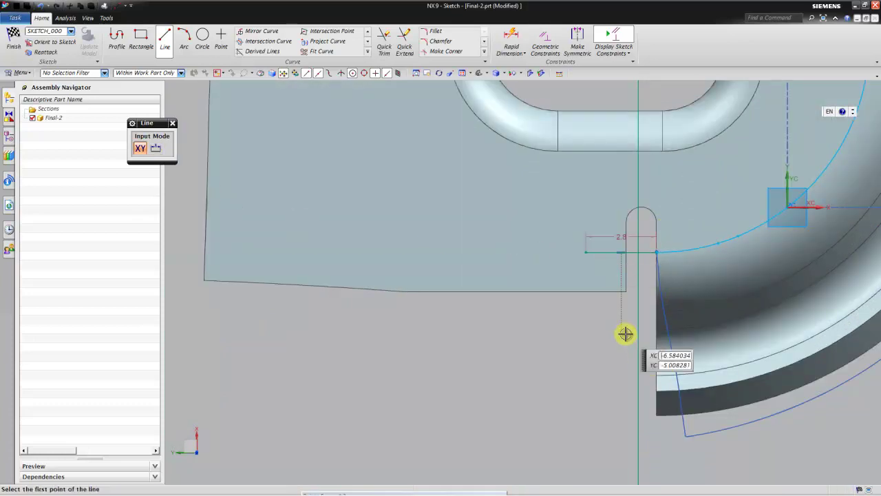
# - Corner the horizontal line to the curve and finish the sketch into an extrusion preview
pyautogui.click(462, 52)
pyautogui.scroll(2, 344, 337)
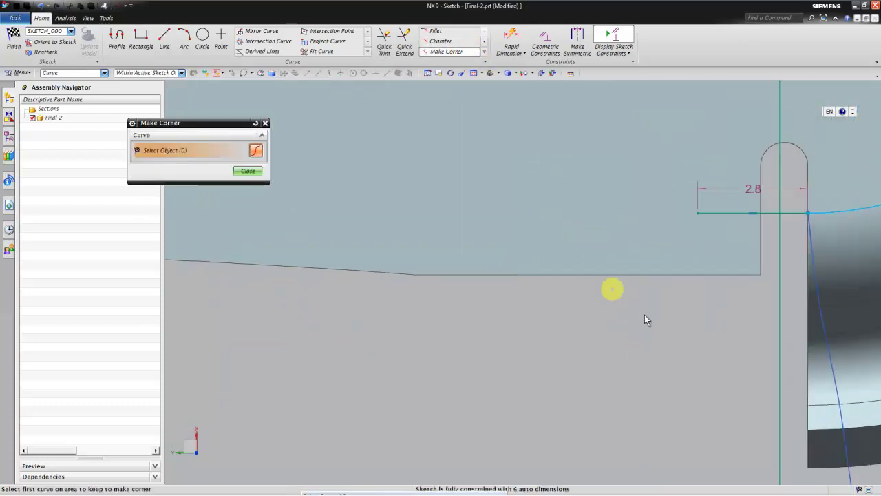
pyautogui.scroll(-3, 455, 310)
pyautogui.scroll(3, 639, 260)
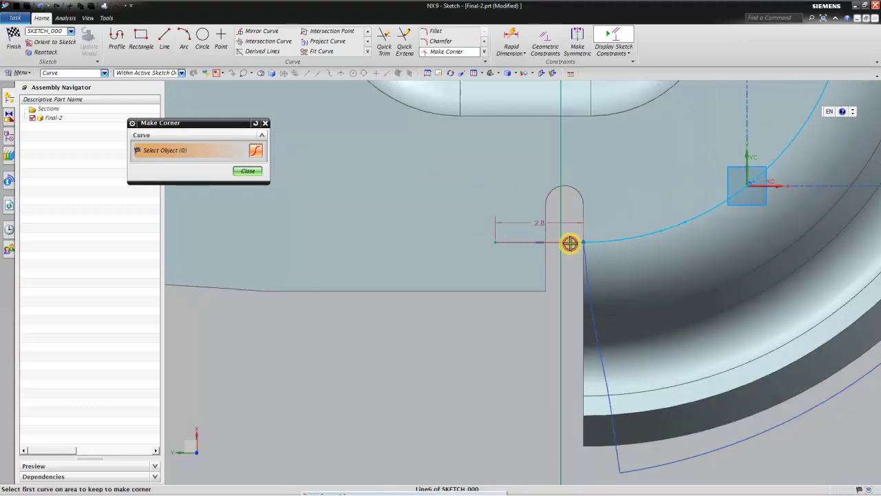
pyautogui.scroll(-3, 175, 301)
pyautogui.scroll(-2, 505, 236)
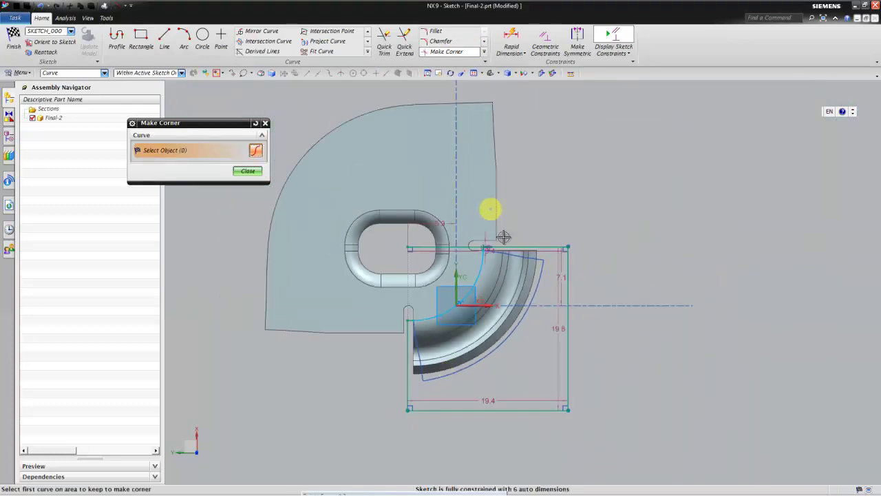
pyautogui.scroll(5, 468, 255)
pyautogui.click(608, 227)
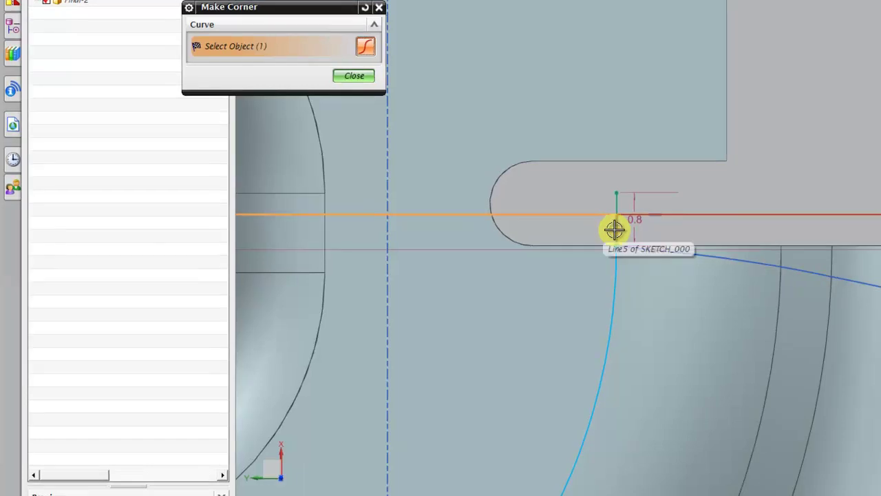
pyautogui.click(615, 231)
pyautogui.scroll(-1, 813, 83)
pyautogui.scroll(-2, 826, 83)
pyautogui.scroll(-1, 796, 104)
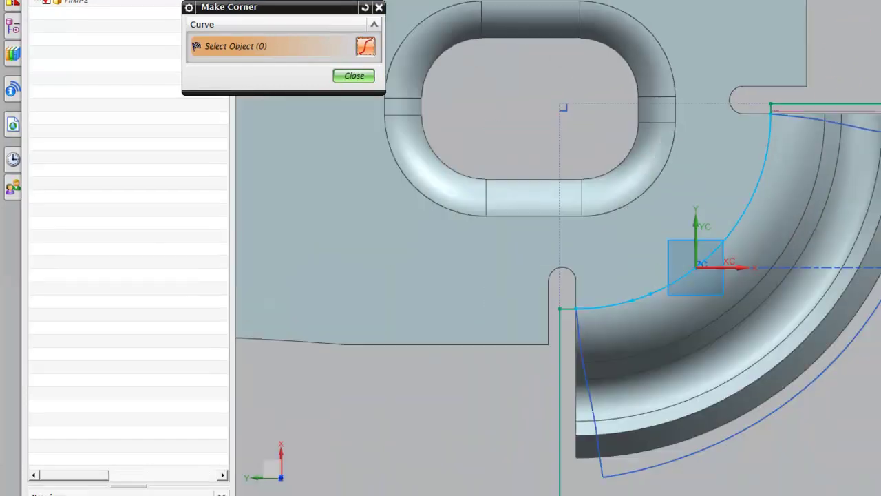
pyautogui.scroll(-2, 796, 104)
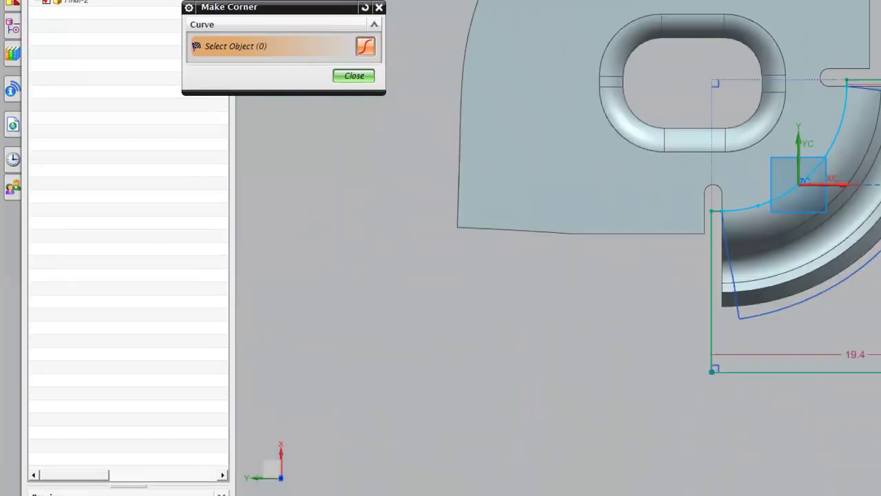
pyautogui.hotkey('ctrl', 'q')
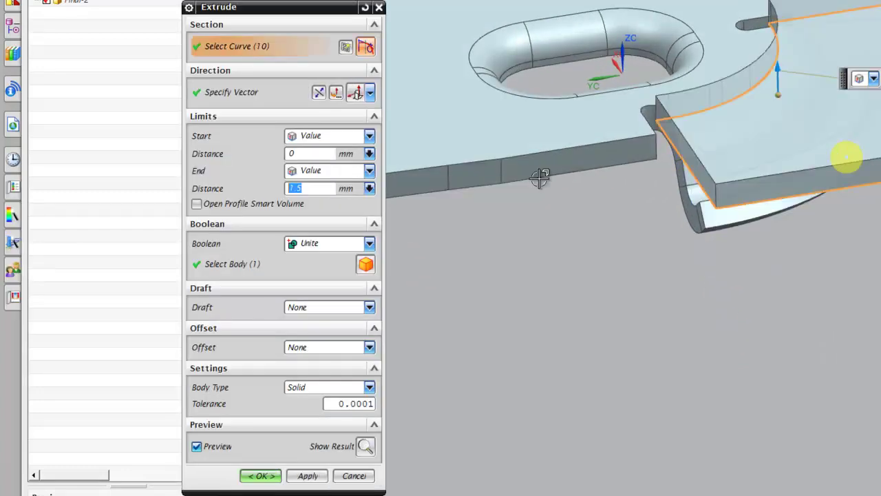
# - Extrude the sketch reversed, 10 mm deep with Subtract, cutting away the curved flange
pyautogui.click(318, 91)
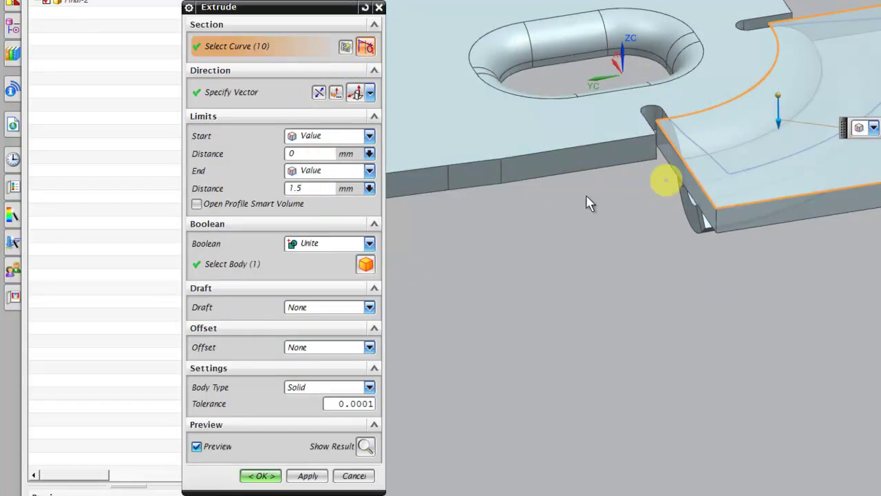
pyautogui.write('10')
pyautogui.press('Return')
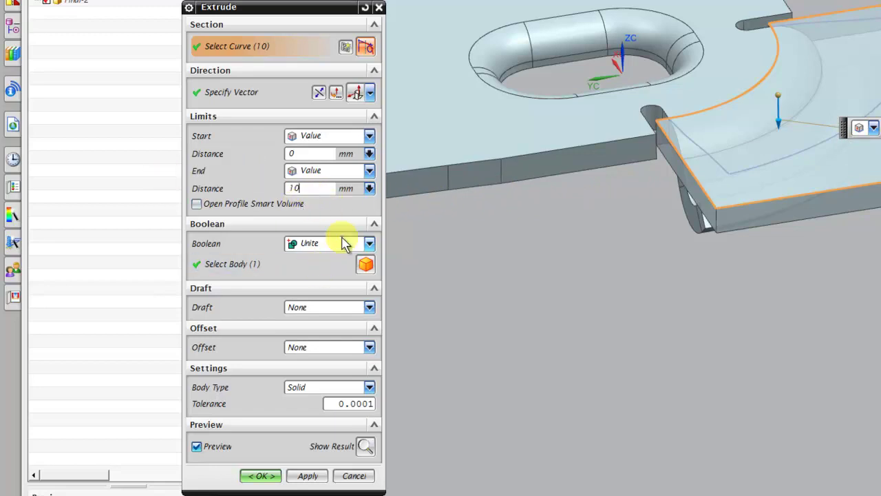
pyautogui.click(321, 256)
pyautogui.click(305, 288)
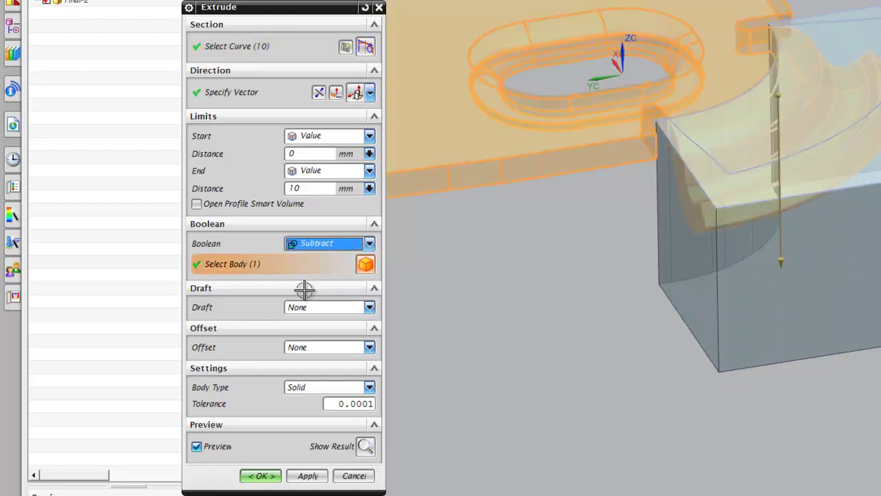
pyautogui.click(257, 475)
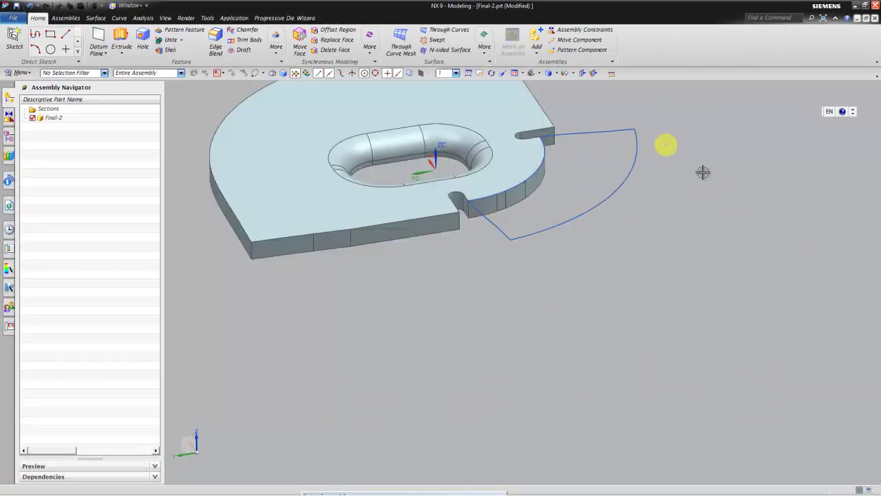
# - Start a new extrusion and select the flattened outline edges near the notch
pyautogui.moveTo(603, 257)
pyautogui.mouseDown(button='middle')
pyautogui.moveTo(580, 268)
pyautogui.moveTo(564, 307)
pyautogui.moveTo(578, 269)
pyautogui.moveTo(585, 278)
pyautogui.mouseUp(button='middle')
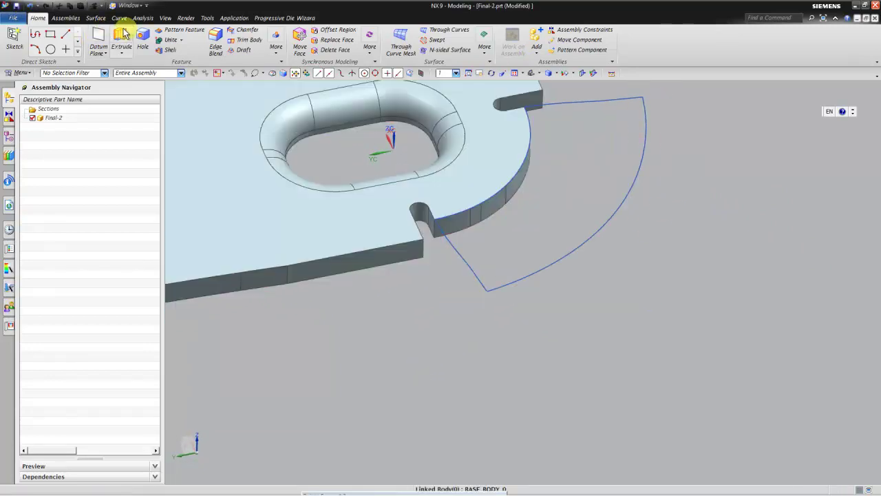
pyautogui.click(121, 37)
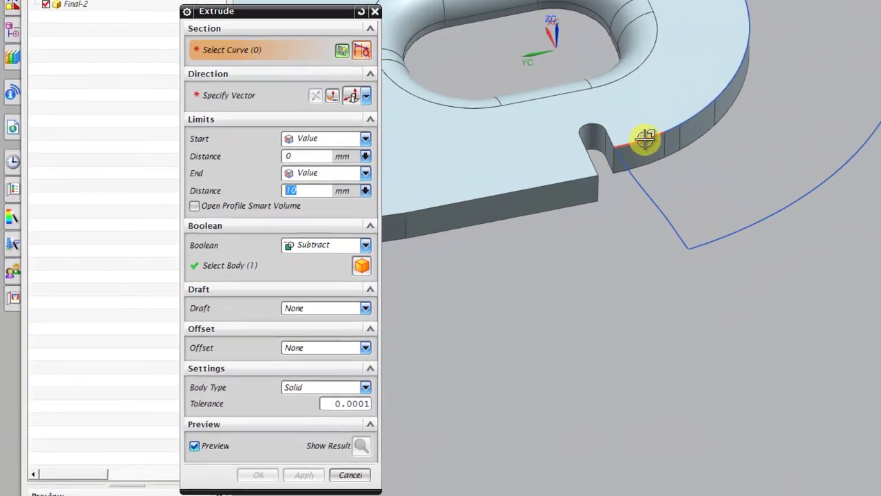
pyautogui.click(456, 213)
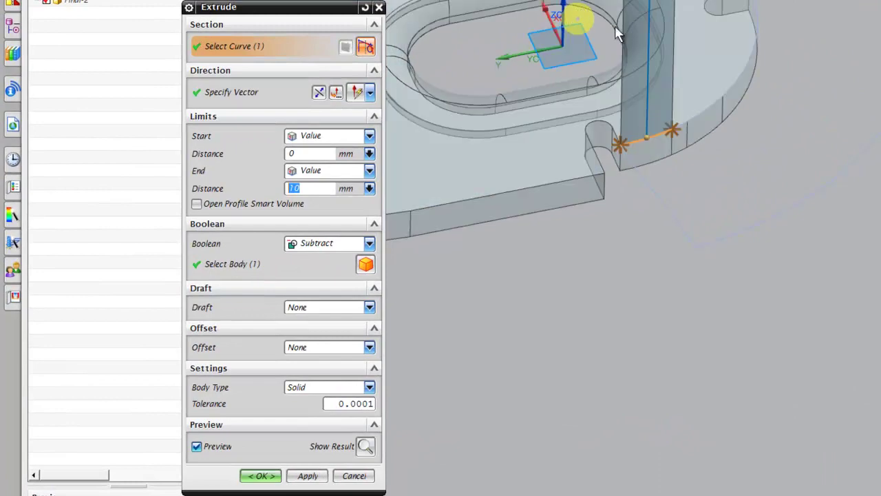
pyautogui.scroll(3, 678, 114)
pyautogui.click(722, 120)
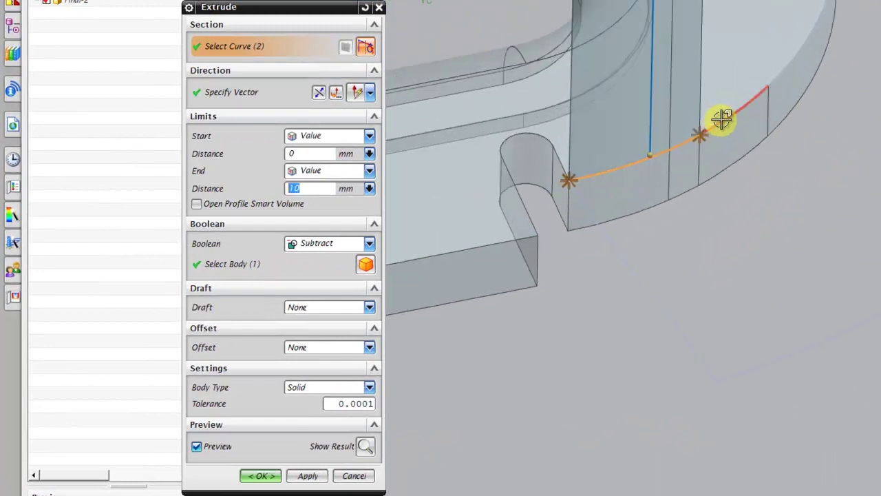
pyautogui.click(803, 67)
pyautogui.click(805, 59)
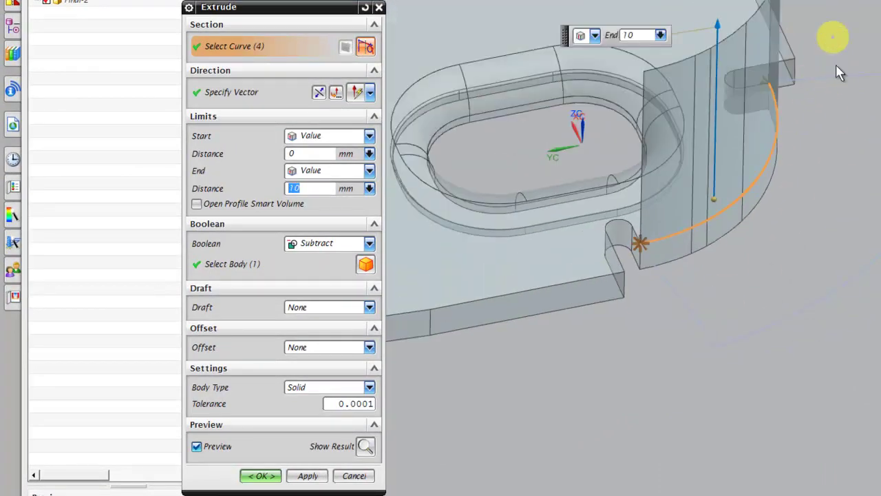
pyautogui.moveTo(836, 33)
pyautogui.mouseDown(button='middle')
pyautogui.moveTo(748, 158)
pyautogui.moveTo(709, 181)
pyautogui.moveTo(730, 193)
pyautogui.mouseUp(button='middle')
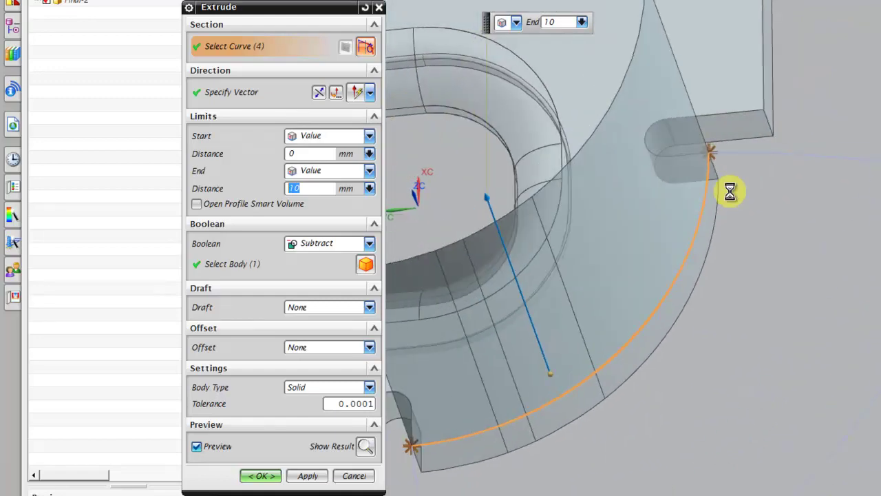
pyautogui.click(761, 161)
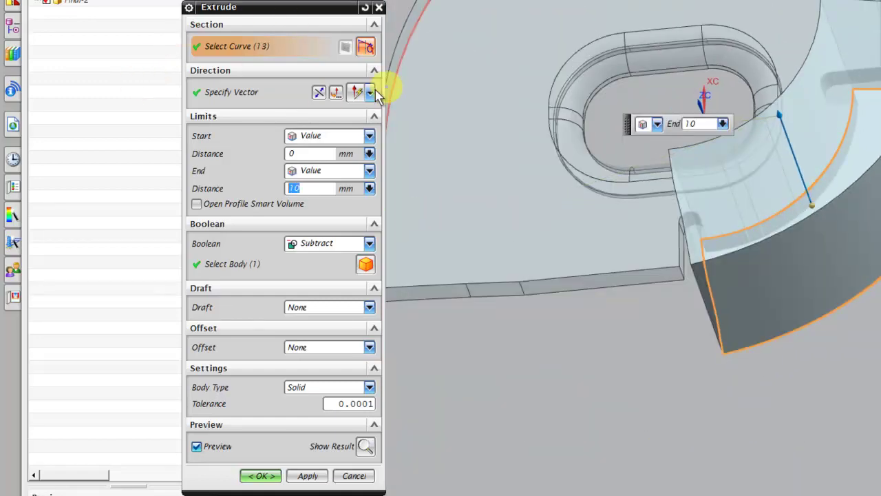
# - Extrude the outline reversed, 1.5 mm deep with Unite, creating the flat strip
pyautogui.click(319, 92)
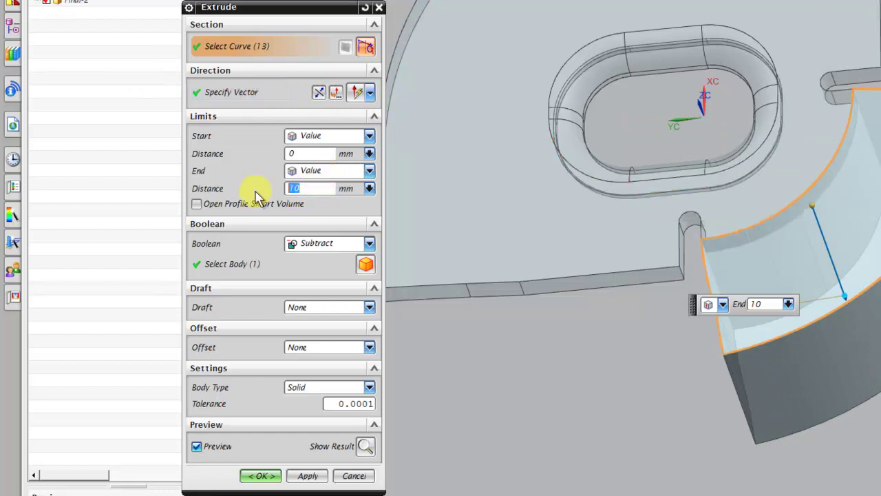
pyautogui.write('1.5')
pyautogui.press('Return')
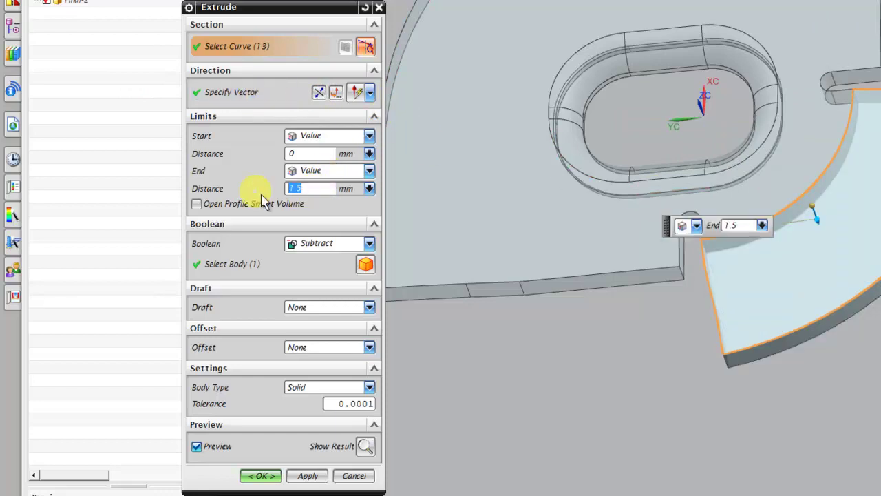
pyautogui.click(324, 243)
pyautogui.click(310, 269)
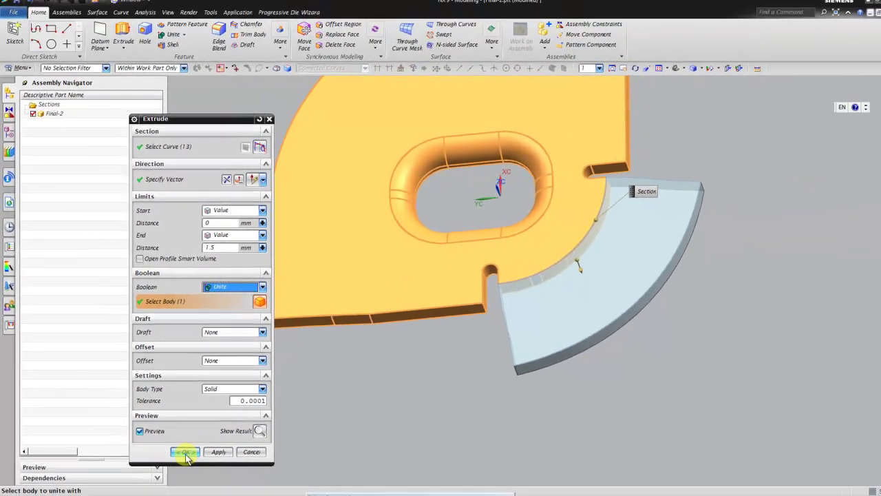
pyautogui.click(260, 475)
# - Inspect the new Final-2 strip, save all open parts, then switch to the EXAMPLE_2_top window
pyautogui.scroll(-2, 561, 391)
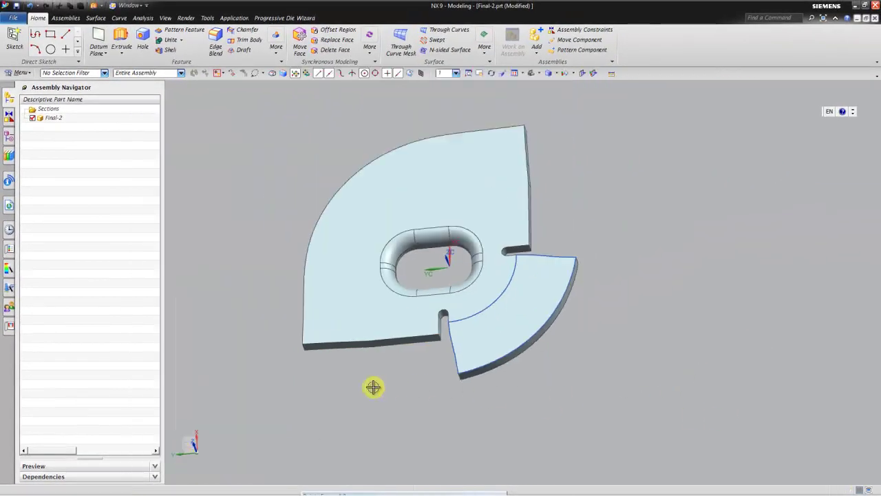
pyautogui.moveTo(374, 385)
pyautogui.mouseDown(button='middle')
pyautogui.moveTo(616, 266)
pyautogui.moveTo(647, 268)
pyautogui.moveTo(570, 359)
pyautogui.moveTo(610, 262)
pyautogui.moveTo(577, 209)
pyautogui.moveTo(486, 248)
pyautogui.moveTo(478, 173)
pyautogui.moveTo(494, 205)
pyautogui.moveTo(483, 294)
pyautogui.moveTo(482, 202)
pyautogui.moveTo(498, 252)
pyautogui.mouseUp(button='middle')
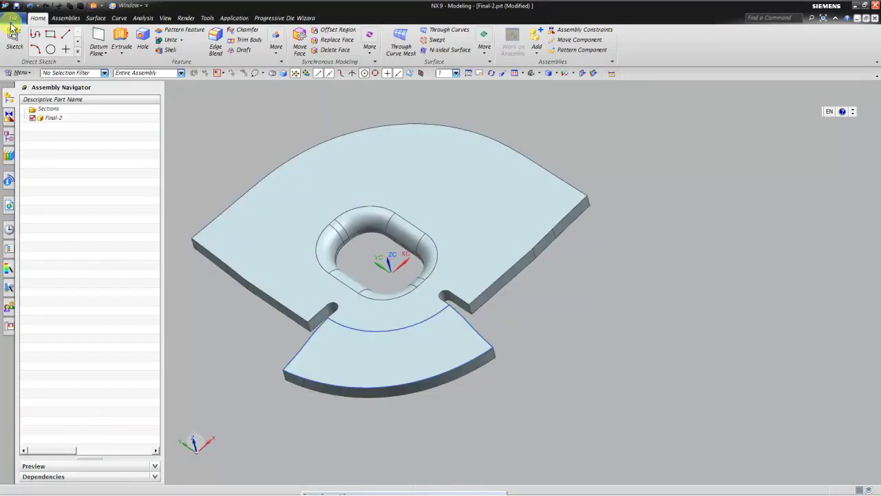
pyautogui.click(15, 18)
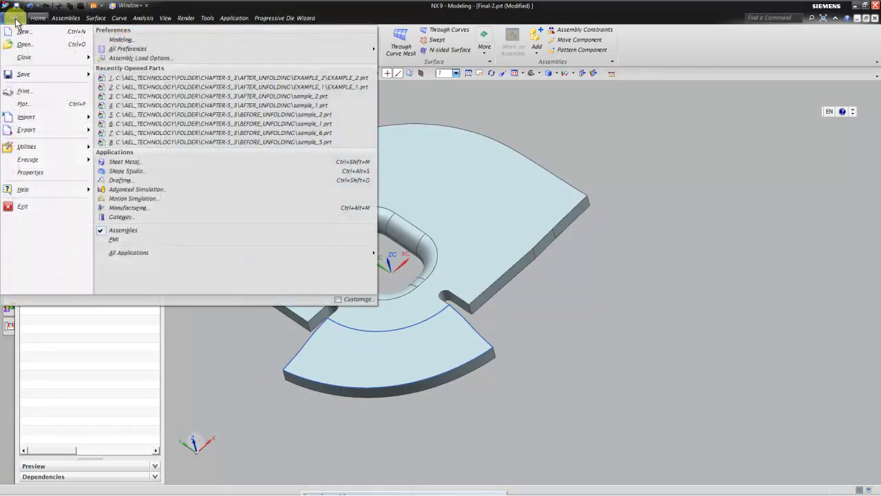
pyautogui.click(34, 73)
pyautogui.click(127, 108)
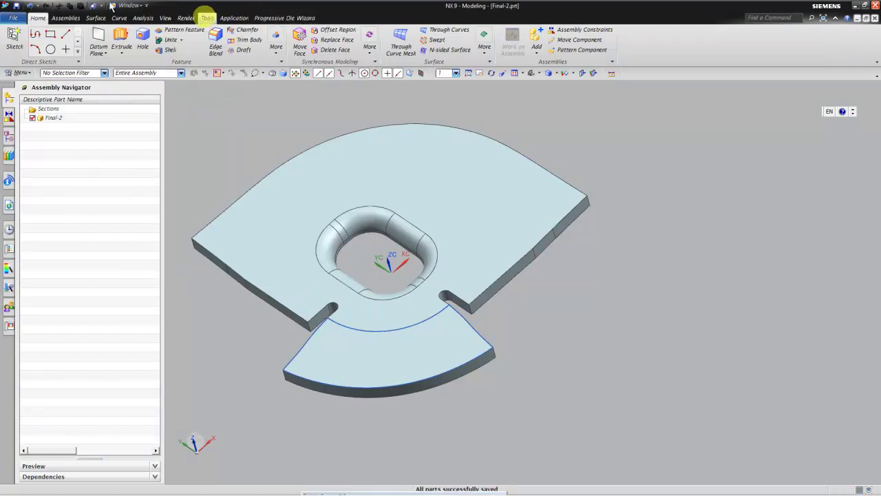
pyautogui.click(142, 9)
pyautogui.click(151, 79)
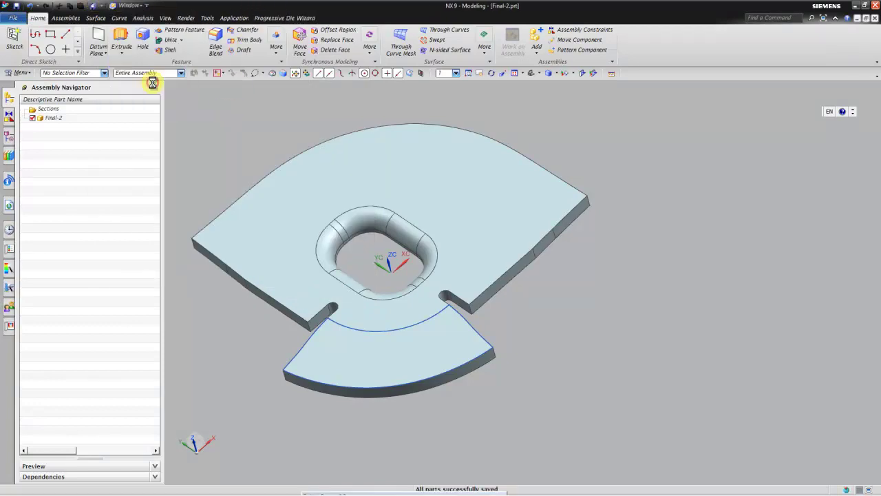
# - Display the parts shaded with edges and make EXAMPLE_2_top the work part
pyautogui.scroll(-5, 346, 283)
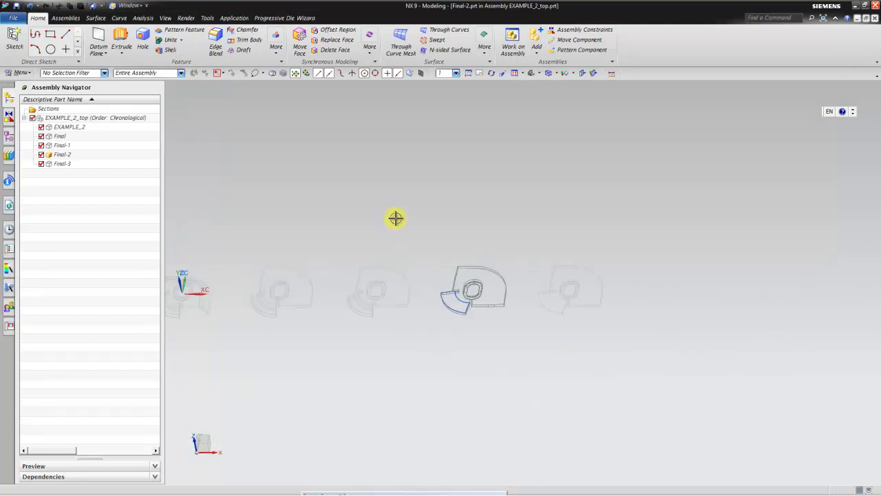
pyautogui.click(557, 74)
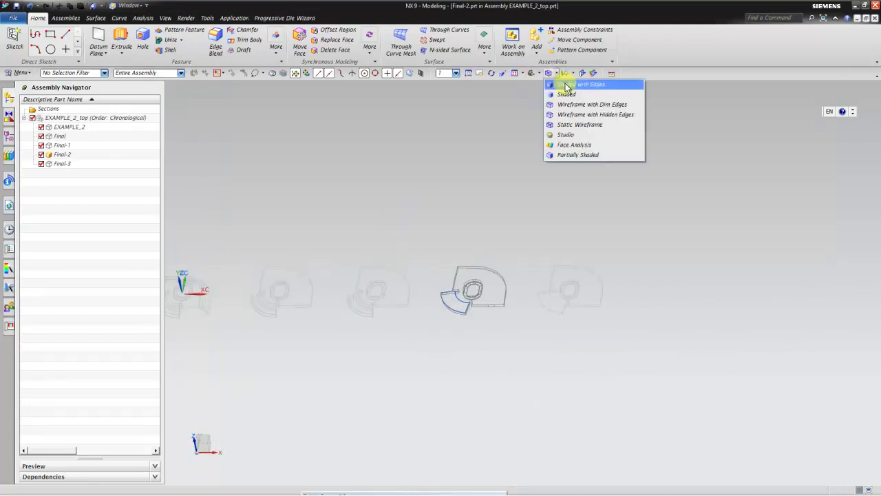
pyautogui.click(565, 84)
pyautogui.scroll(-2, 663, 230)
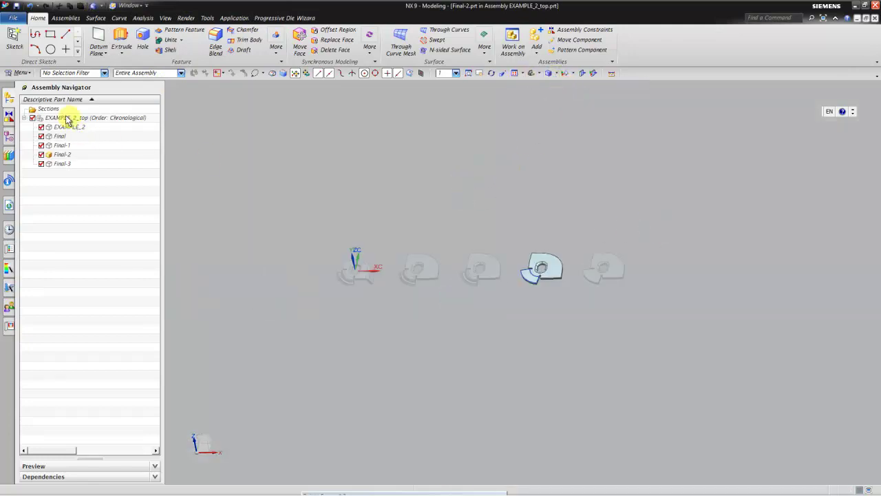
pyautogui.doubleClick(67, 119)
pyautogui.scroll(3, 520, 258)
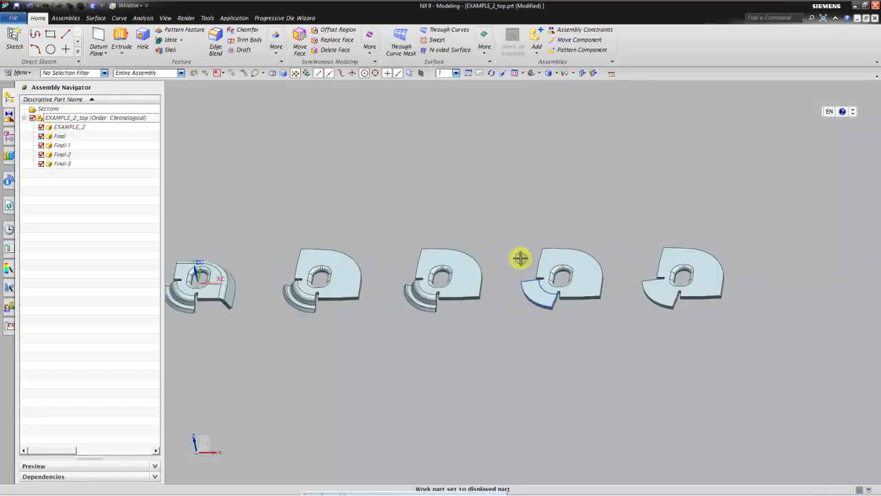
# - Hide all 13 curves in the assembly and tilt the view to inspect the strip stages
pyautogui.hotkey('ctrl', 'w')
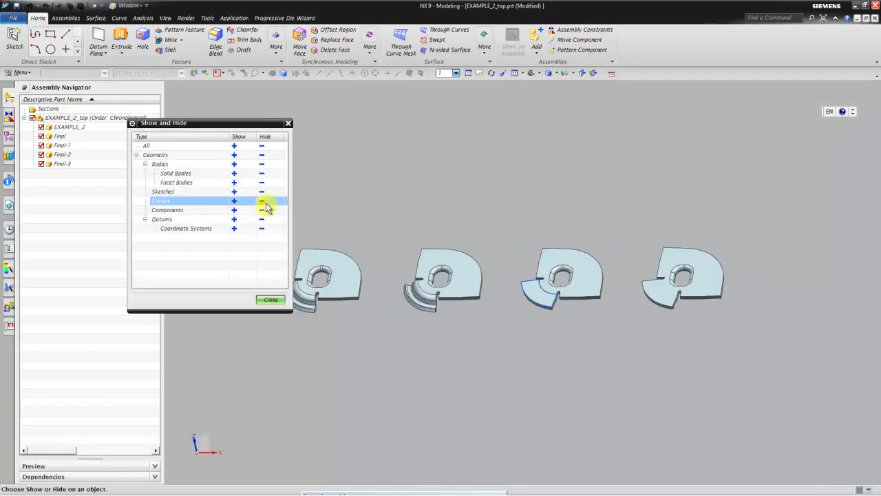
pyautogui.click(262, 201)
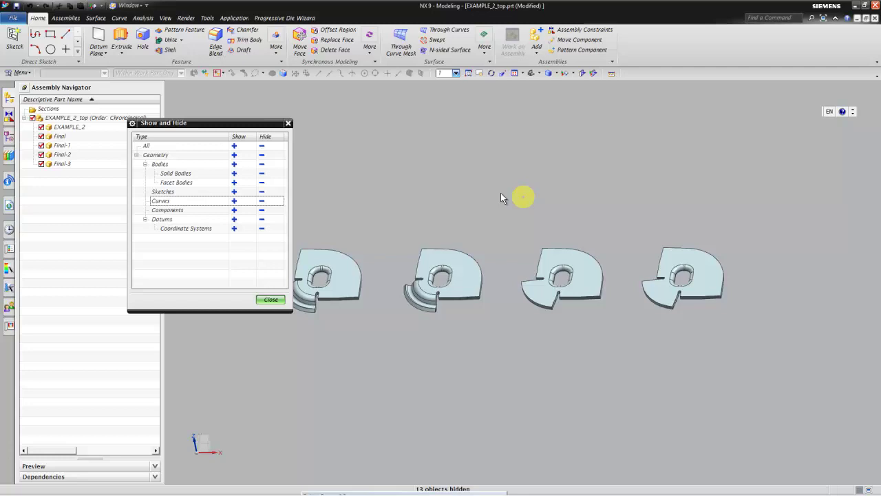
pyautogui.click(268, 301)
pyautogui.scroll(-1, 647, 348)
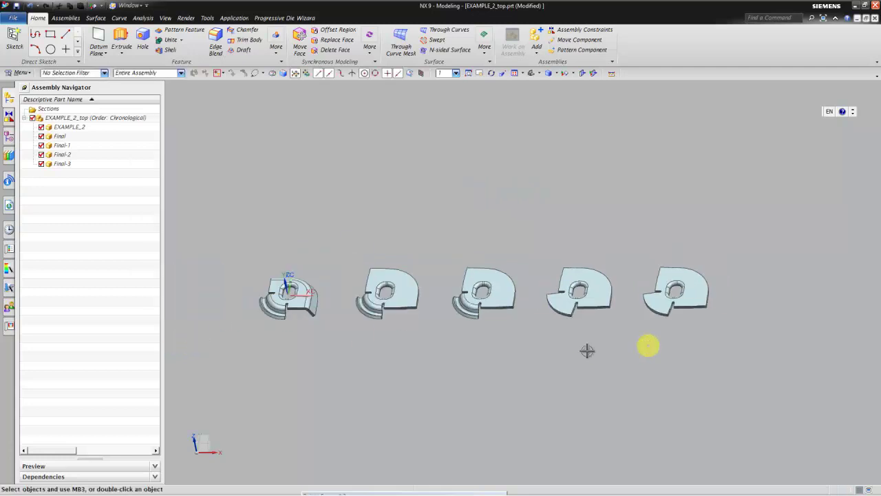
pyautogui.scroll(1, 475, 332)
pyautogui.scroll(1, 565, 259)
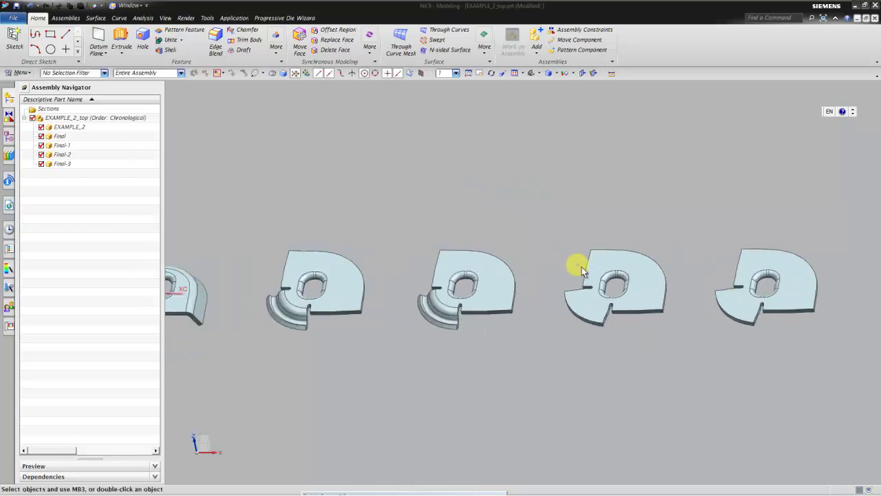
pyautogui.moveTo(565, 282)
pyautogui.mouseDown(button='middle')
pyautogui.moveTo(560, 236)
pyautogui.moveTo(571, 292)
pyautogui.moveTo(555, 317)
pyautogui.moveTo(569, 239)
pyautogui.mouseUp(button='middle')
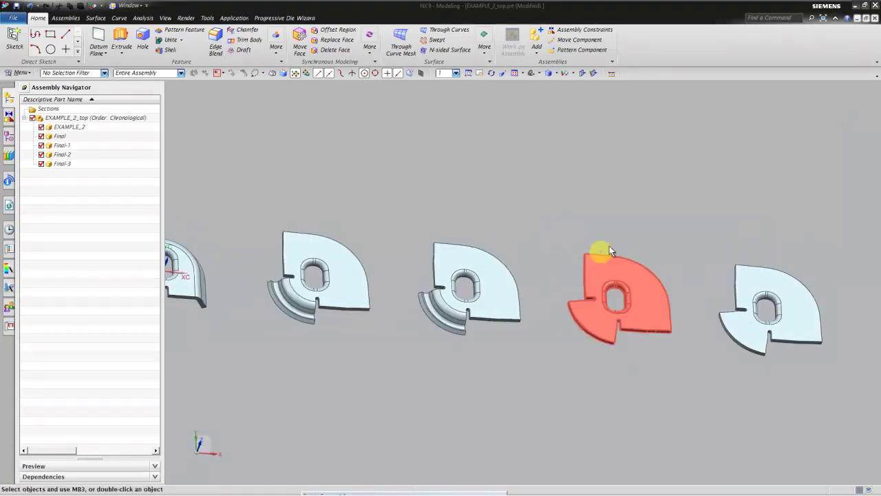
pyautogui.scroll(-3, 636, 240)
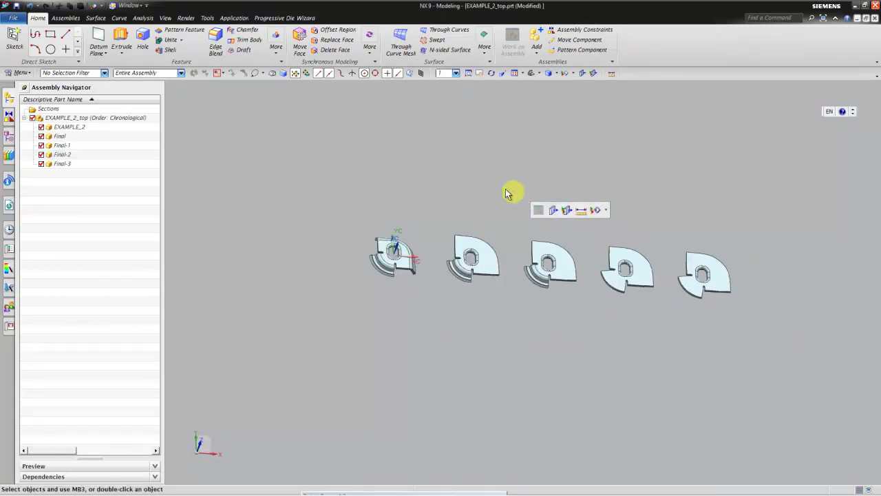
pyautogui.scroll(2, 478, 186)
pyautogui.moveTo(408, 179)
pyautogui.mouseDown(button='middle')
pyautogui.moveTo(427, 222)
pyautogui.moveTo(448, 226)
pyautogui.mouseUp(button='middle')
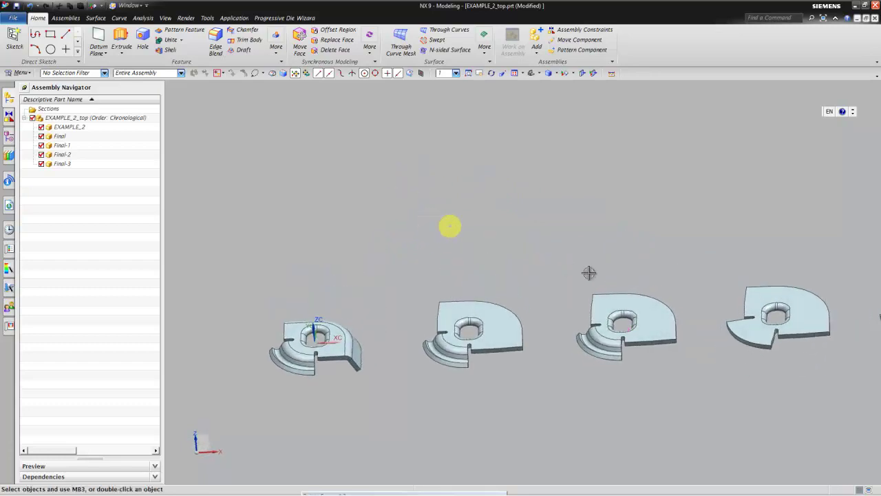
pyautogui.scroll(-2, 519, 283)
pyautogui.scroll(2, 688, 265)
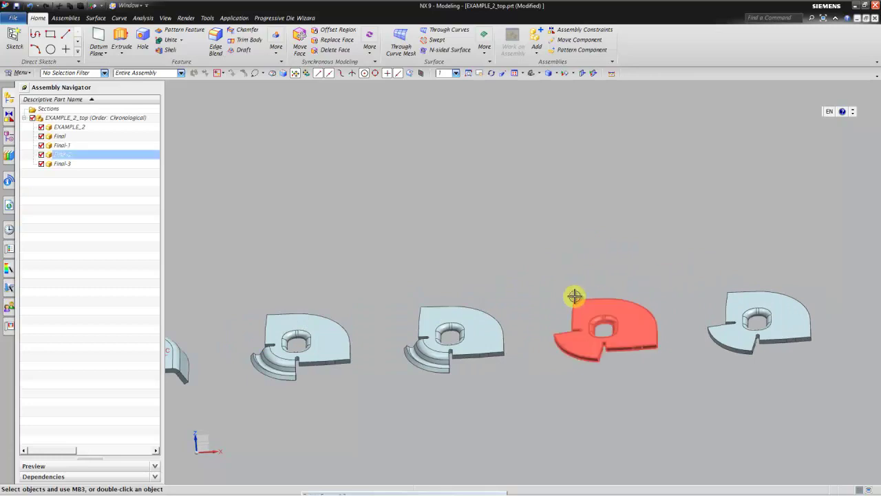
pyautogui.moveTo(576, 297)
pyautogui.mouseDown(button='middle')
pyautogui.moveTo(592, 283)
pyautogui.moveTo(592, 291)
pyautogui.mouseUp(button='middle')
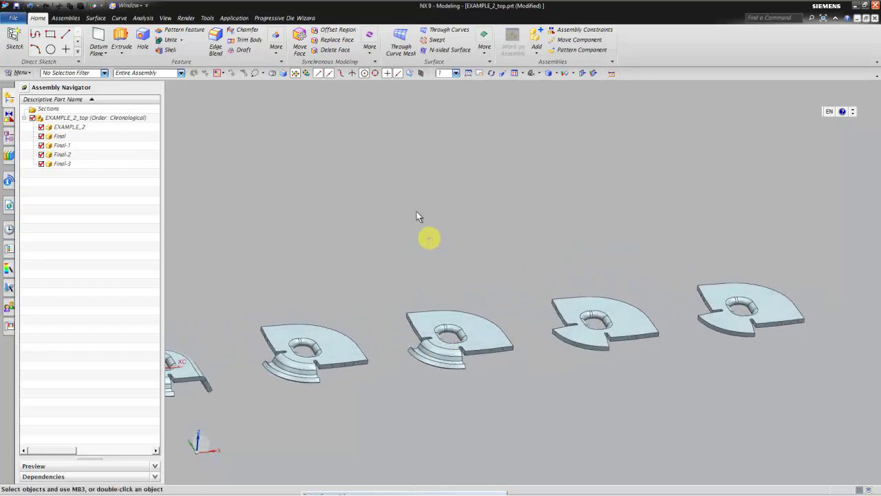
# - Select the Final-3 stage part and bring up the Progressive Die Wizard tools
pyautogui.scroll(-1, 572, 274)
pyautogui.scroll(-1, 474, 200)
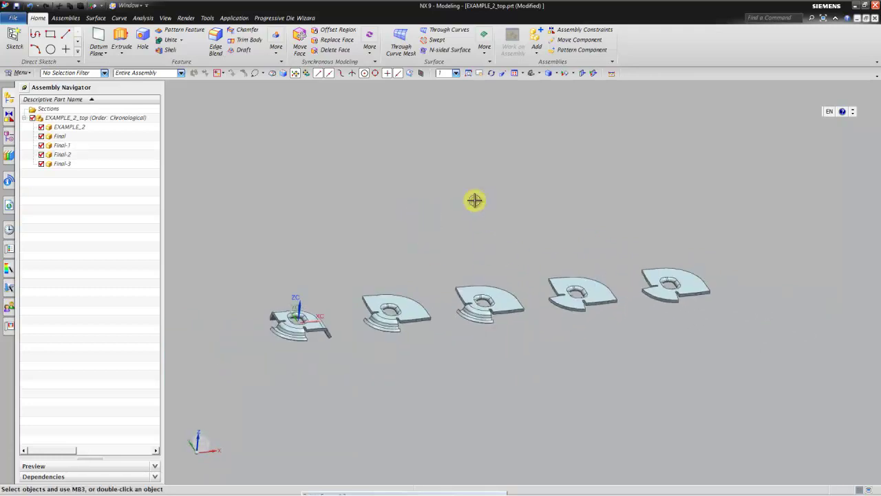
pyautogui.scroll(1, 475, 203)
pyautogui.scroll(2, 488, 264)
pyautogui.scroll(-1, 612, 289)
pyautogui.scroll(3, 692, 321)
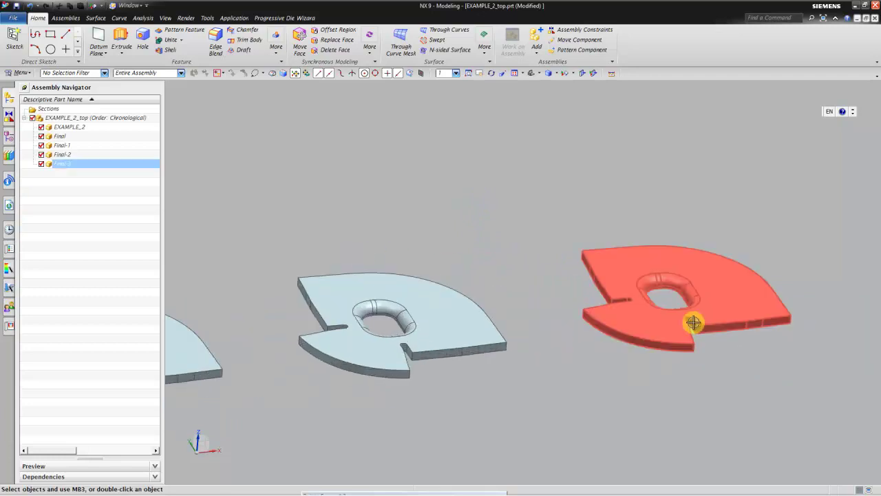
pyautogui.scroll(2, 693, 321)
pyautogui.click(678, 301)
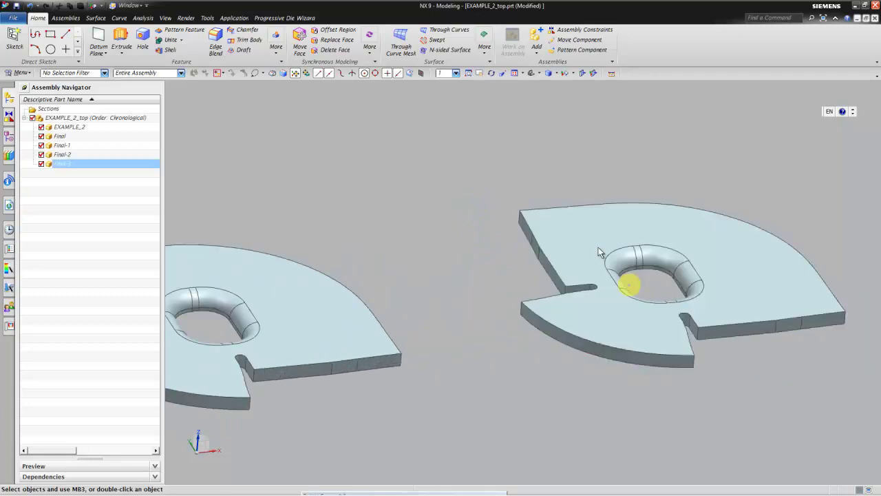
pyautogui.scroll(-1, 720, 324)
pyautogui.scroll(2, 626, 248)
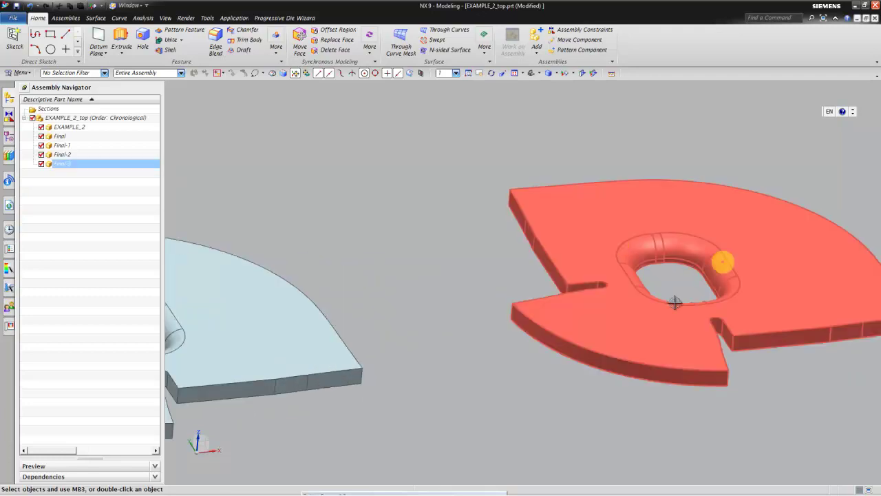
pyautogui.click(274, 19)
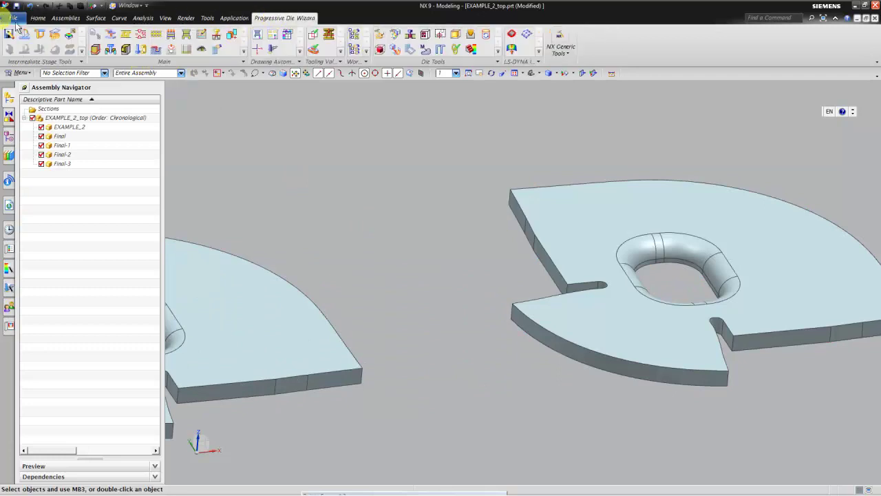
# - Make Final-3 the work part and start a Burring Universal Unform using the flat top face as reference
pyautogui.doubleClick(612, 230)
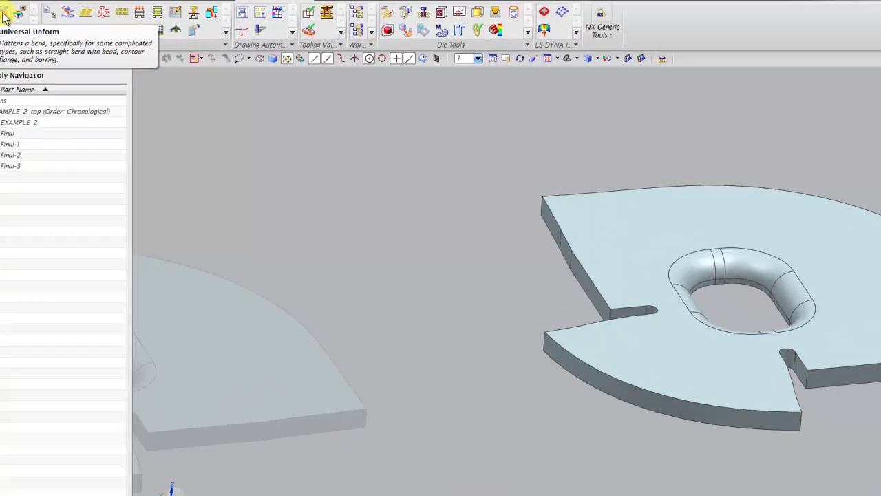
pyautogui.click(56, 39)
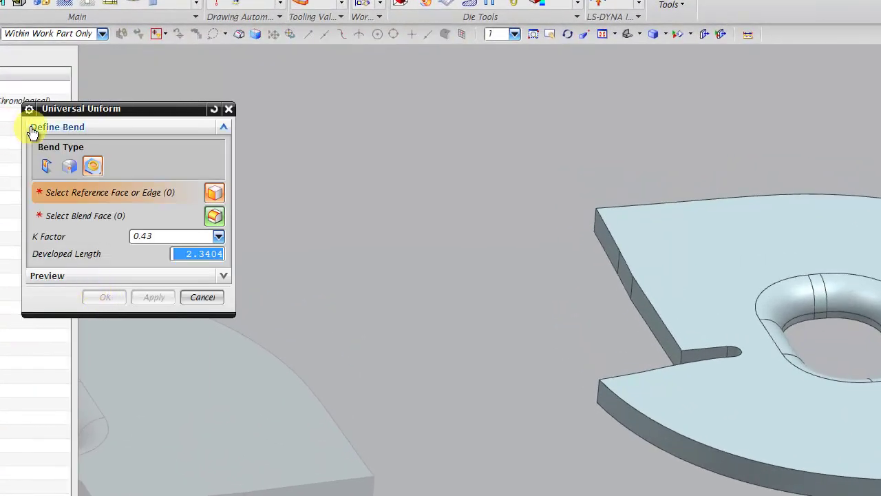
pyautogui.click(92, 165)
pyautogui.click(769, 245)
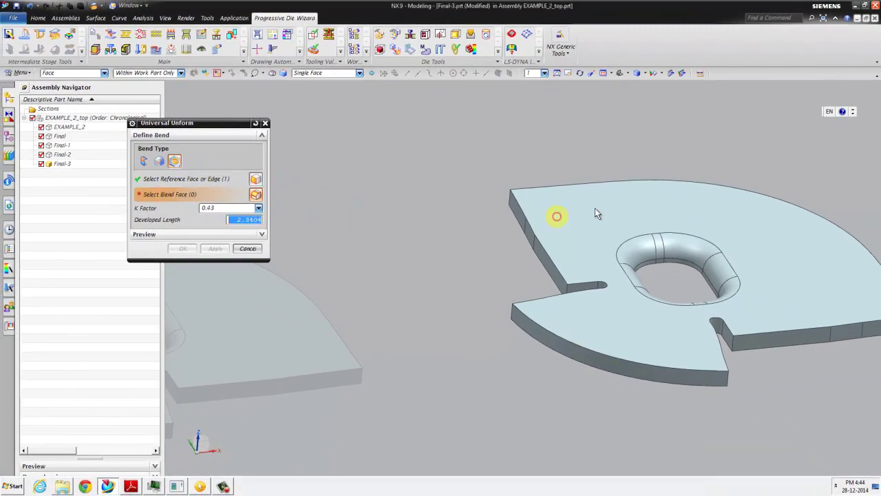
# - Select the eight flange blend faces around the hole and unform them with K factor 0.43
pyautogui.scroll(3, 753, 259)
pyautogui.scroll(3, 564, 222)
pyautogui.click(521, 237)
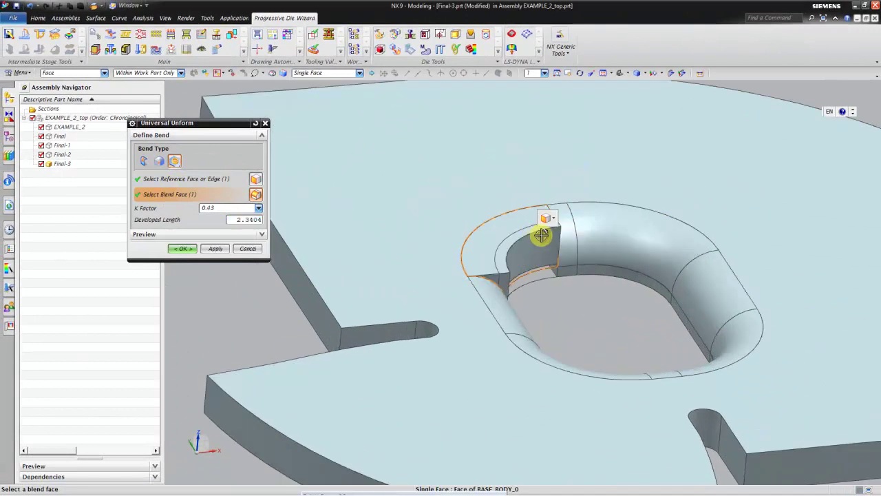
pyautogui.click(570, 232)
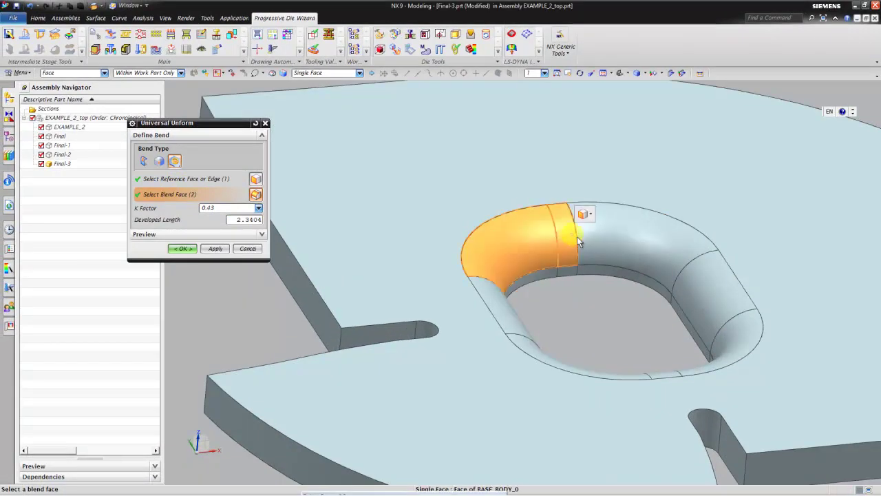
pyautogui.click(584, 215)
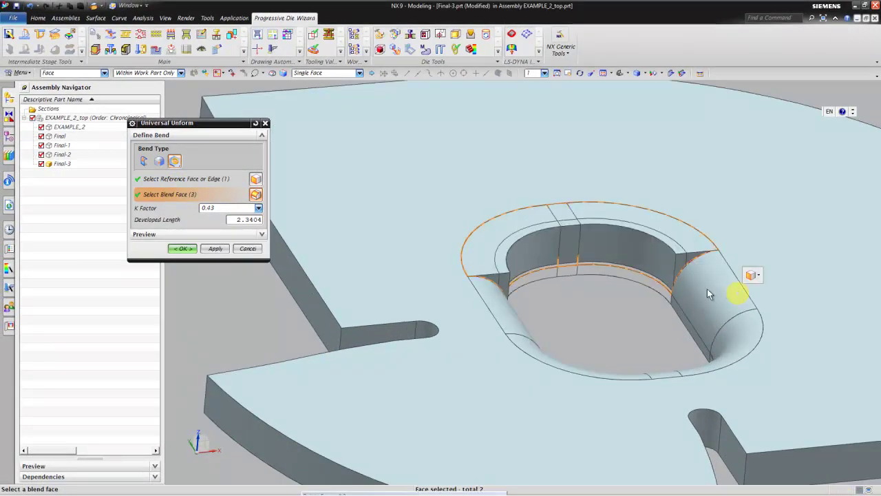
pyautogui.click(735, 329)
pyautogui.click(663, 371)
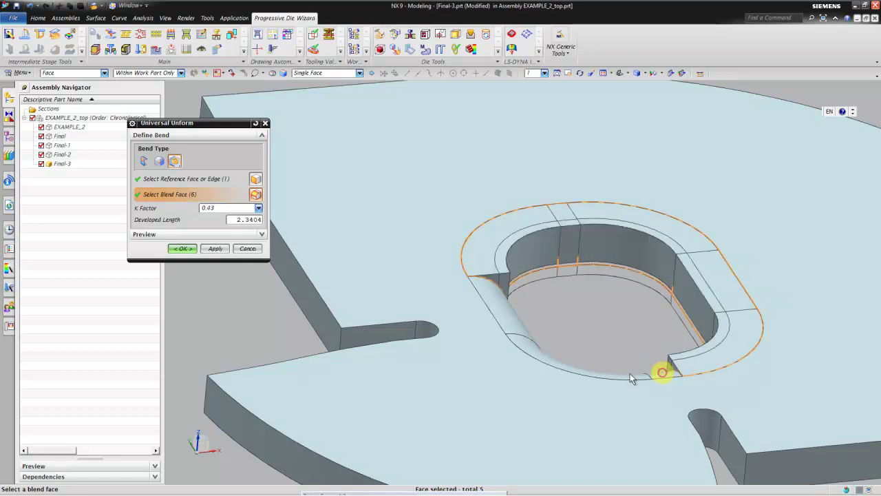
pyautogui.click(505, 313)
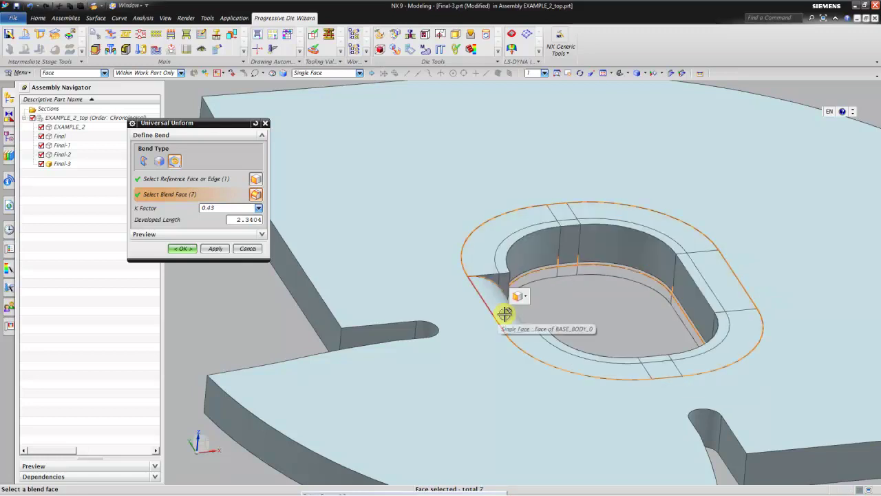
pyautogui.click(505, 313)
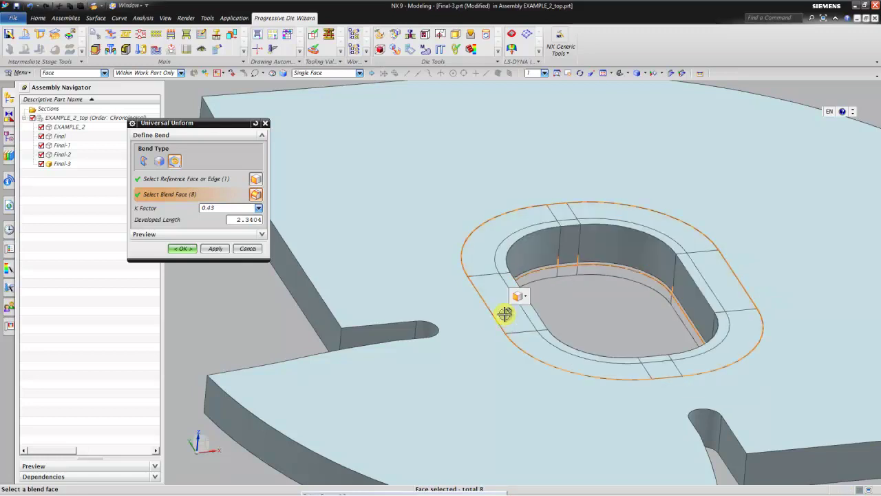
pyautogui.click(183, 249)
pyautogui.scroll(-5, 586, 297)
# - Inspect Final-3's flattened flange, then save all modified parts
pyautogui.scroll(-5, 586, 297)
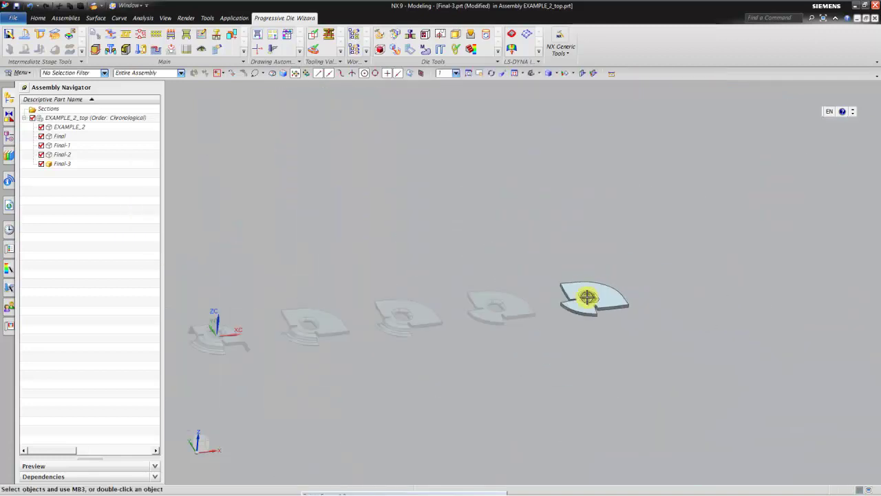
pyautogui.moveTo(516, 251)
pyautogui.mouseDown(button='middle')
pyautogui.moveTo(532, 243)
pyautogui.moveTo(541, 291)
pyautogui.moveTo(495, 281)
pyautogui.moveTo(521, 208)
pyautogui.moveTo(476, 246)
pyautogui.mouseUp(button='middle')
pyautogui.scroll(3, 708, 345)
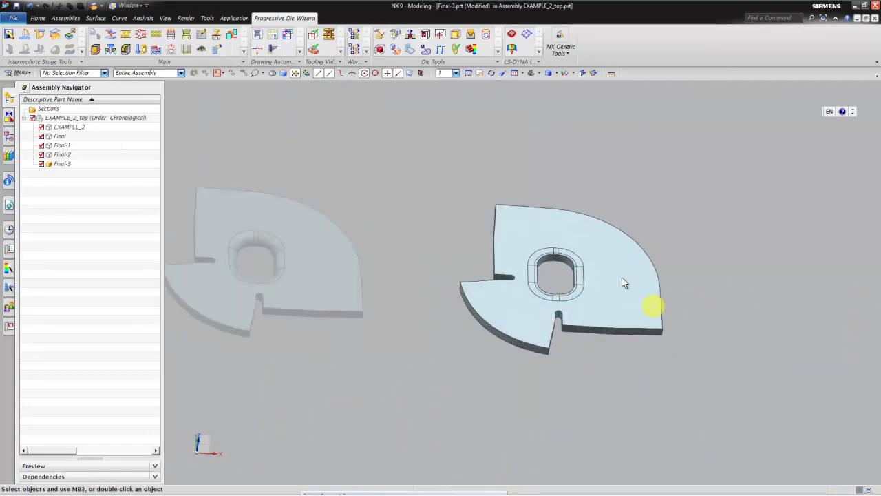
pyautogui.scroll(3, 650, 305)
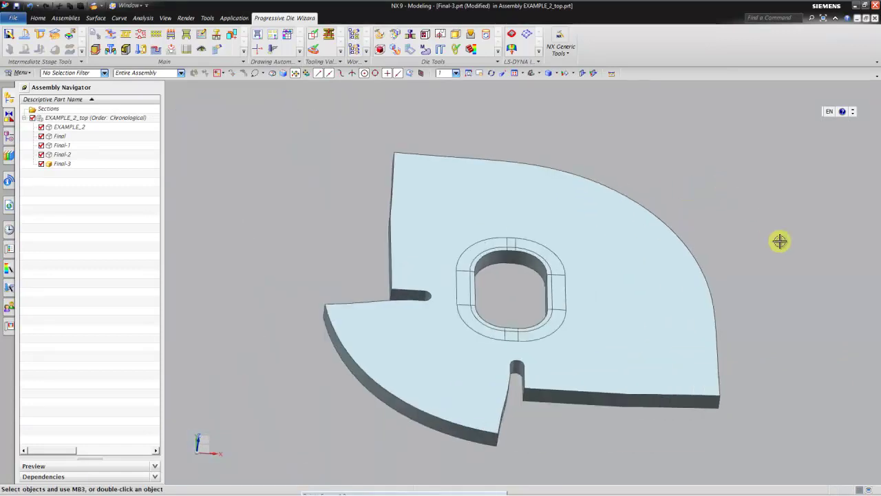
pyautogui.click(13, 18)
pyautogui.moveTo(23, 74)
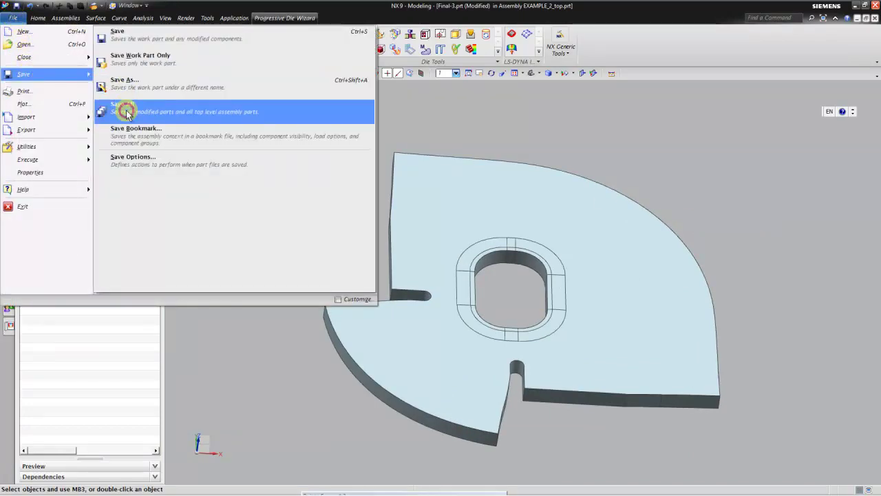
pyautogui.click(126, 114)
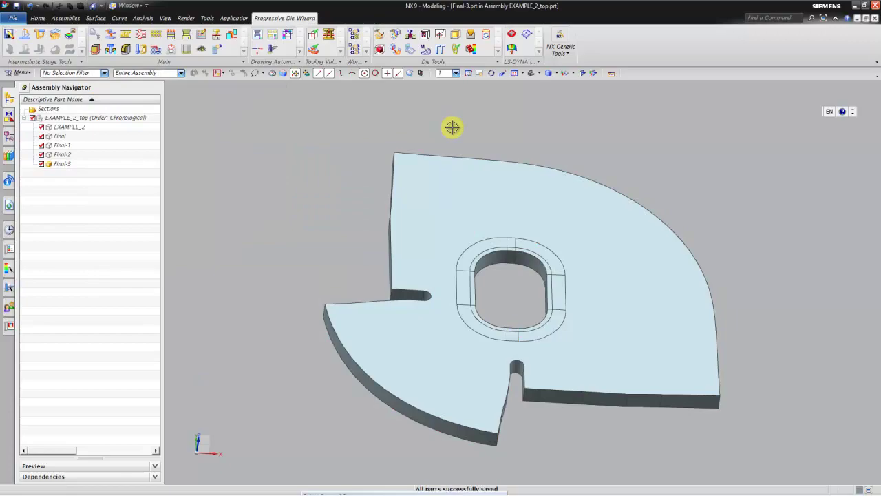